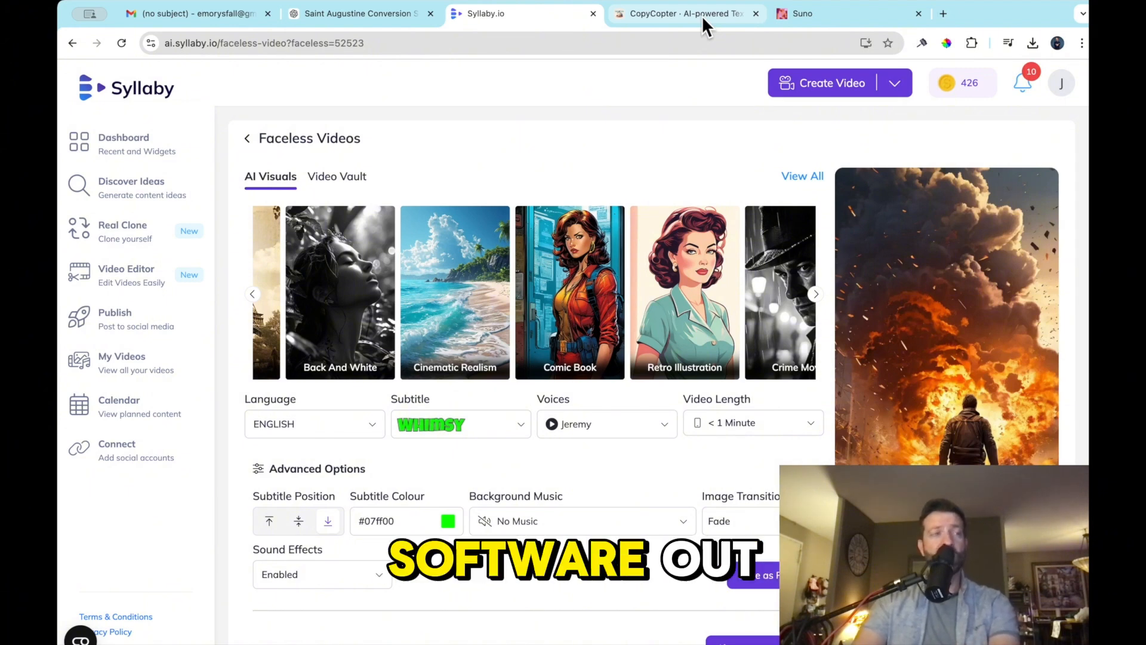
Step: Compare Syllaby's Faceless Videos page with CopyCopter's AI style page, ending on Syllaby
left_click(696, 16)
left_click(507, 13)
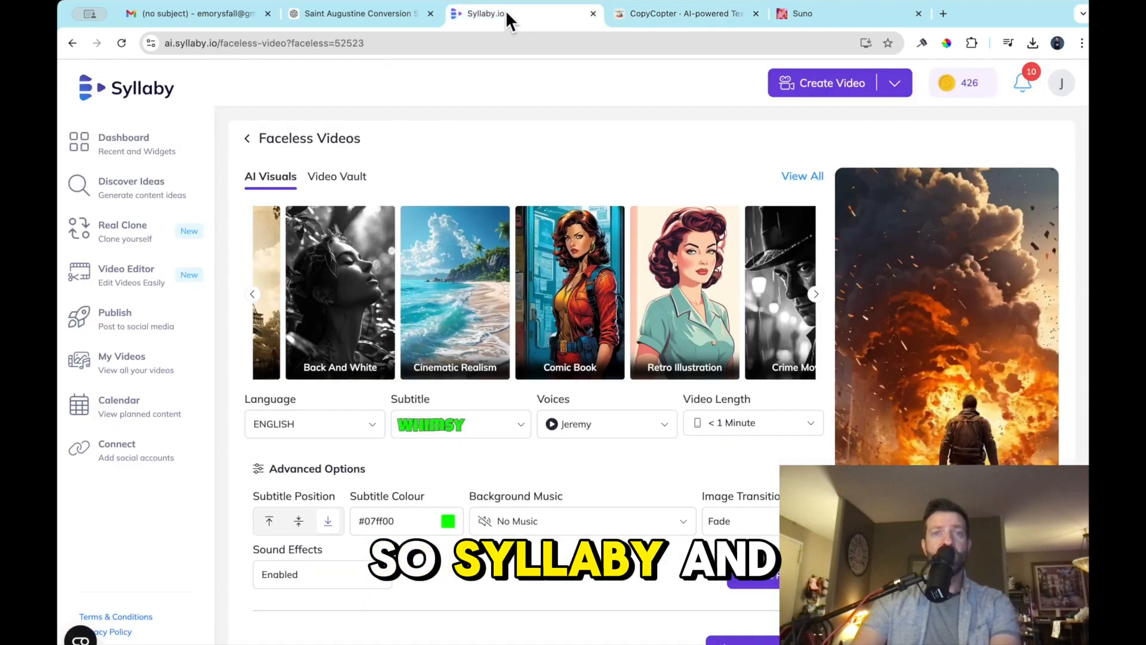
left_click(650, 12)
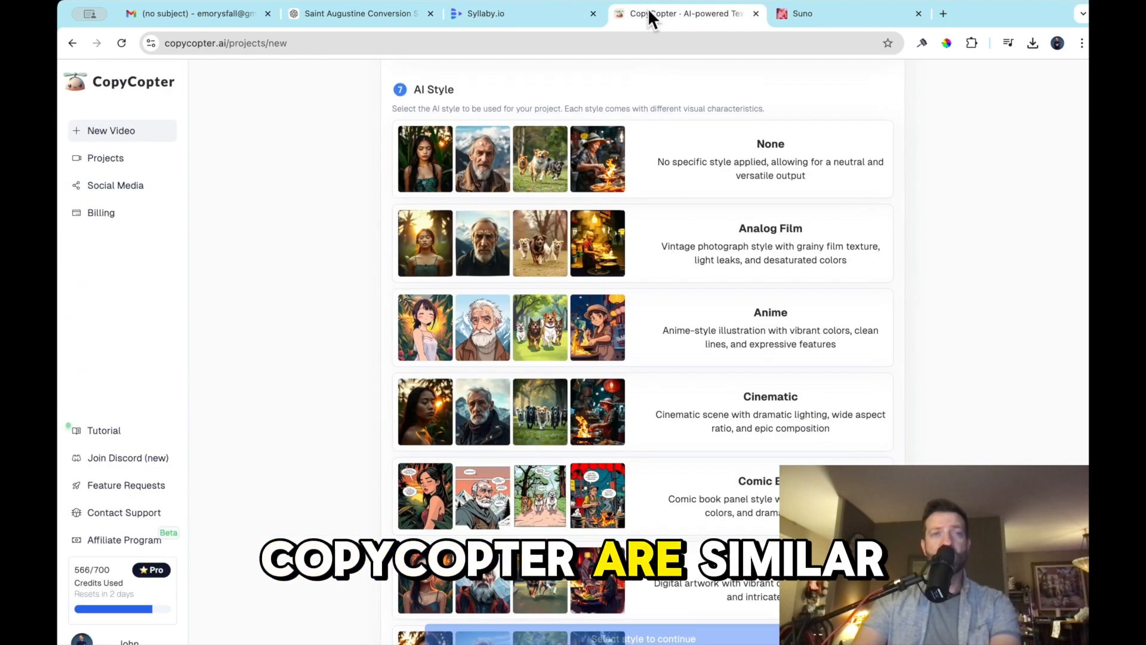
left_click(527, 15)
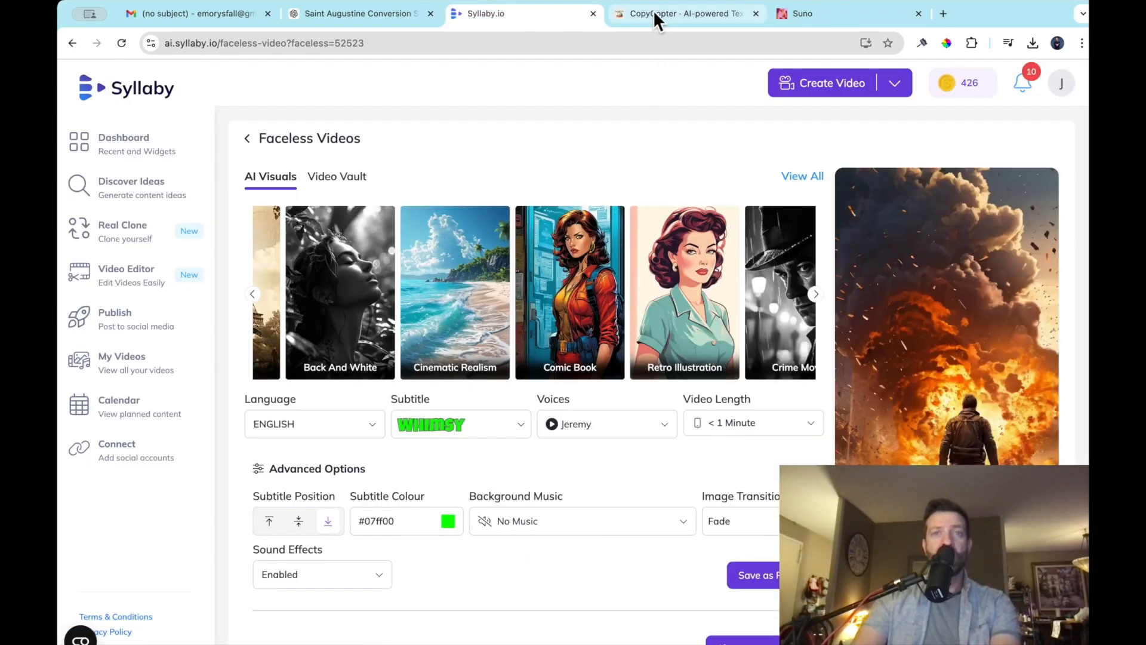
left_click(675, 11)
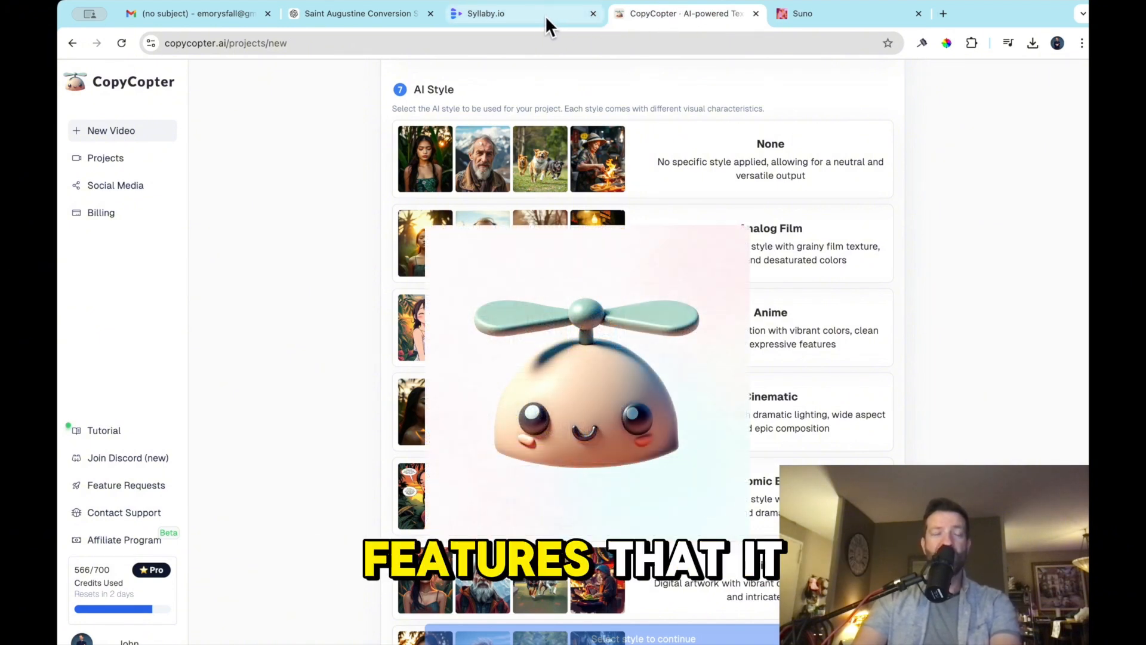
left_click(523, 14)
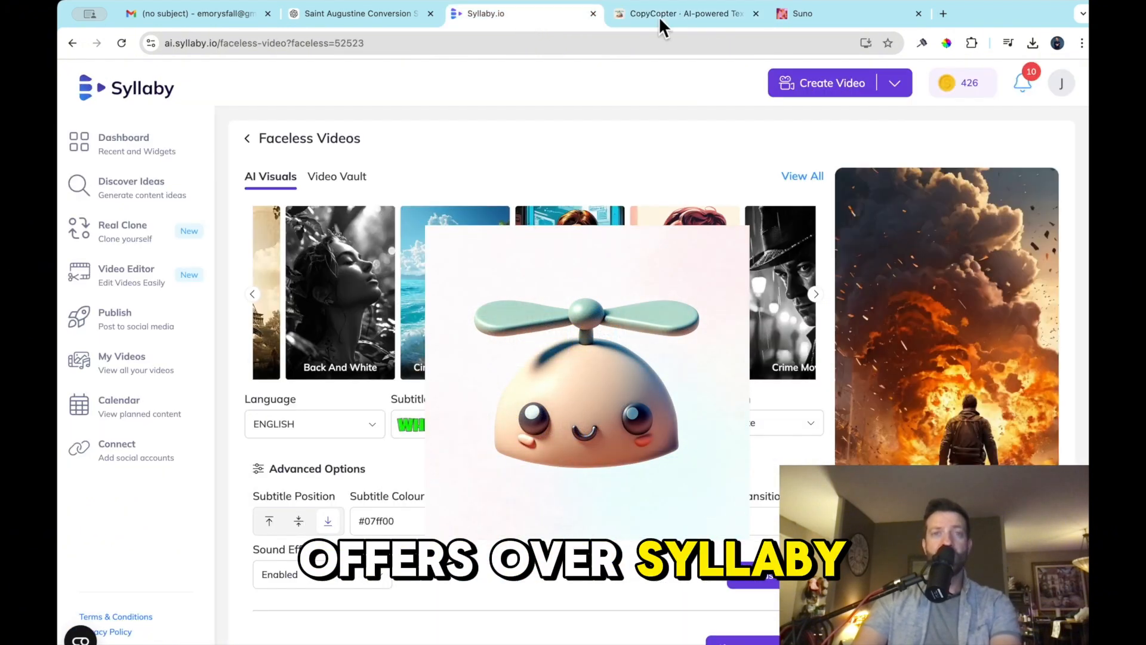
left_click(688, 14)
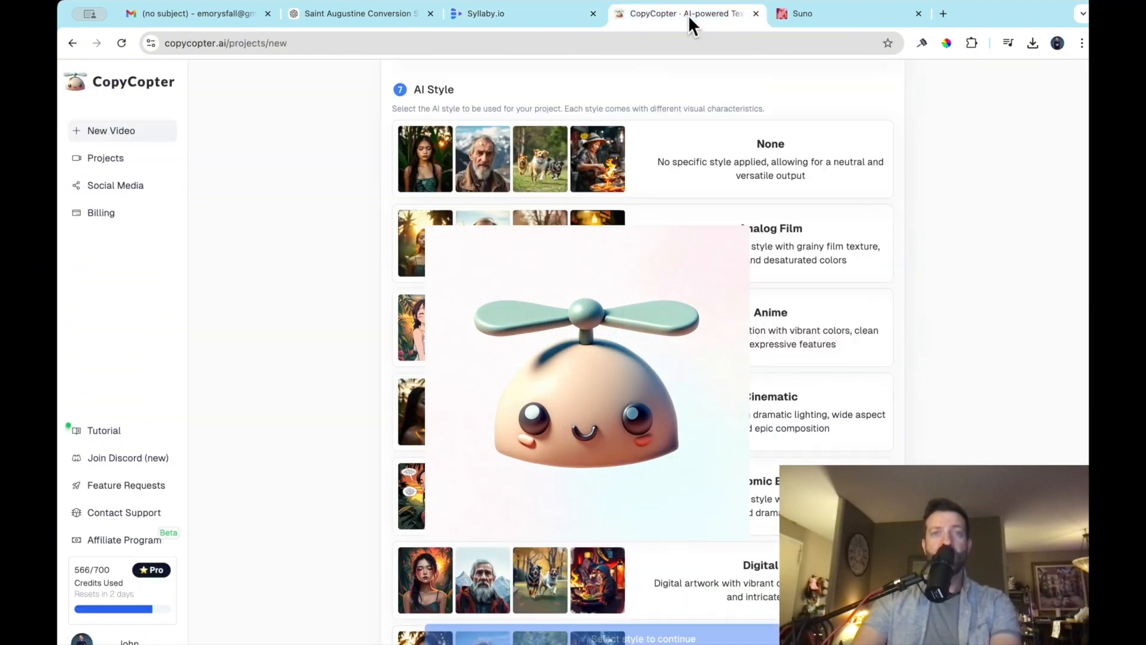
left_click(524, 16)
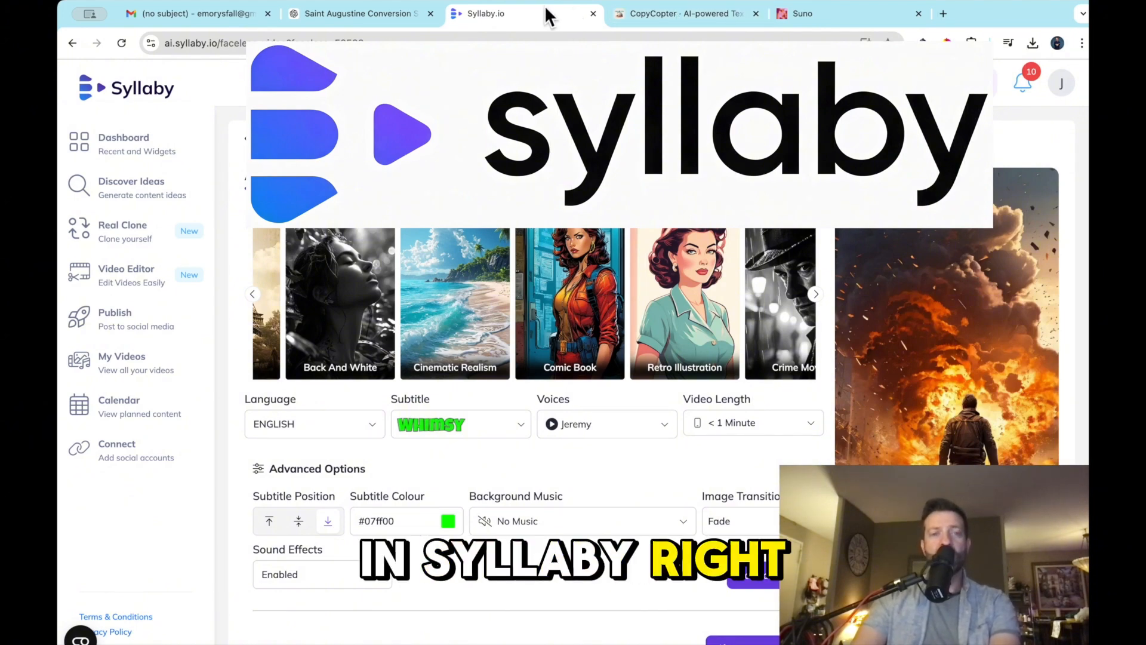
Step: Look over the script and the AI visual styles, including Cinematic Realism, on the Faceless Videos page
scroll(500, 154, "down", 5)
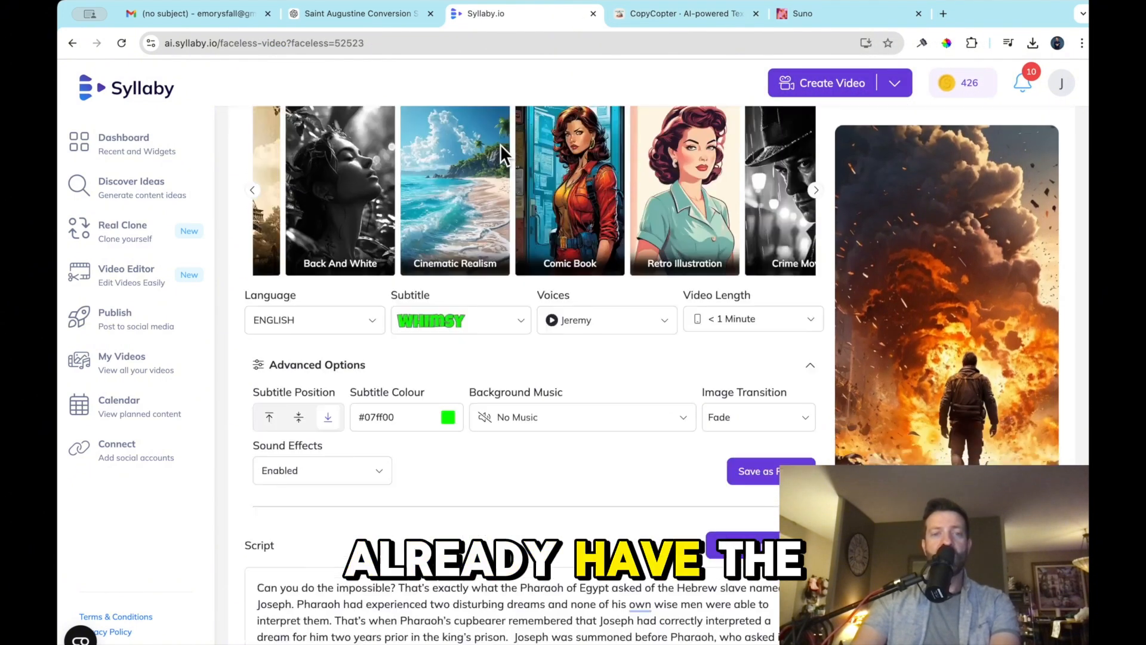
scroll(499, 144, "up", 5)
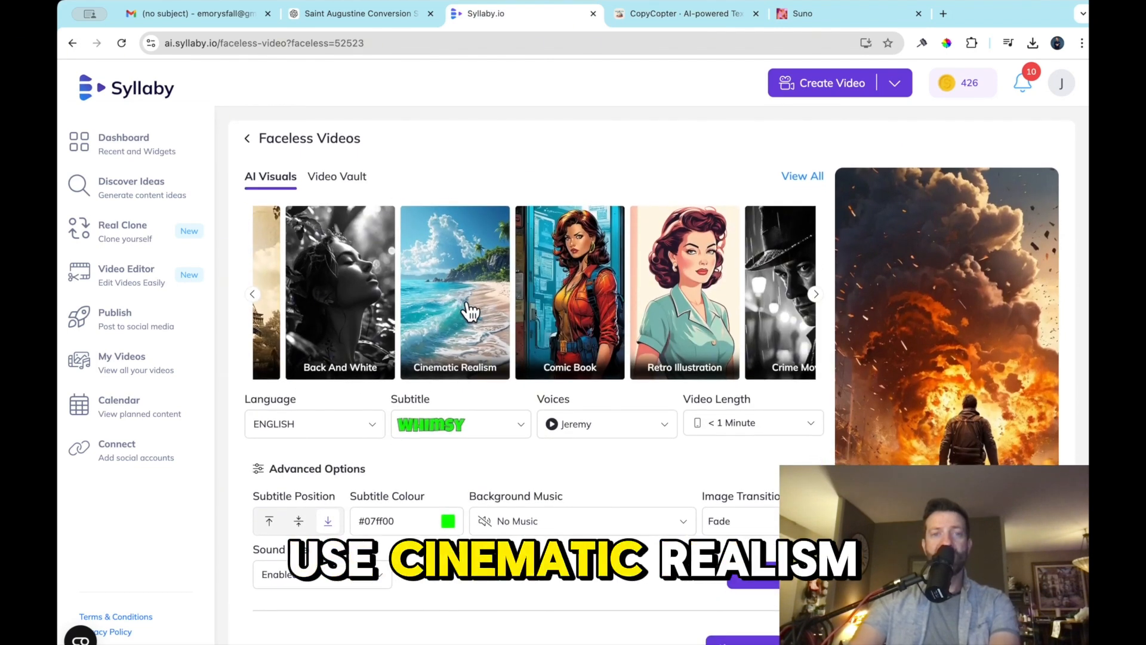
left_click(467, 304)
scroll(469, 310, "left", 10)
scroll(469, 310, "right", 8)
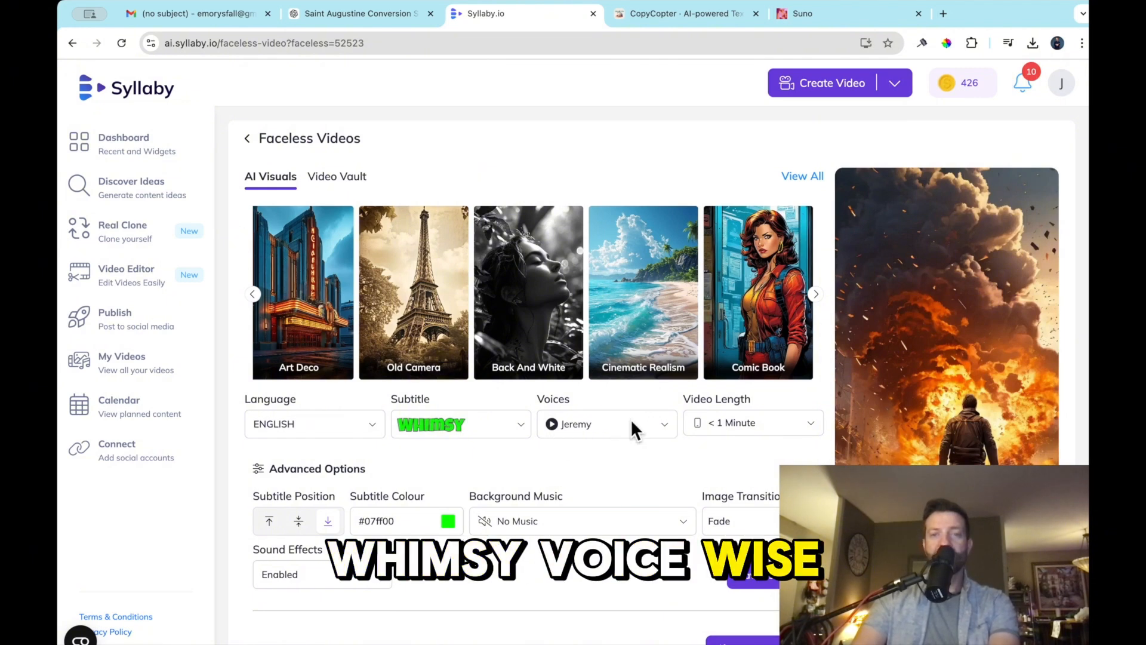
Step: Look through the available voices and preview the George voice, then close the voice list
left_click(663, 423)
left_click(664, 425)
left_click(662, 421)
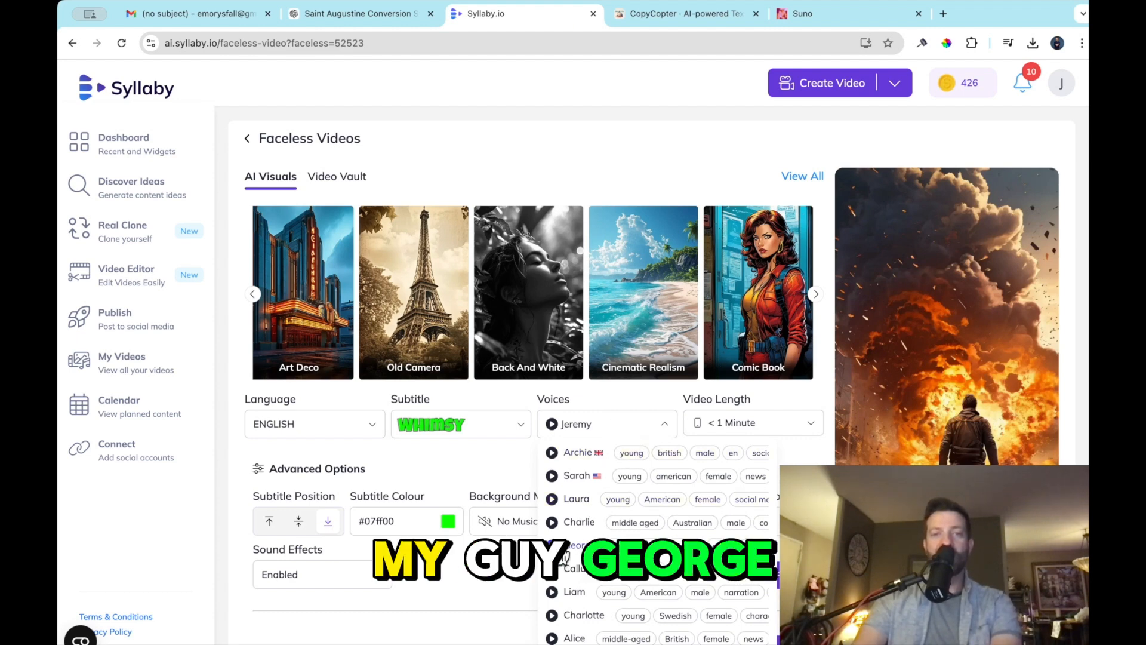
left_click(552, 545)
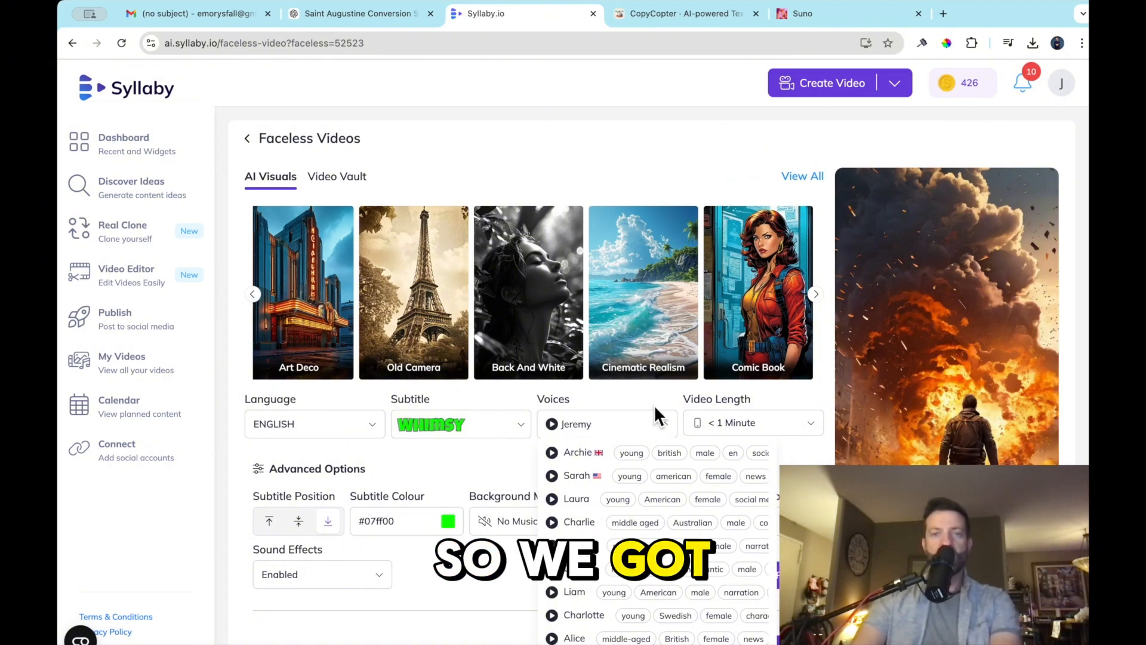
left_click(799, 401)
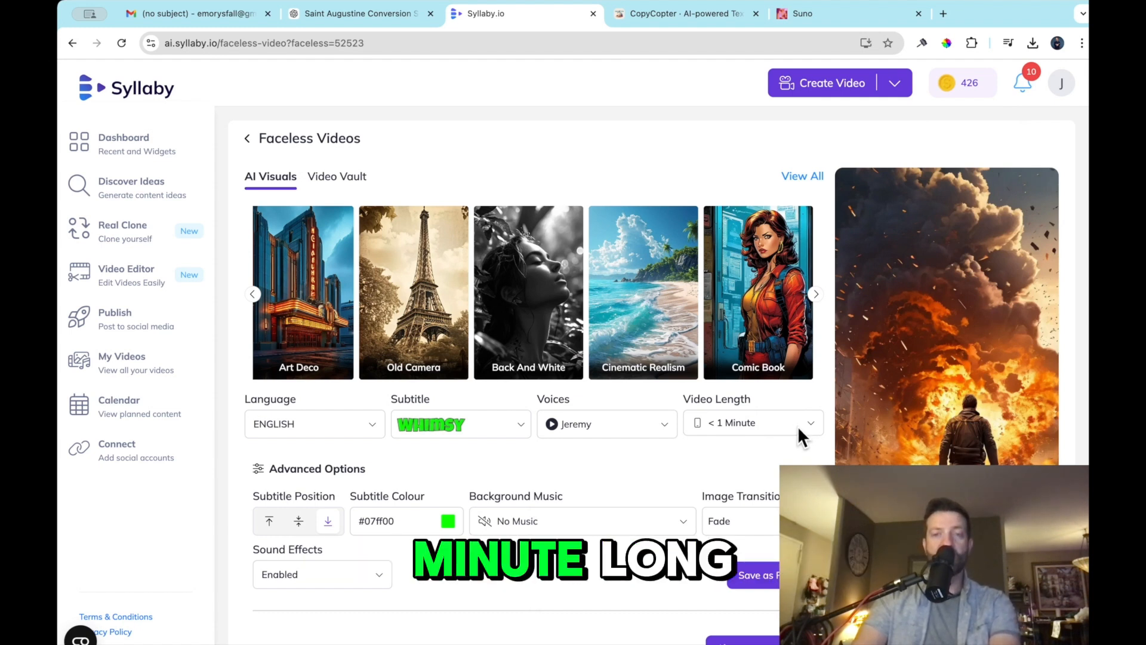
Step: Try the bottom and middle subtitle positions in the advanced options, and place the subtitles at the top of the video
scroll(558, 361, "down", 1)
scroll(274, 412, "up", 1)
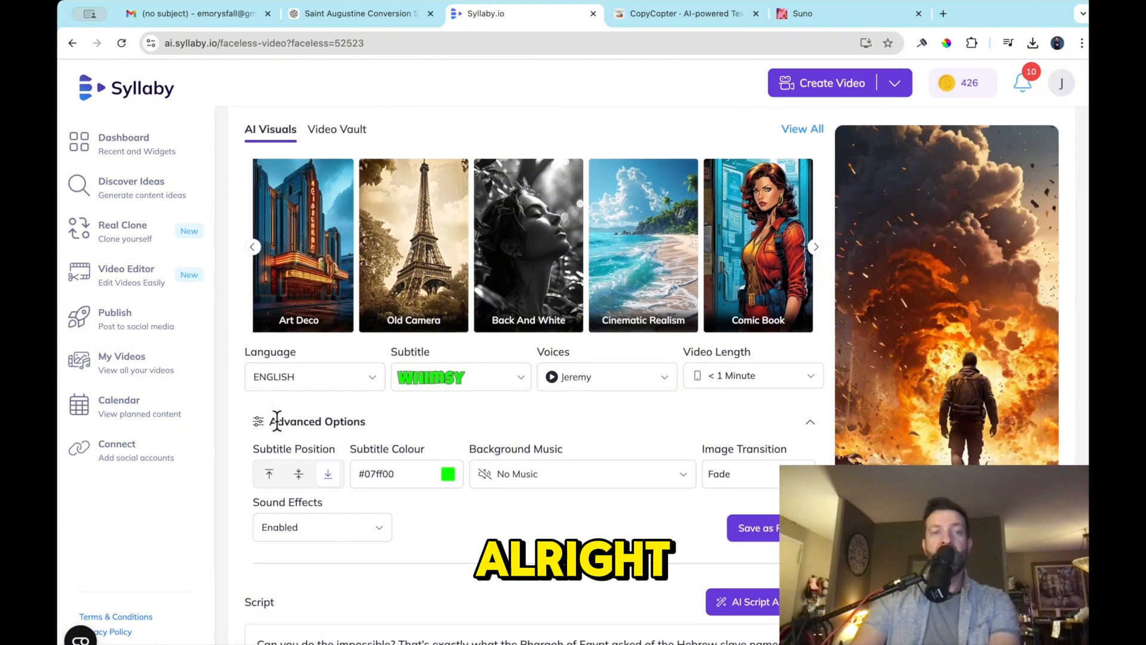
left_click(267, 423)
left_click(259, 421)
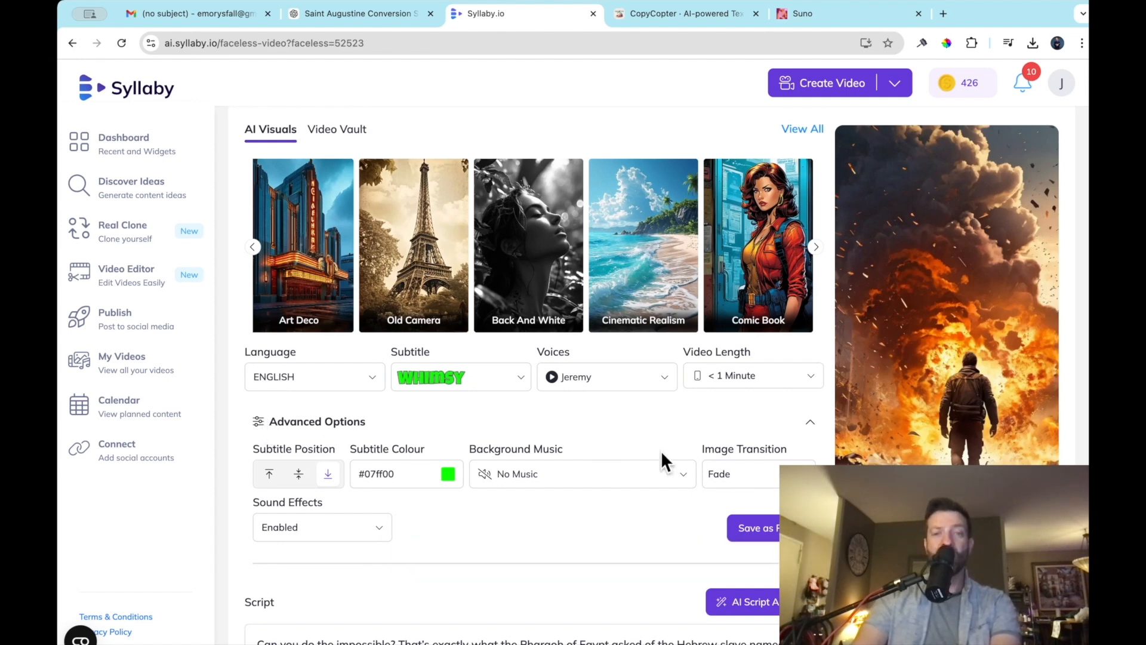
left_click(269, 473)
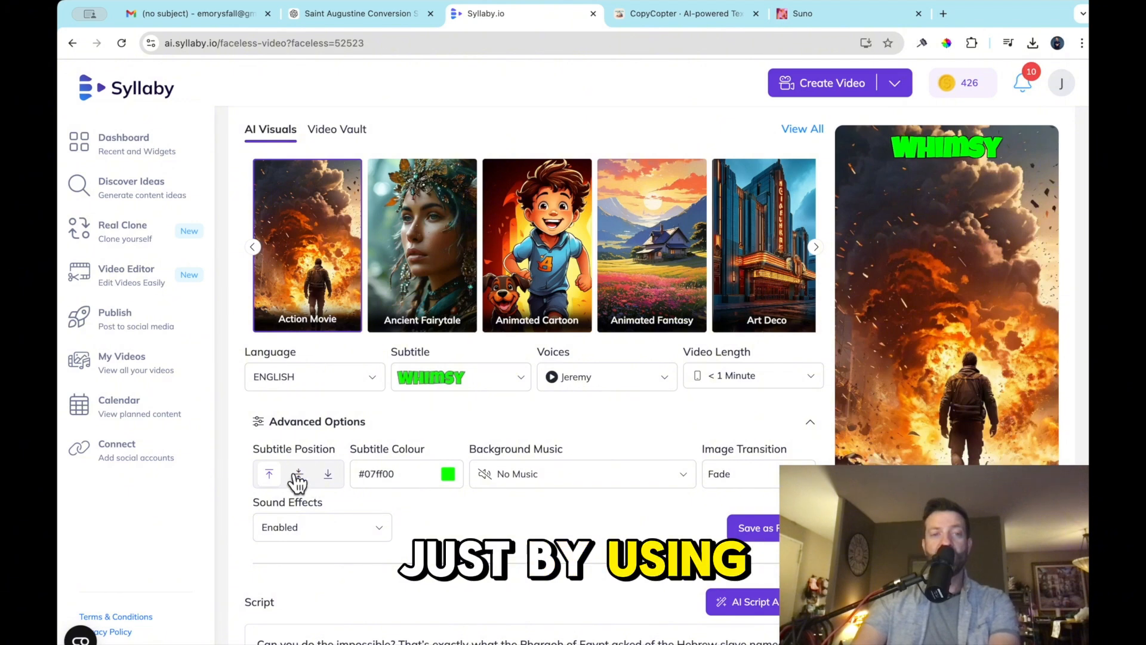
left_click(334, 481)
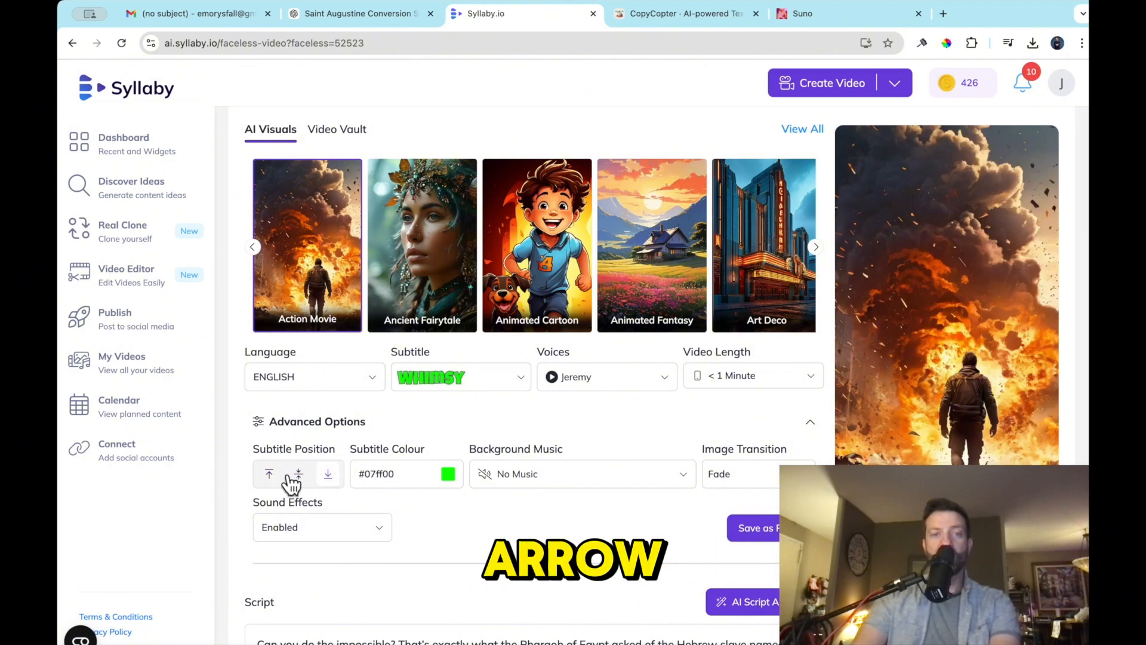
left_click(299, 474)
left_click(272, 474)
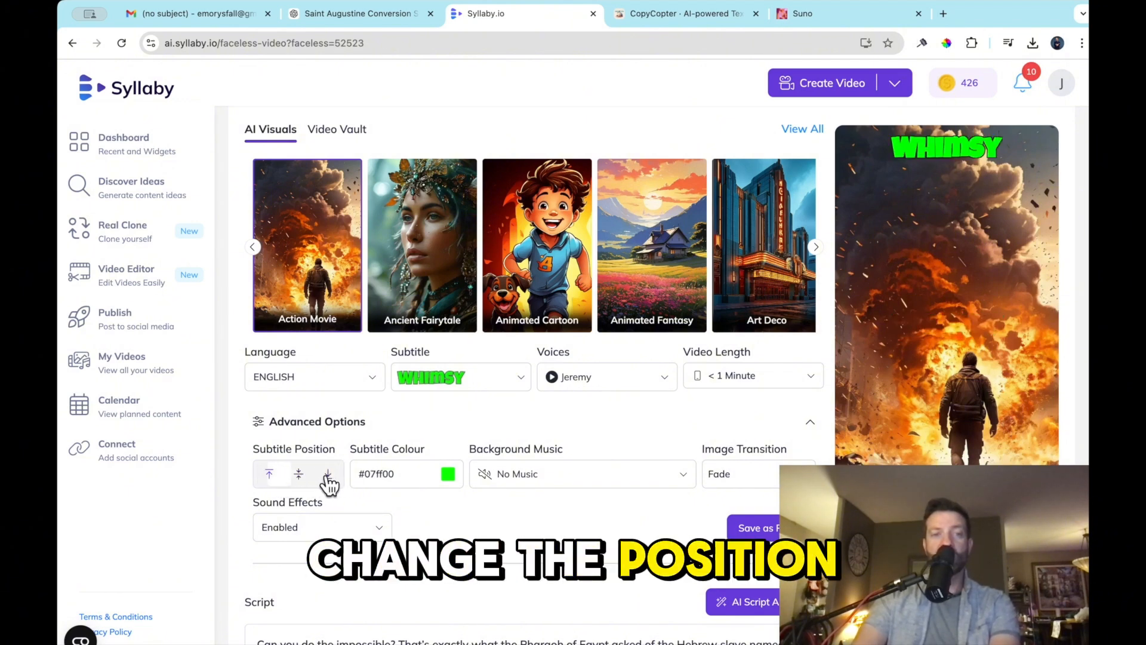
Step: View the subtitle colour setting and the list of available voices without changing either one
left_click(448, 474)
left_click(635, 421)
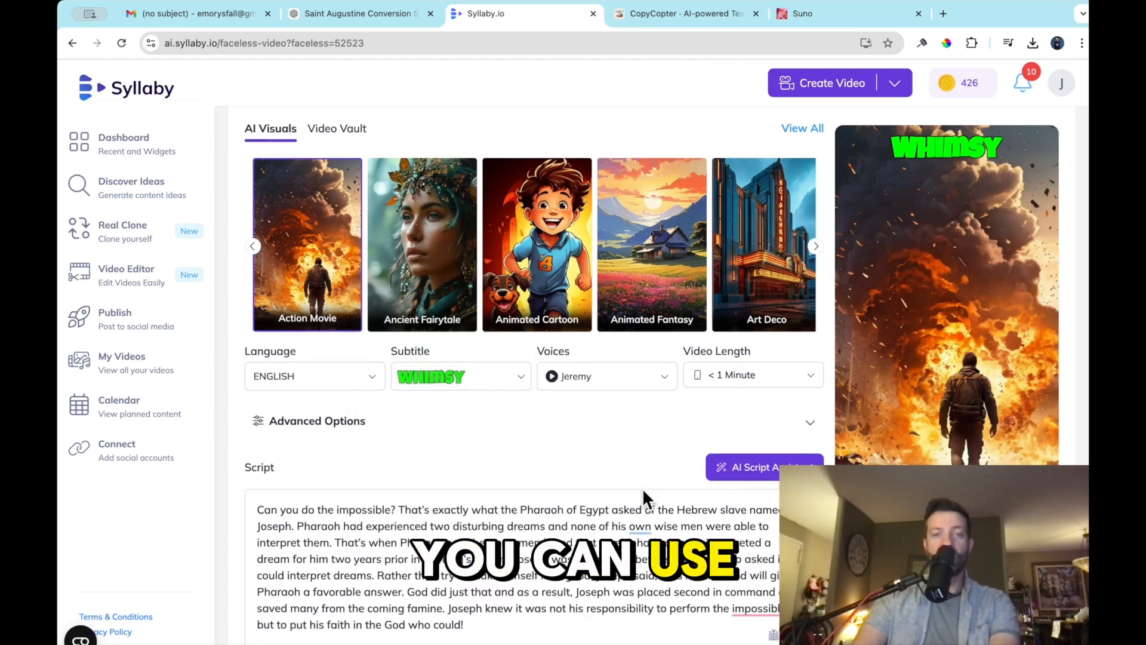
scroll(643, 489, "down", 3)
scroll(635, 487, "up", 3)
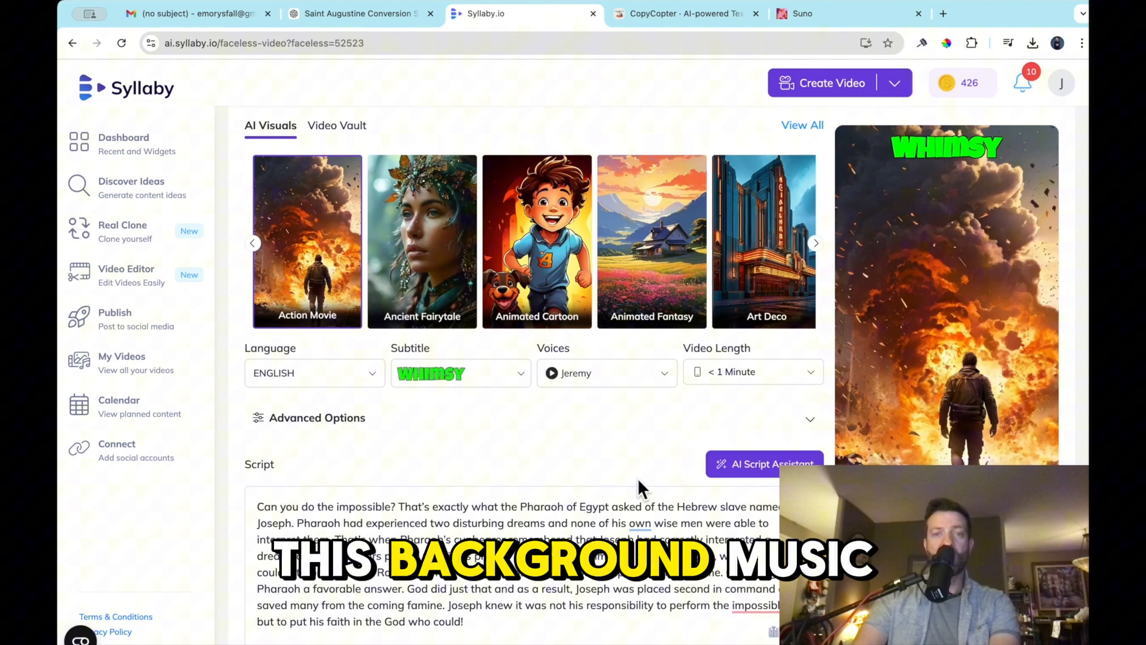
left_click(625, 368)
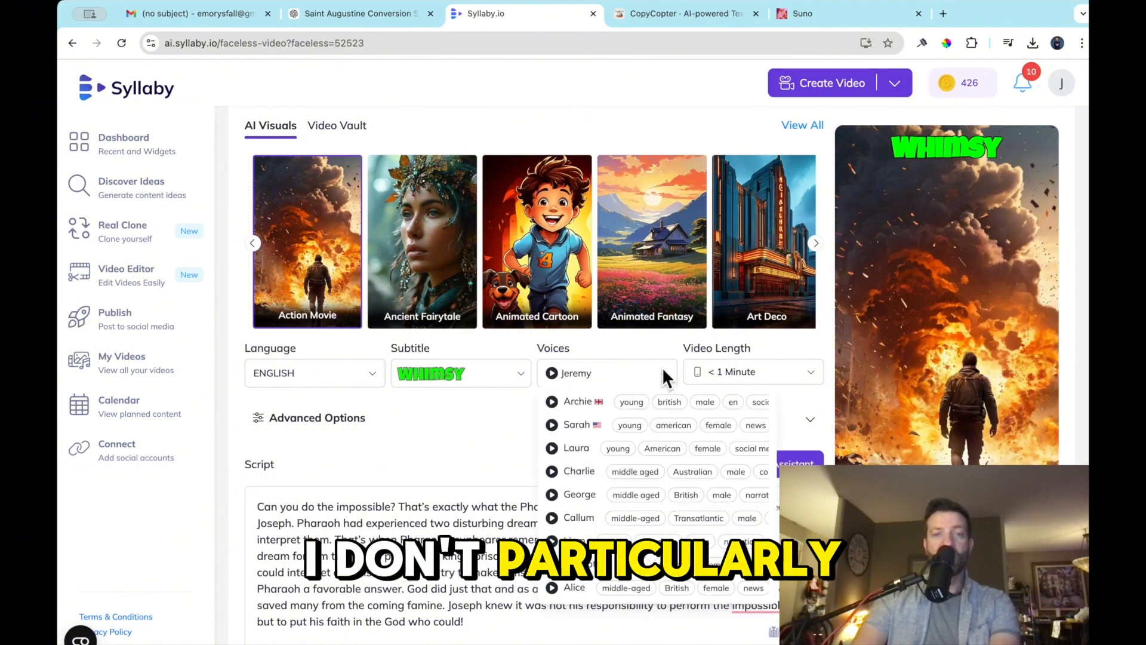
left_click(661, 368)
Step: Examine the available image transitions in the advanced options, then close the list
left_click(258, 416)
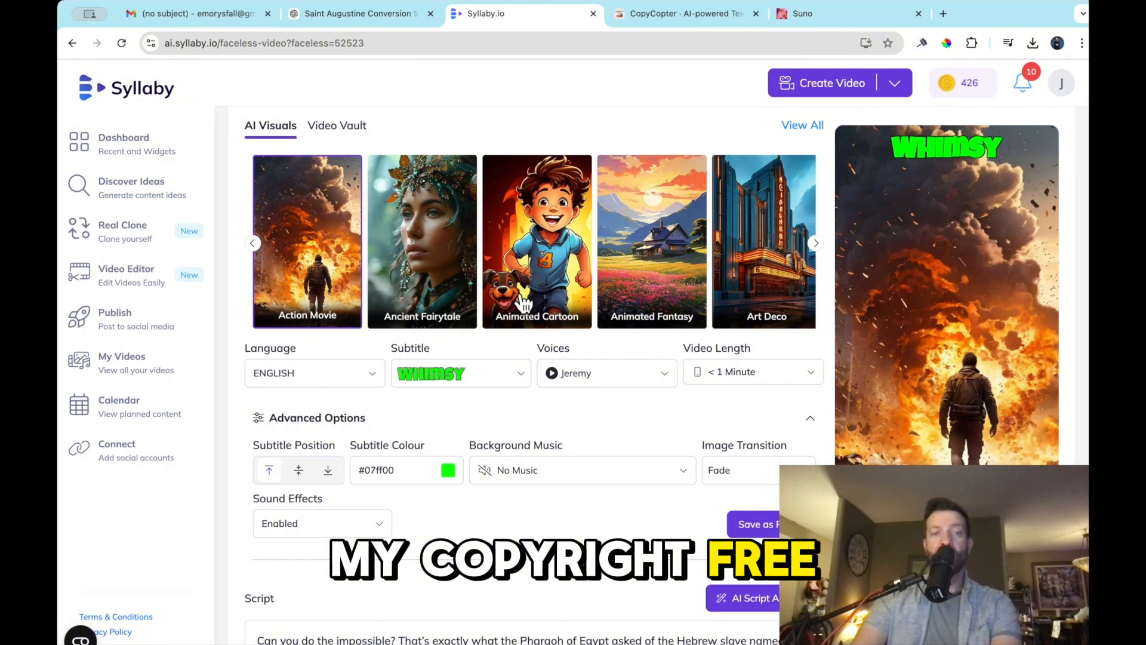
left_click(776, 474)
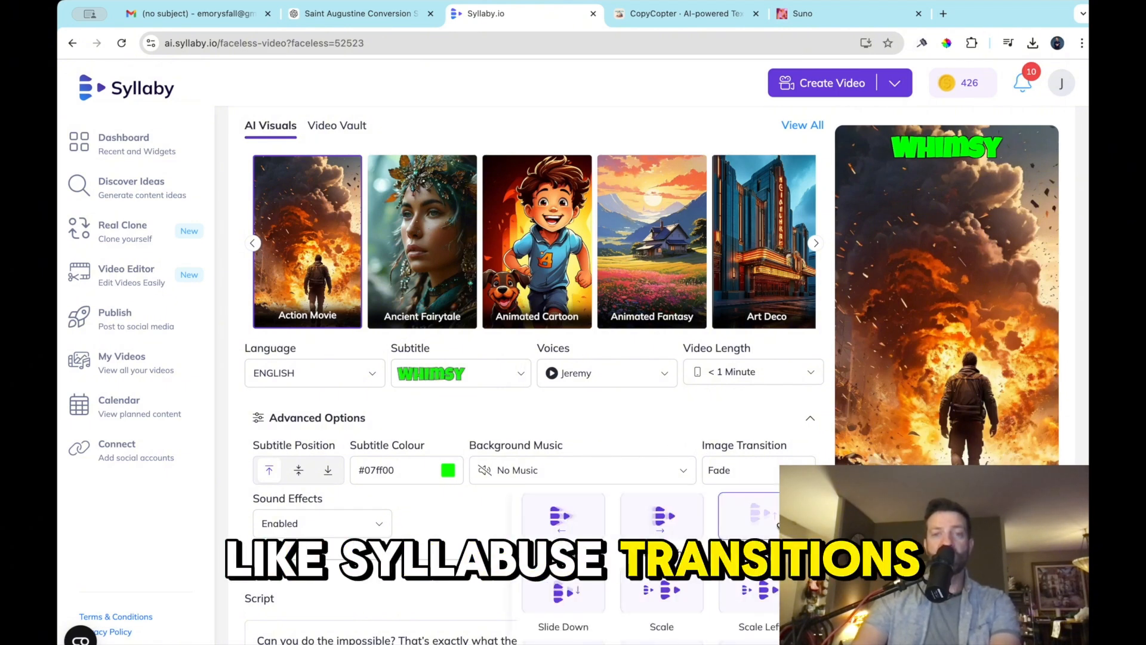
left_click(809, 418)
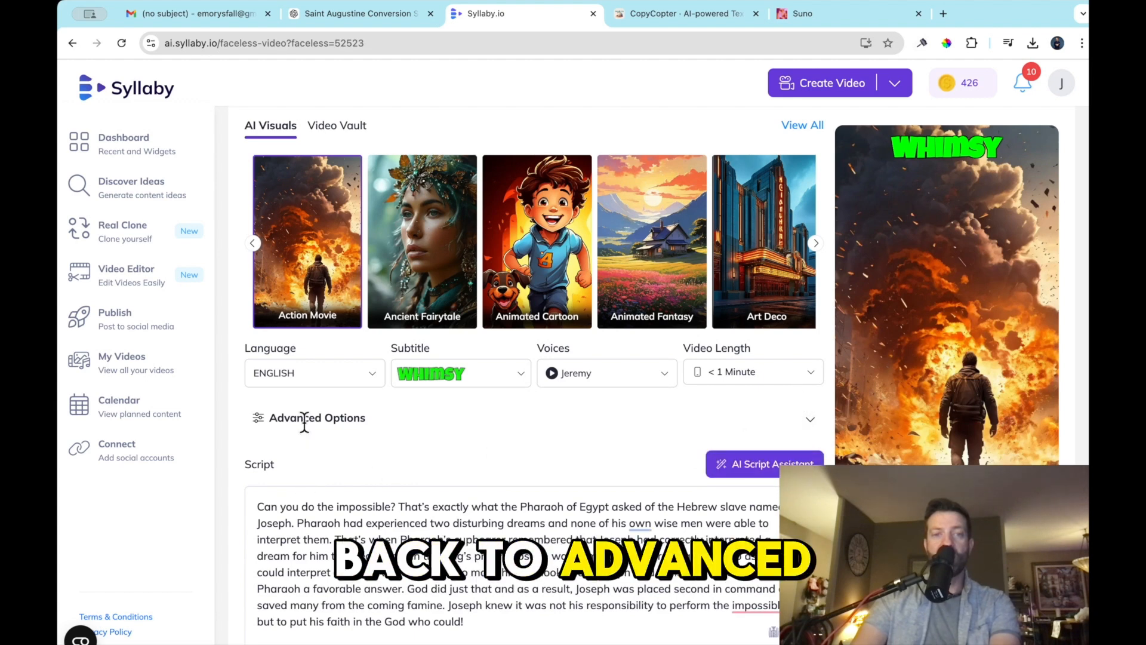
left_click(272, 418)
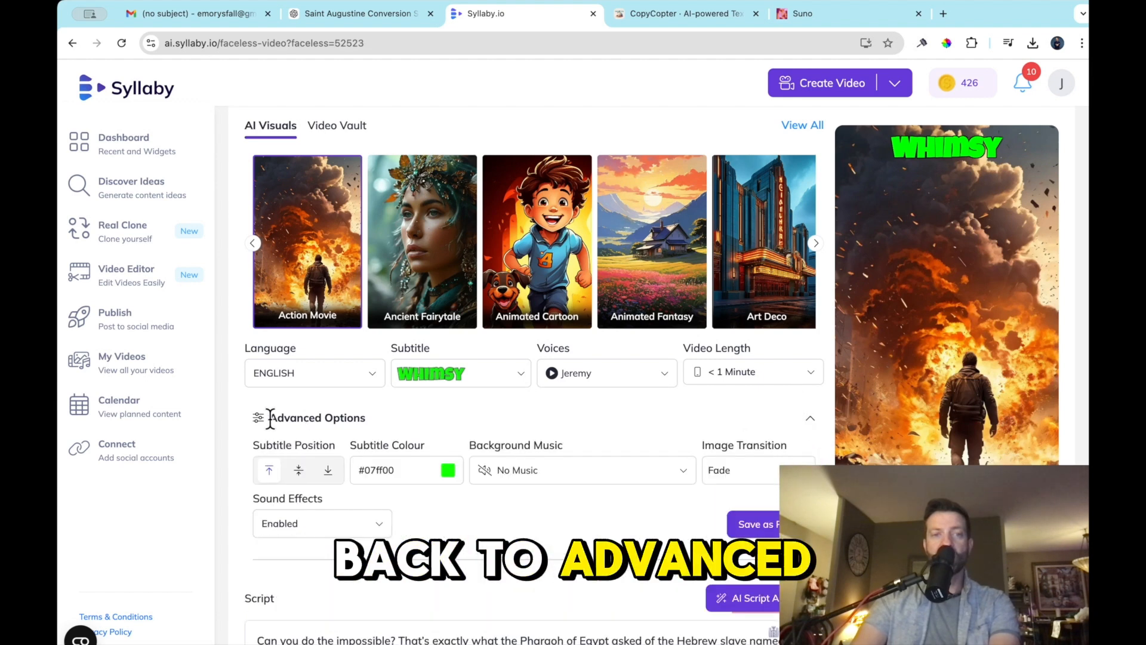
left_click(767, 466)
scroll(762, 478, "down", 3)
scroll(762, 489, "down", 2)
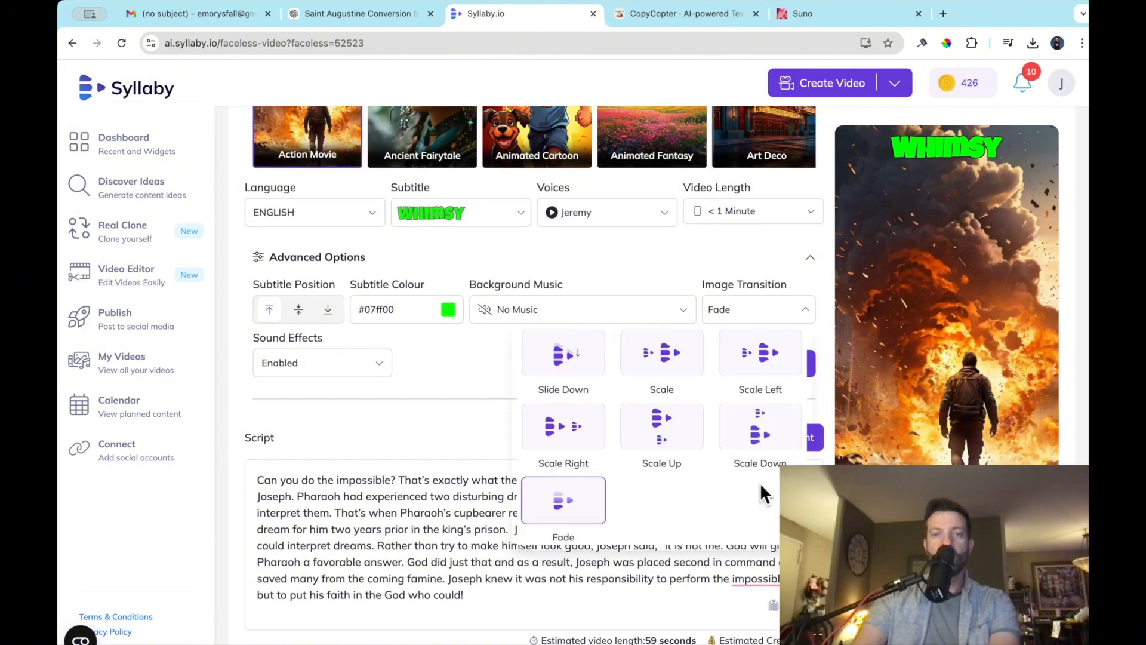
scroll(753, 471, "up", 2)
scroll(753, 481, "up", 3)
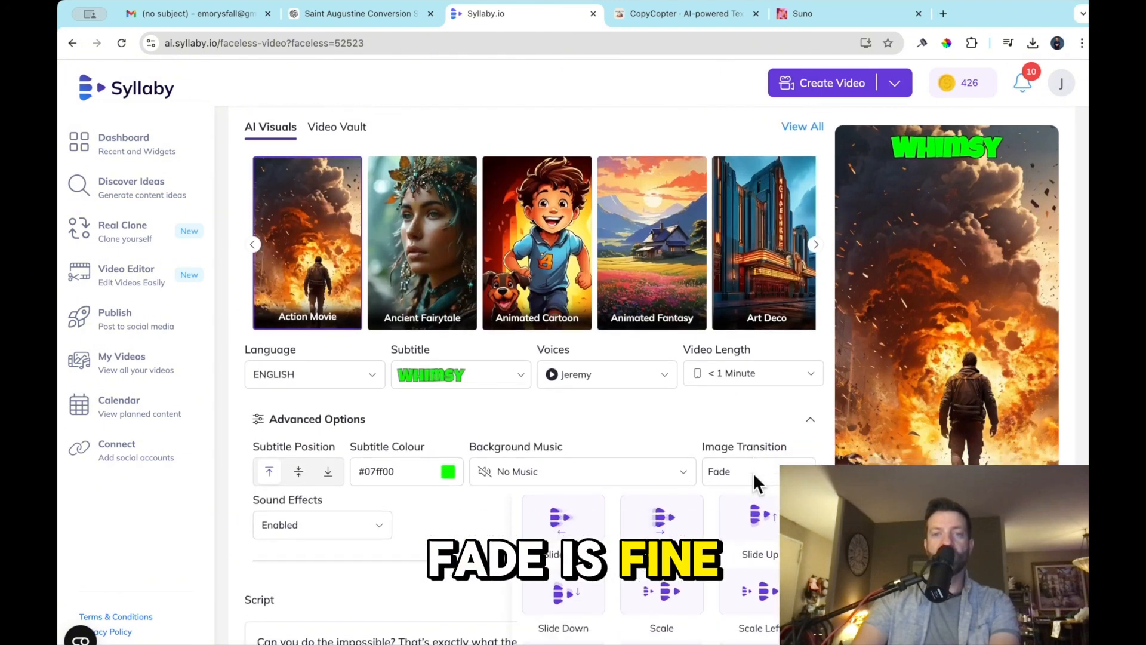
scroll(753, 481, "down", 2)
left_click(723, 324)
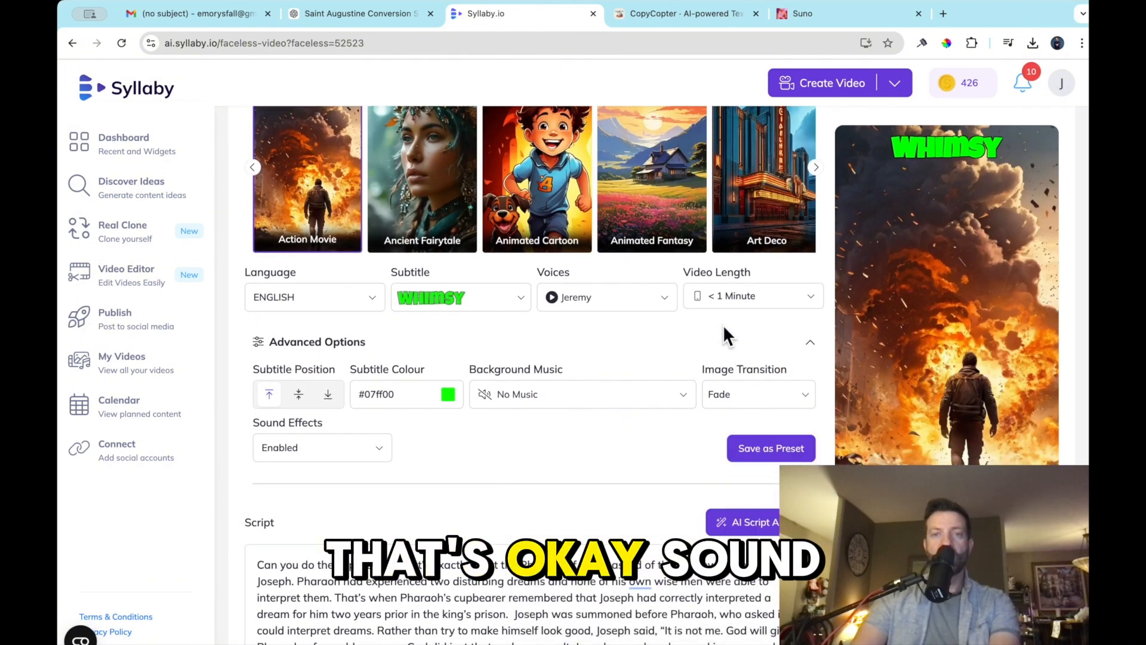
Step: Review the sound effects setting, the other video options and the Joseph and Pharaoh script
scroll(305, 438, "down", 1)
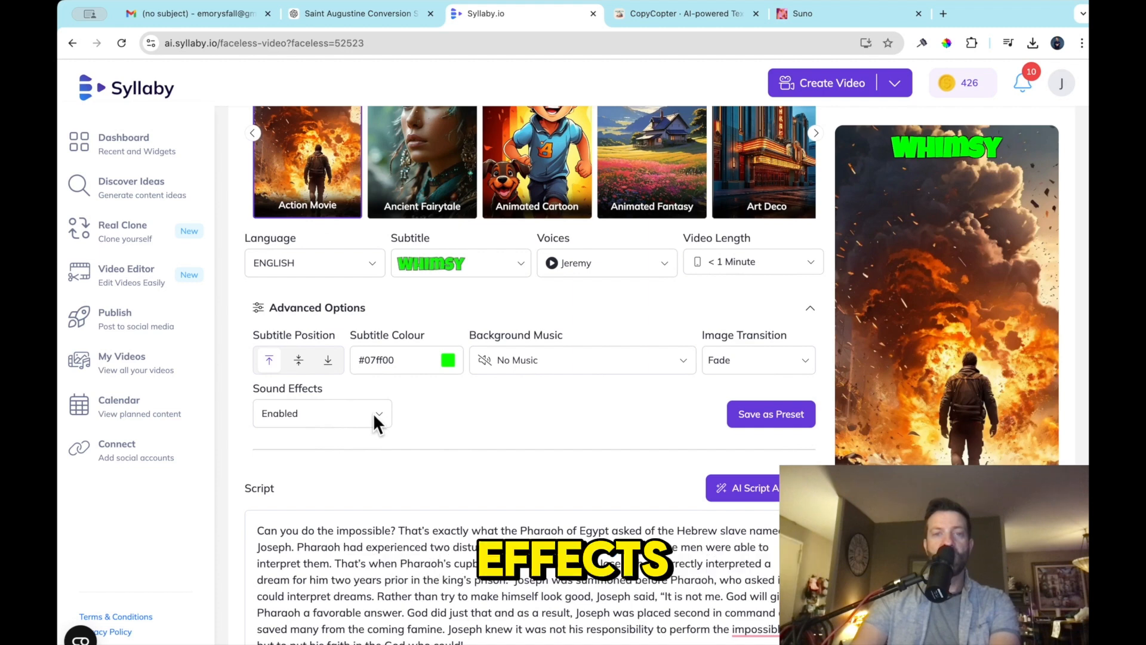
scroll(400, 413, "down", 1)
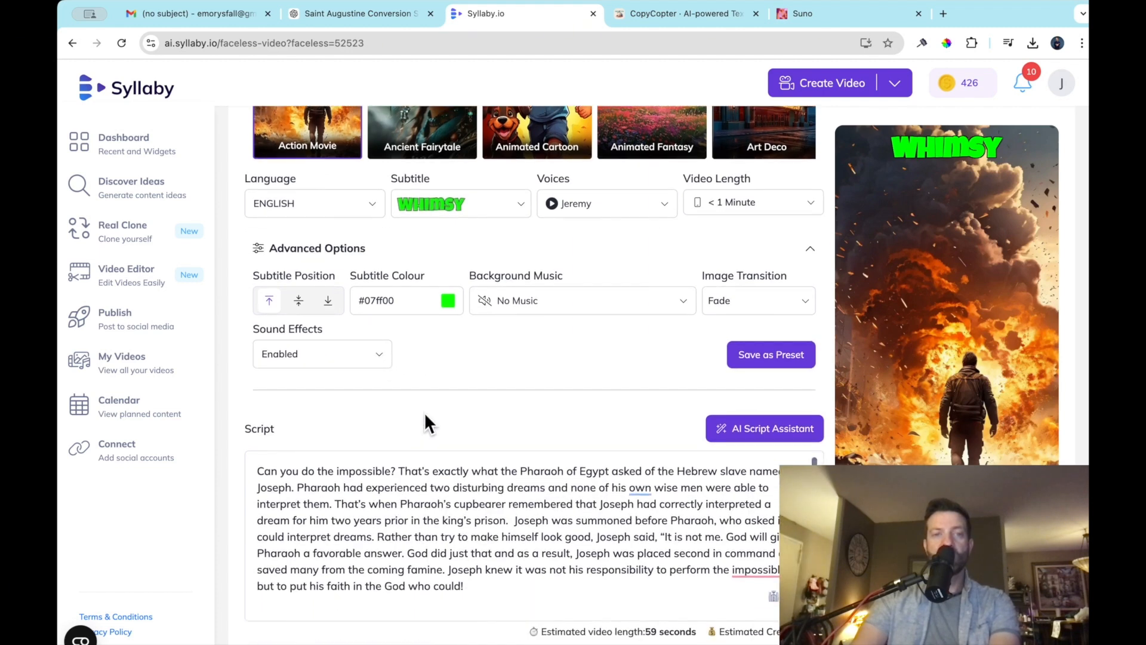
scroll(424, 412, "up", 3)
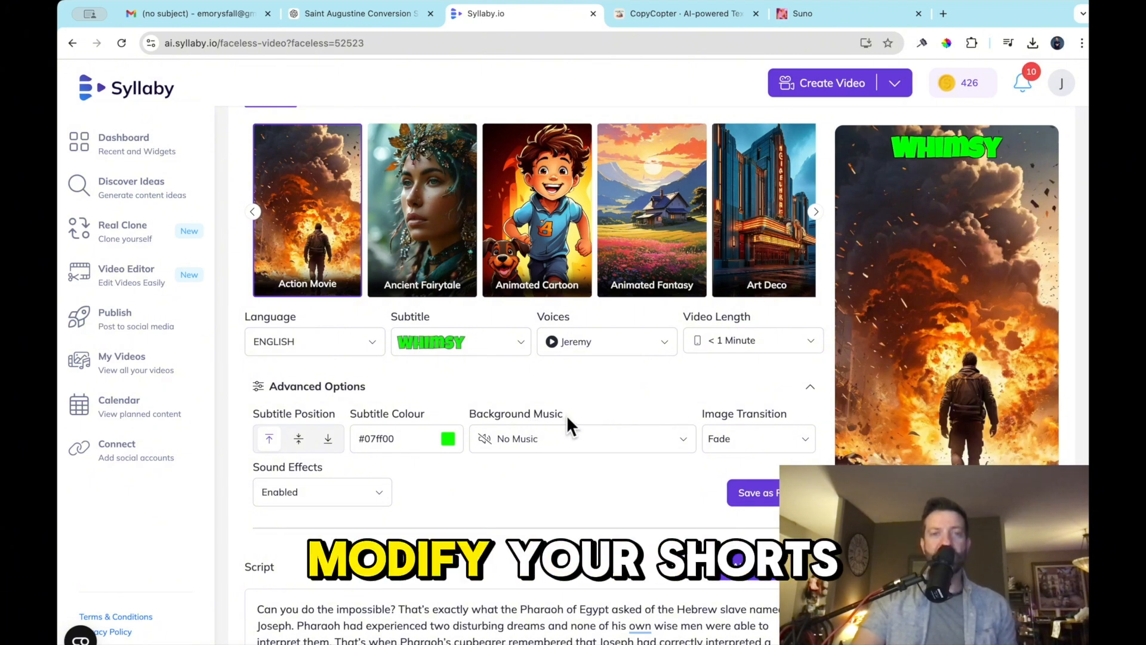
scroll(554, 411, "down", 4)
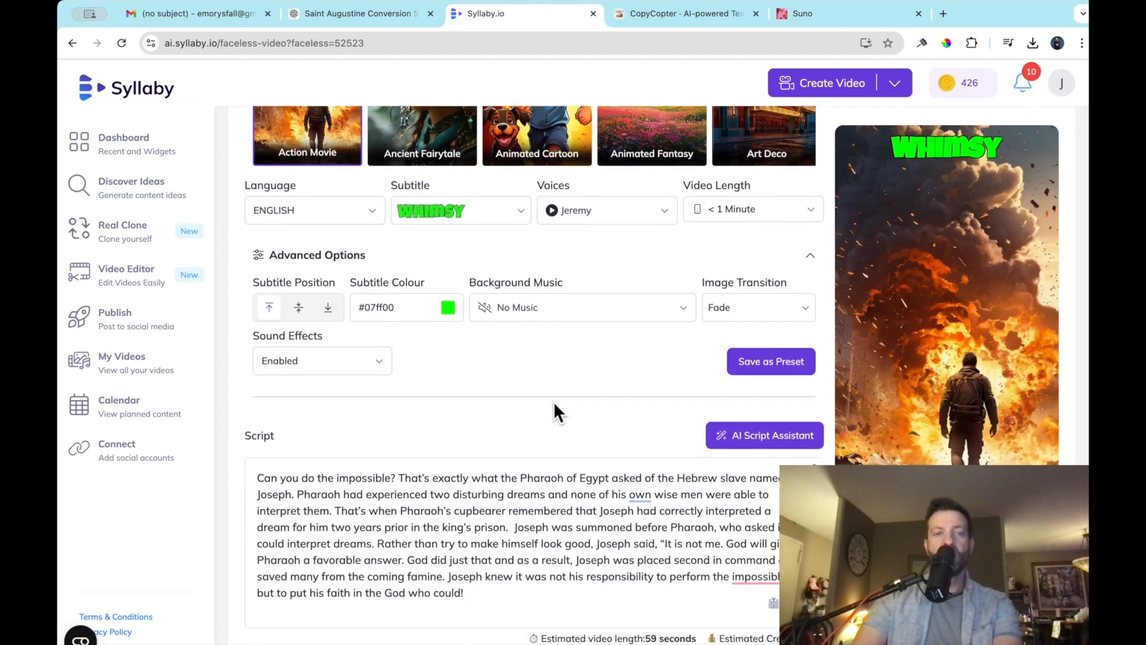
scroll(553, 402, "down", 1)
scroll(671, 307, "up", 5)
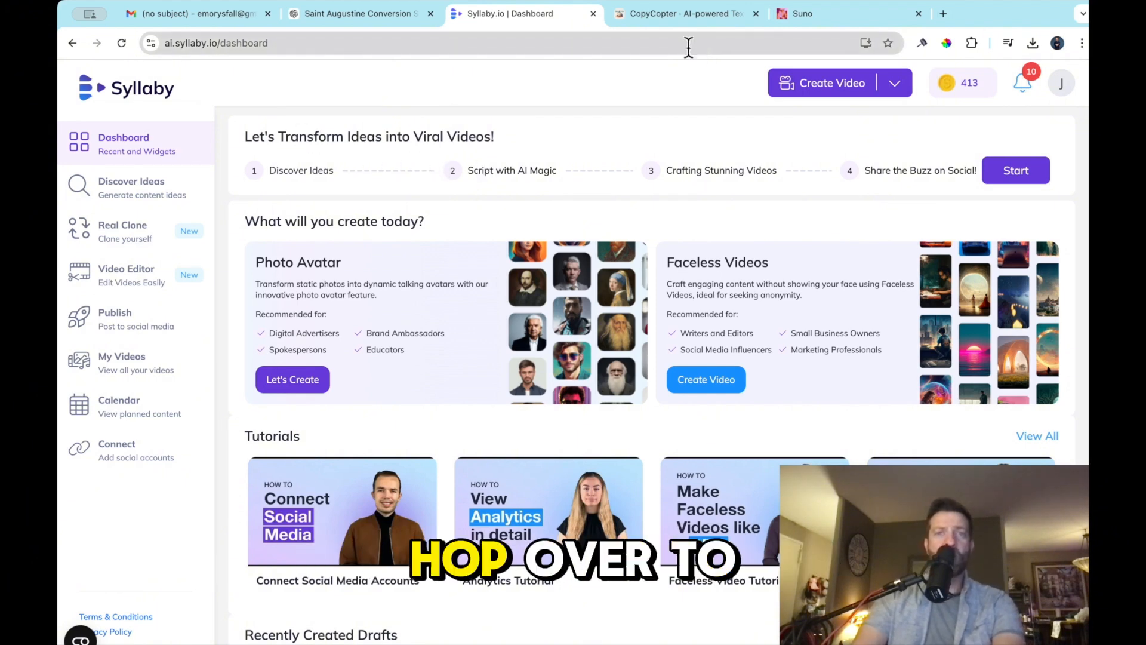
Step: Switch to CopyCopter's new video project and view its voice script about Pilgrim's Progress
left_click(691, 18)
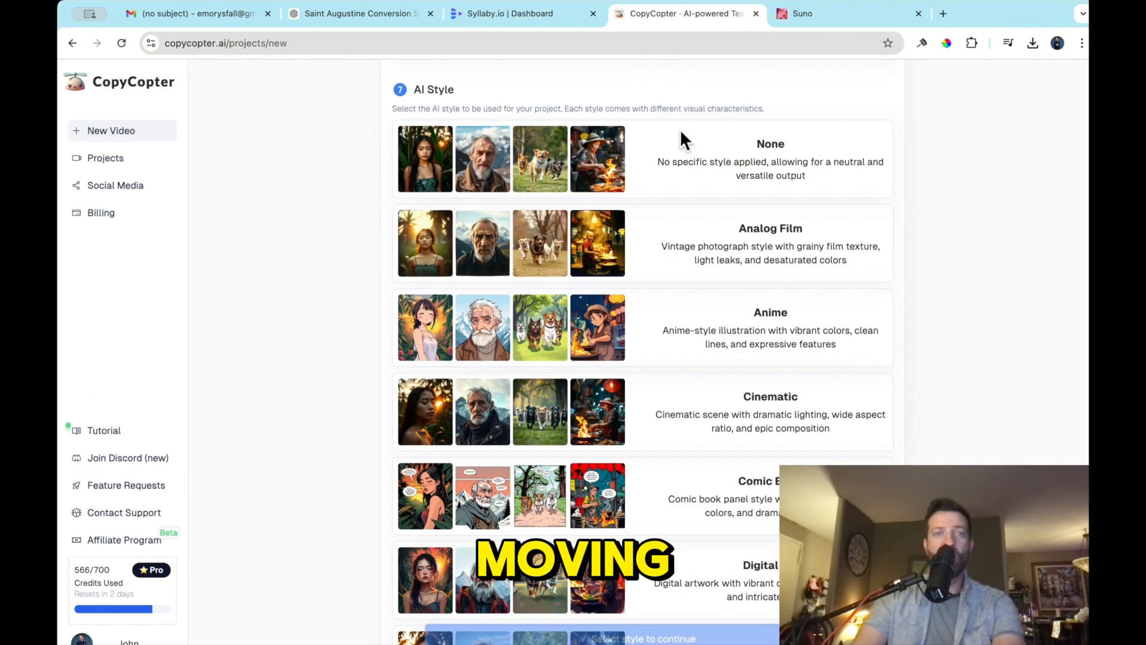
scroll(688, 179, "up", 15)
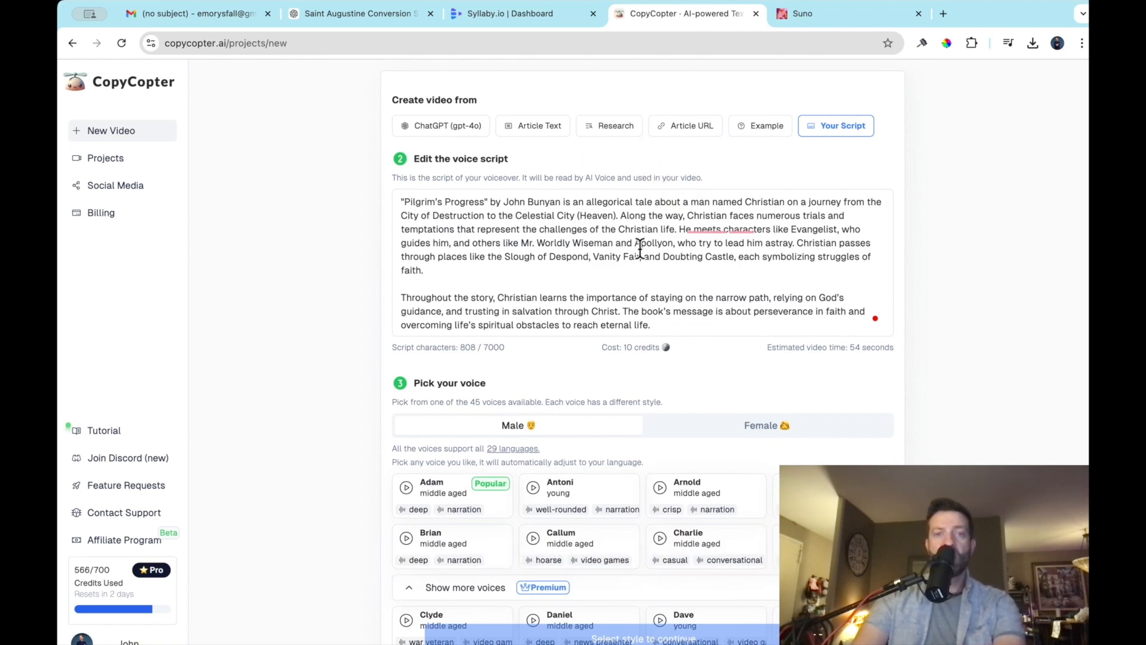
Step: Choose the Cinematic AI style under the Flux model and generate the Pilgrim's Progress video
scroll(639, 246, "down", 7)
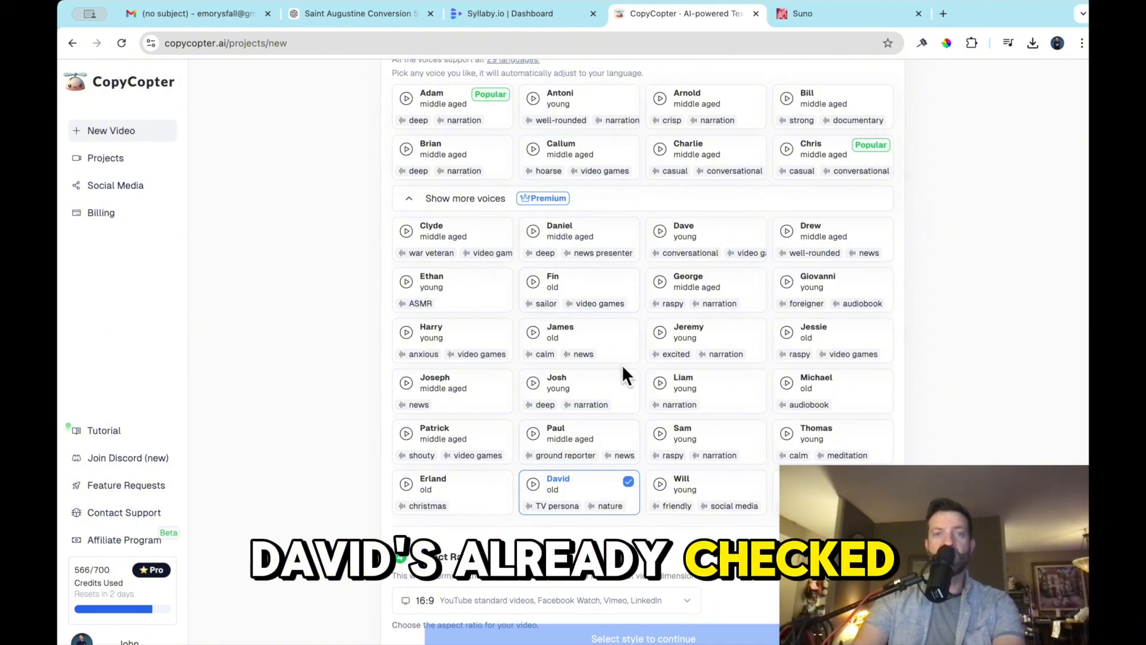
scroll(622, 364, "up", 7)
scroll(662, 228, "down", 15)
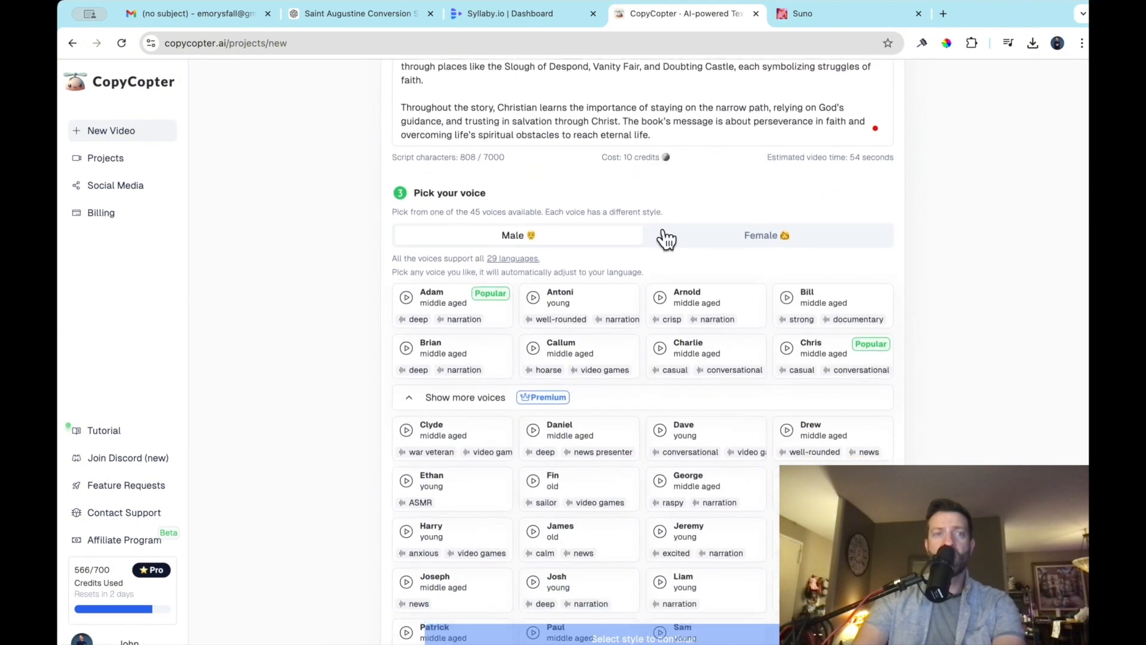
scroll(664, 232, "down", 4)
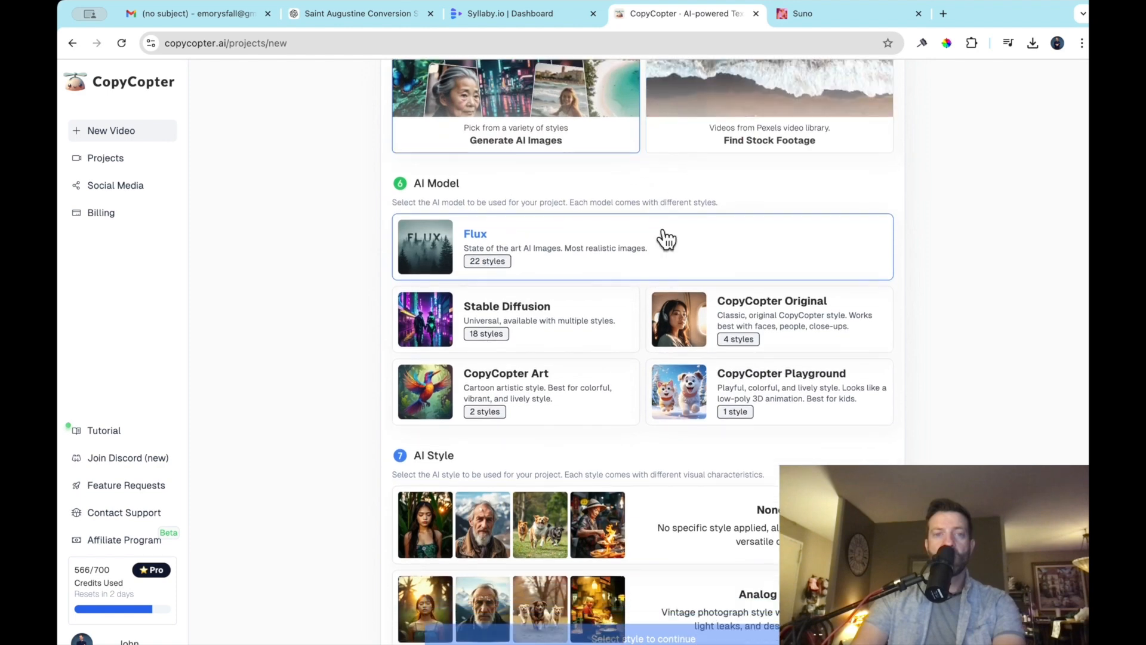
scroll(552, 232, "up", 1)
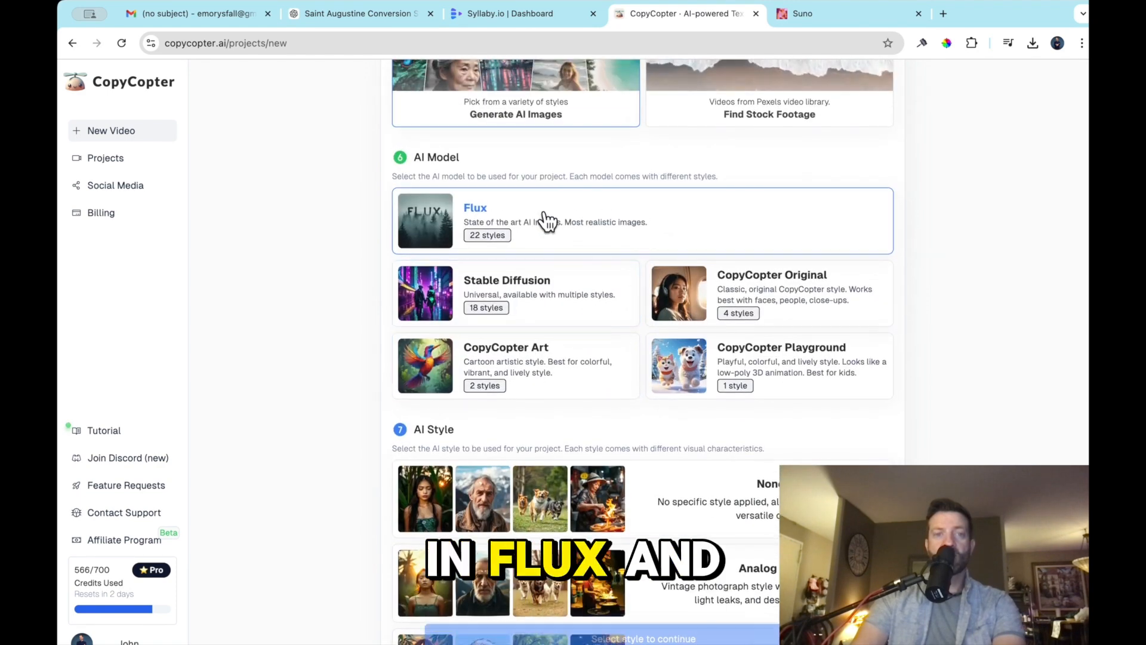
scroll(546, 220, "down", 6)
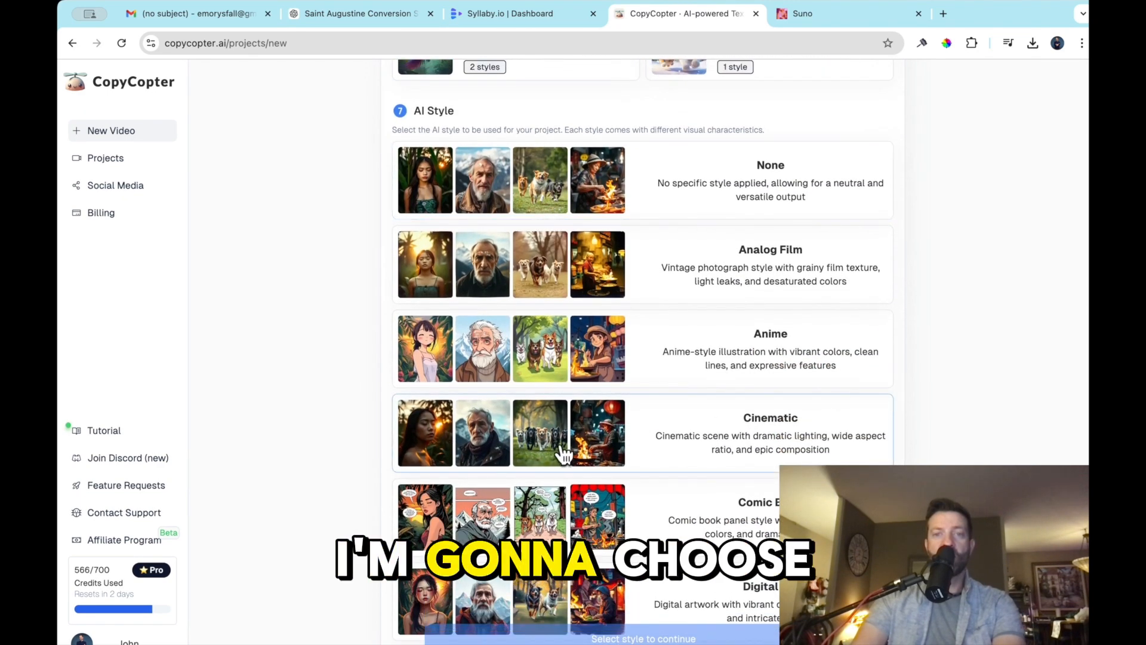
left_click(564, 451)
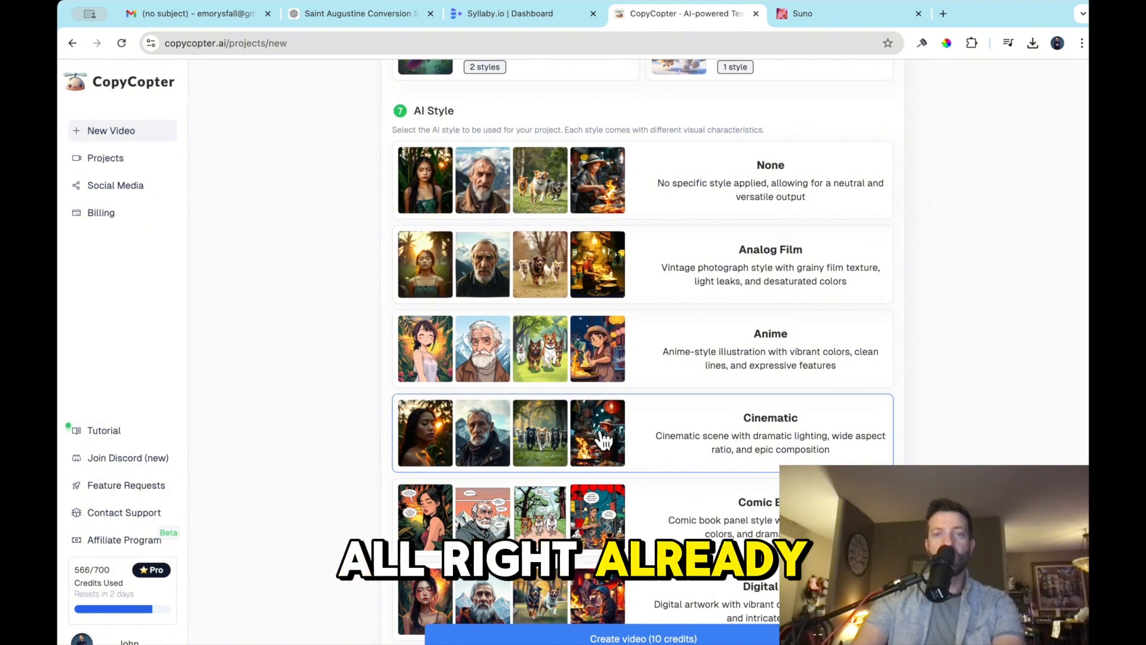
scroll(604, 440, "down", 15)
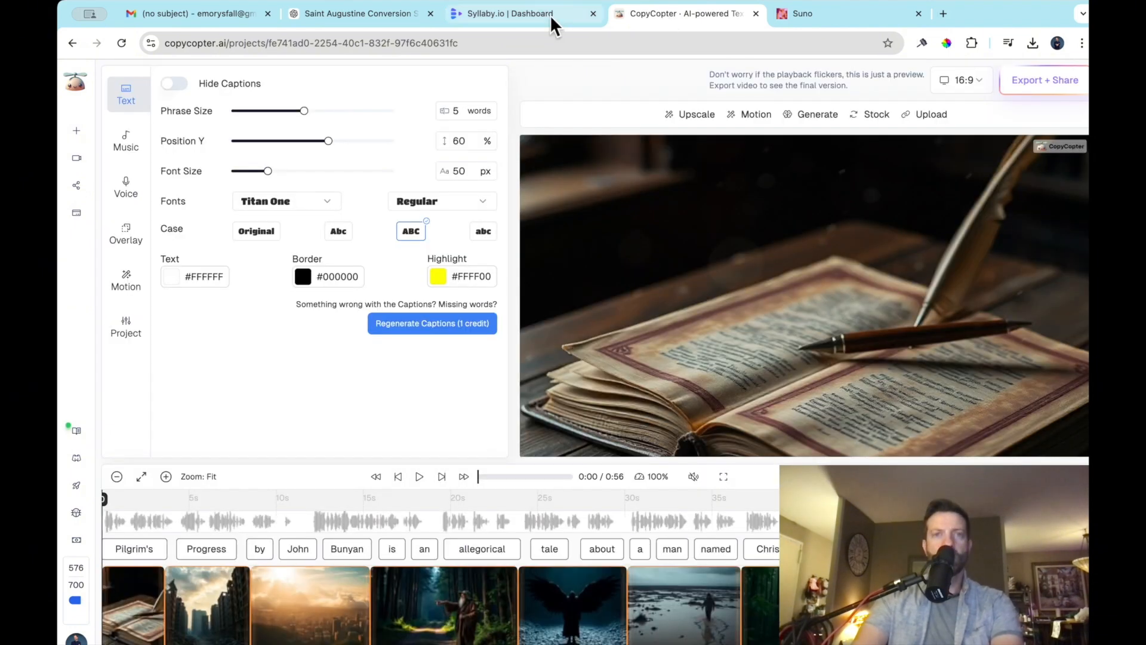
Step: Switch to Syllaby and open the list of all videos to check the rendering status of the newest one
left_click(517, 9)
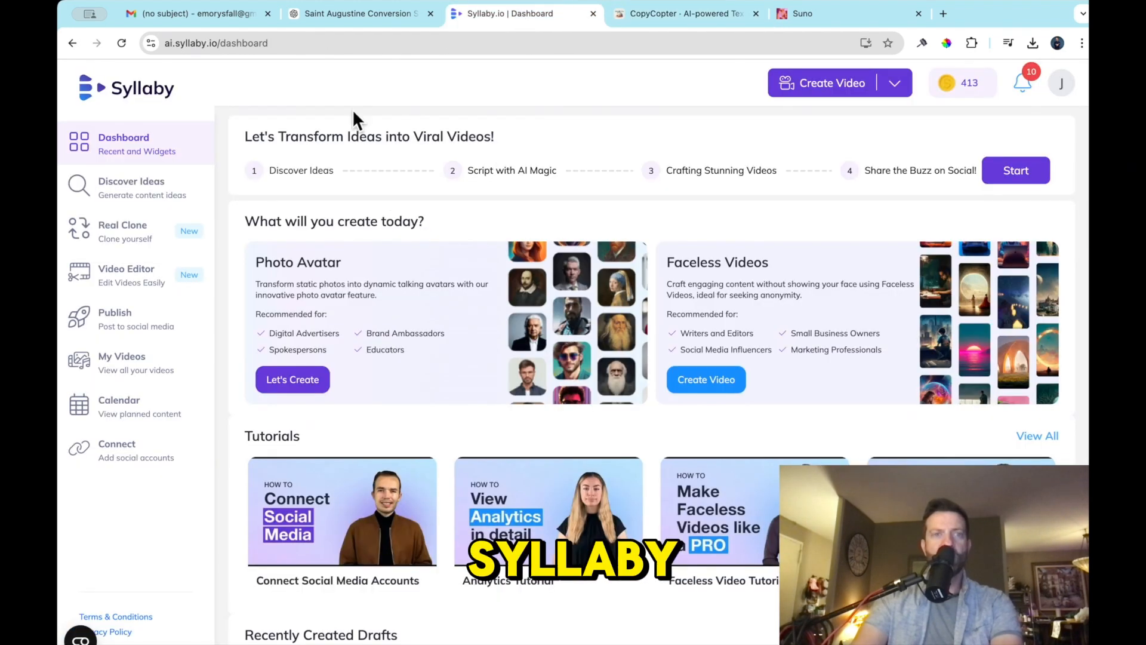
left_click(106, 374)
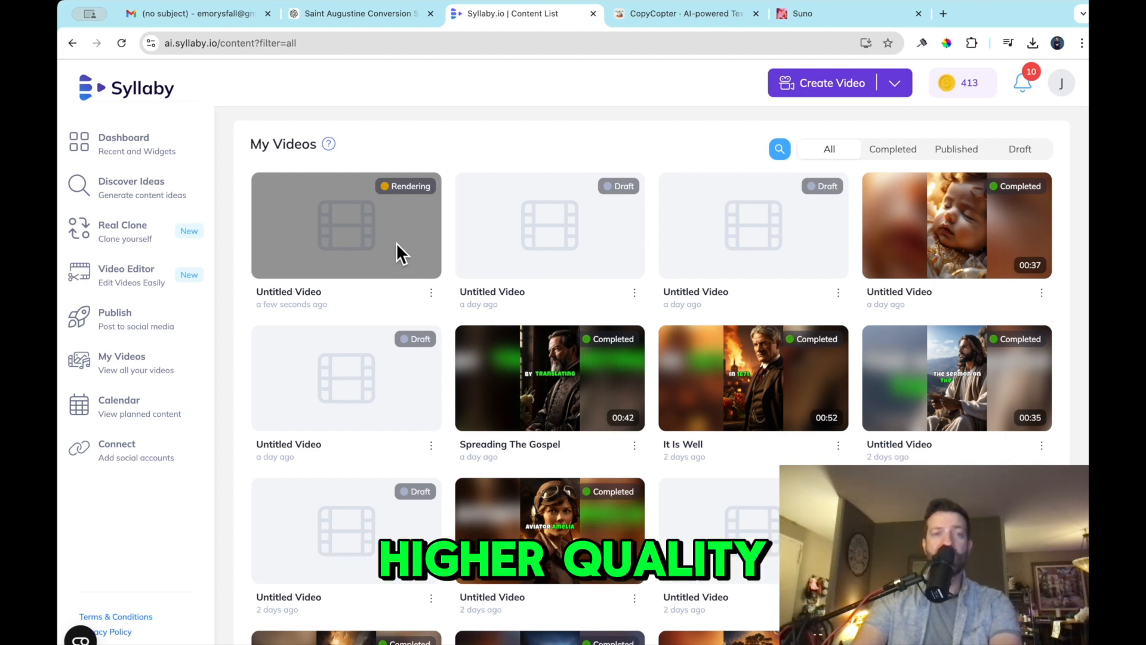
left_click(688, 15)
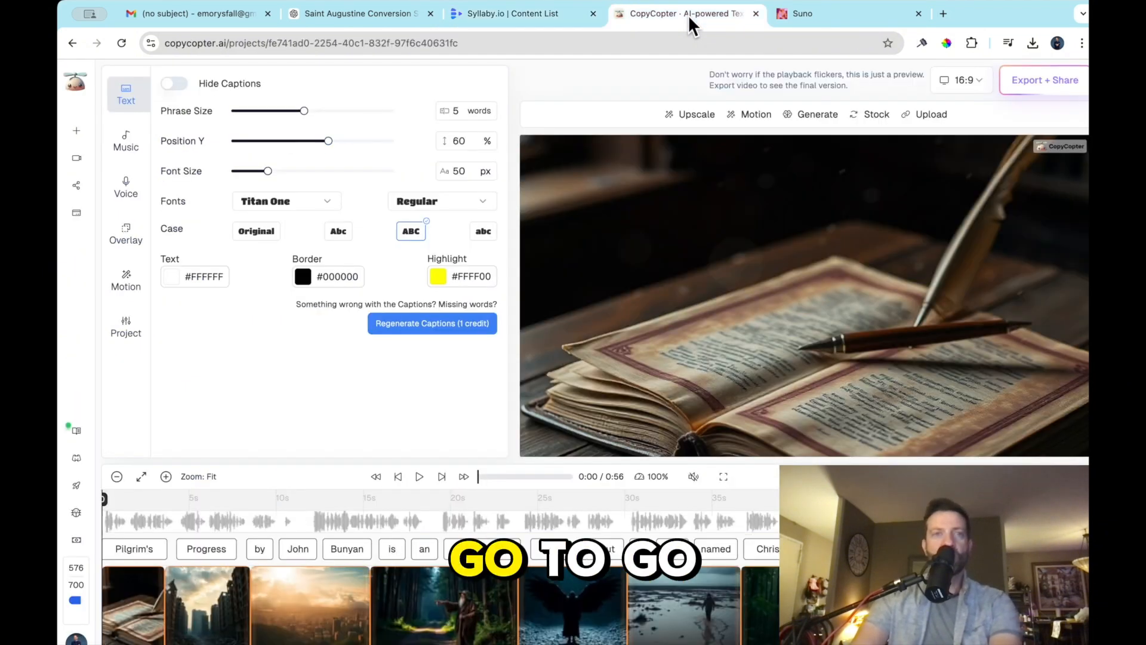
left_click(526, 16)
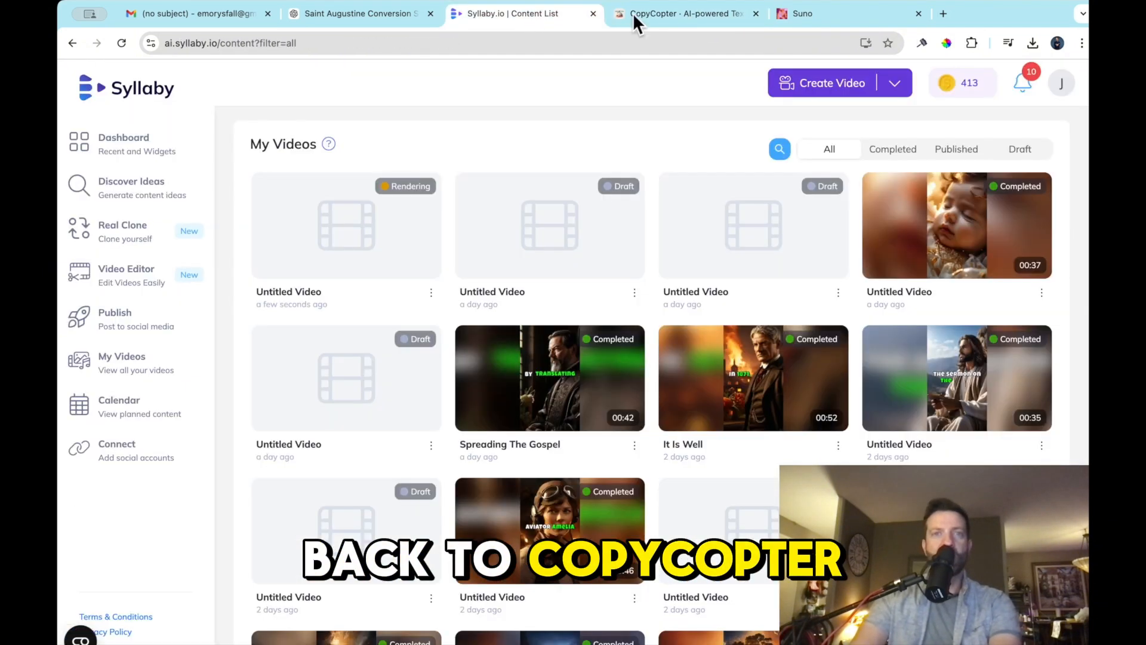
Step: Switch to CopyCopter, play the Pilgrim's Progress preview and set the project's aspect ratio to 9:16
left_click(672, 12)
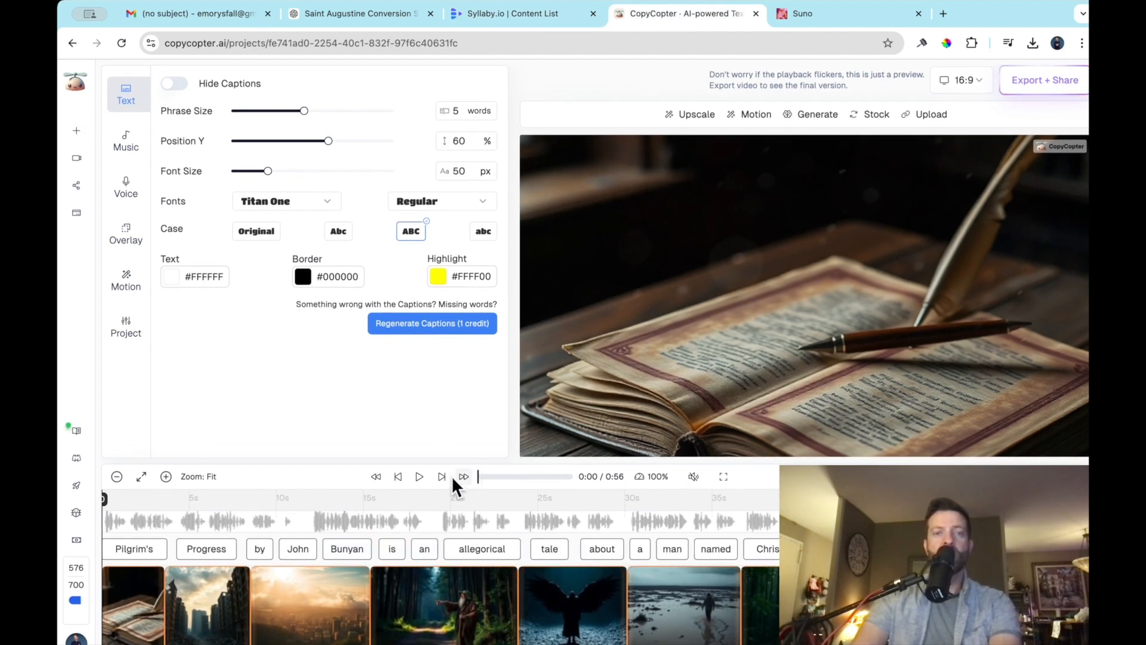
left_click(420, 477)
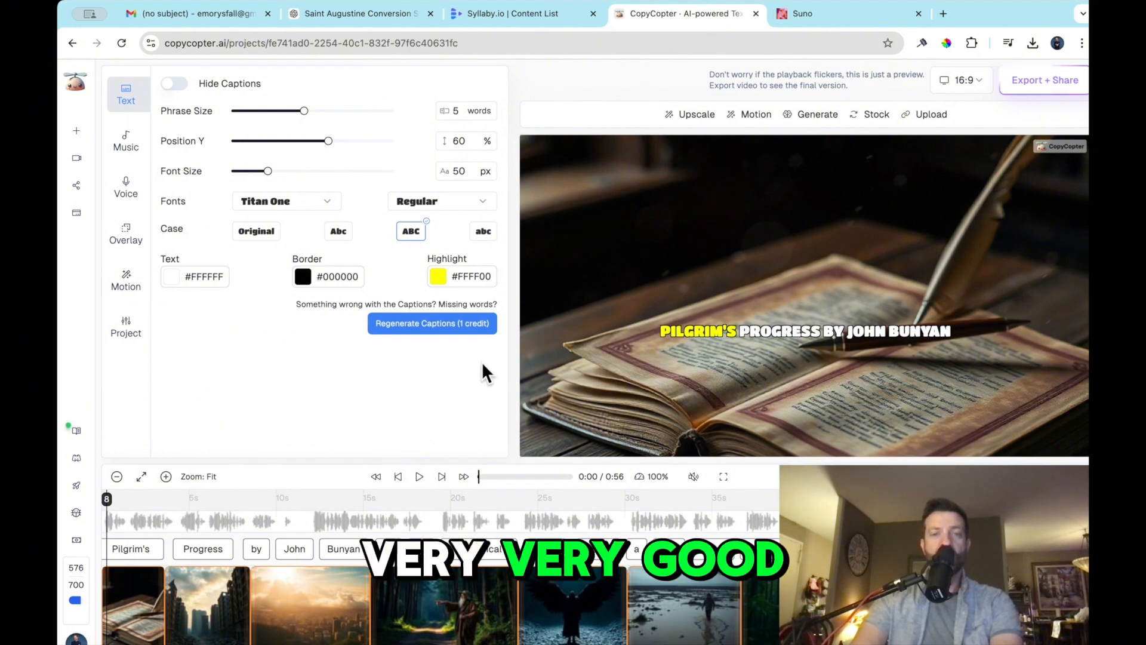
left_click(960, 80)
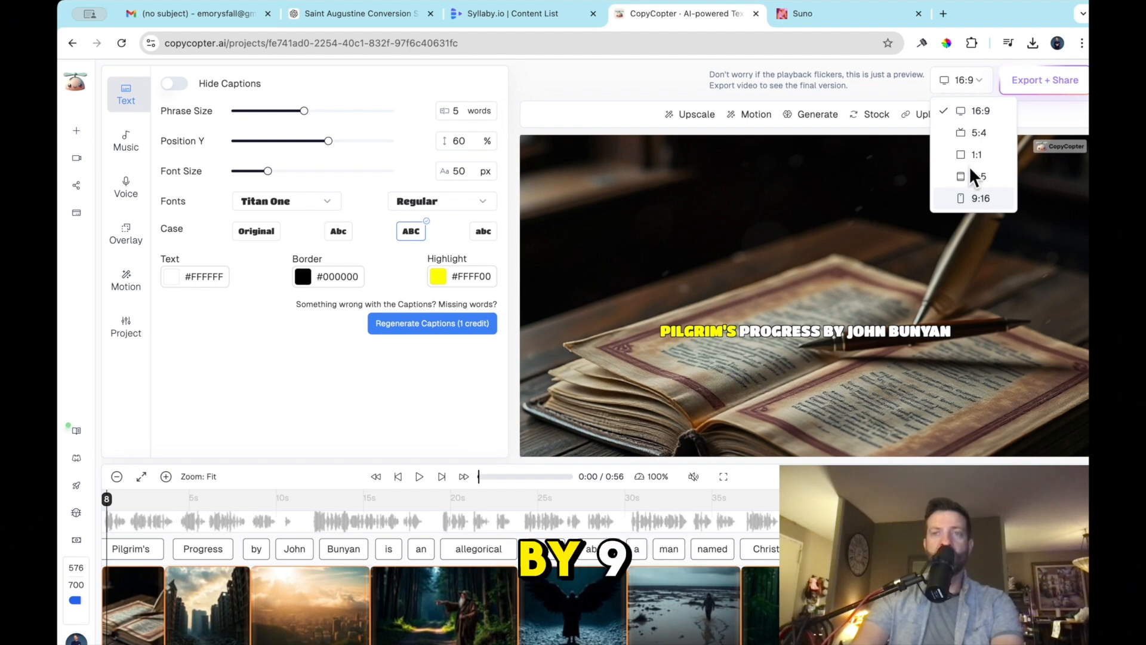
left_click(976, 197)
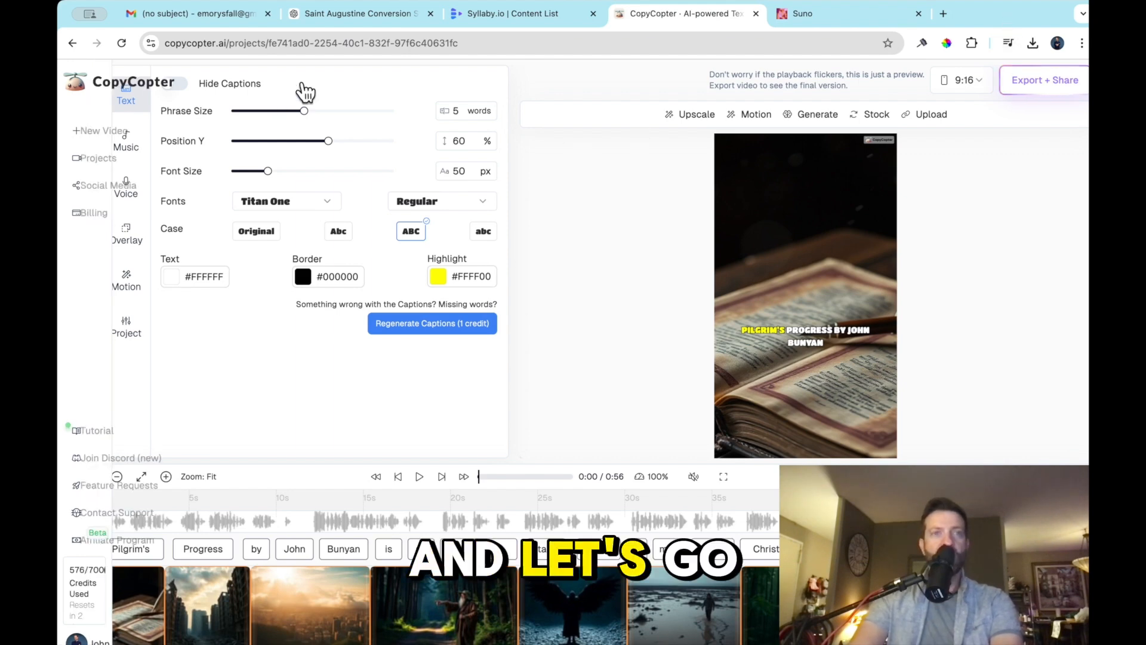
Step: Switch to Syllaby, refresh the video list and play the newest video, the one about the Pharaoh
left_click(514, 12)
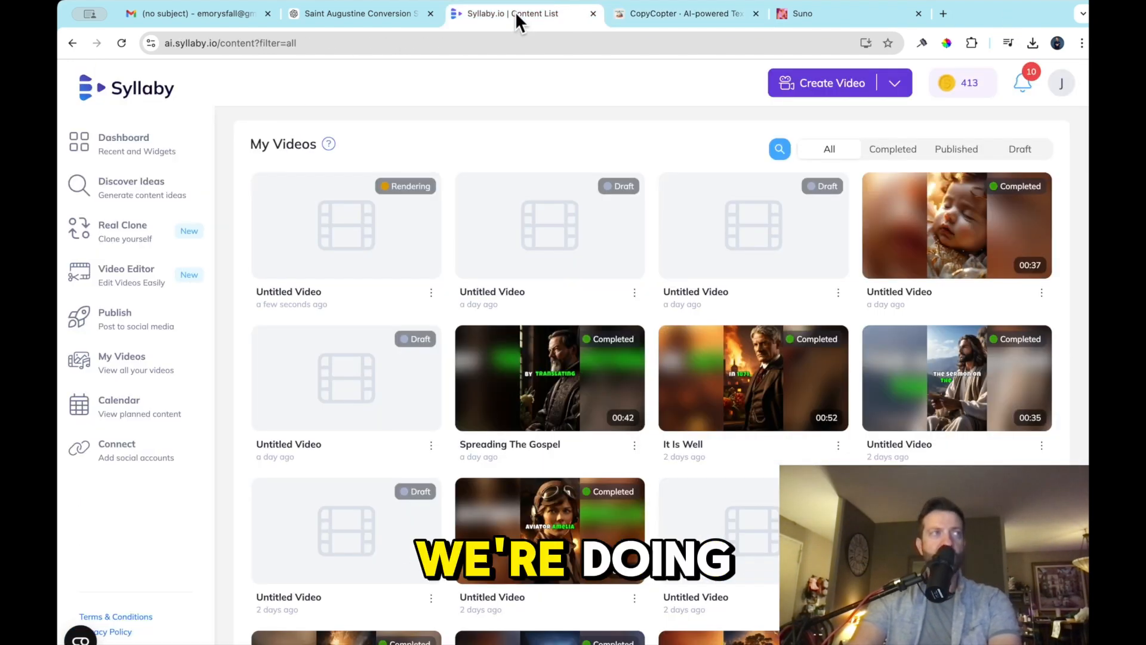
left_click(120, 42)
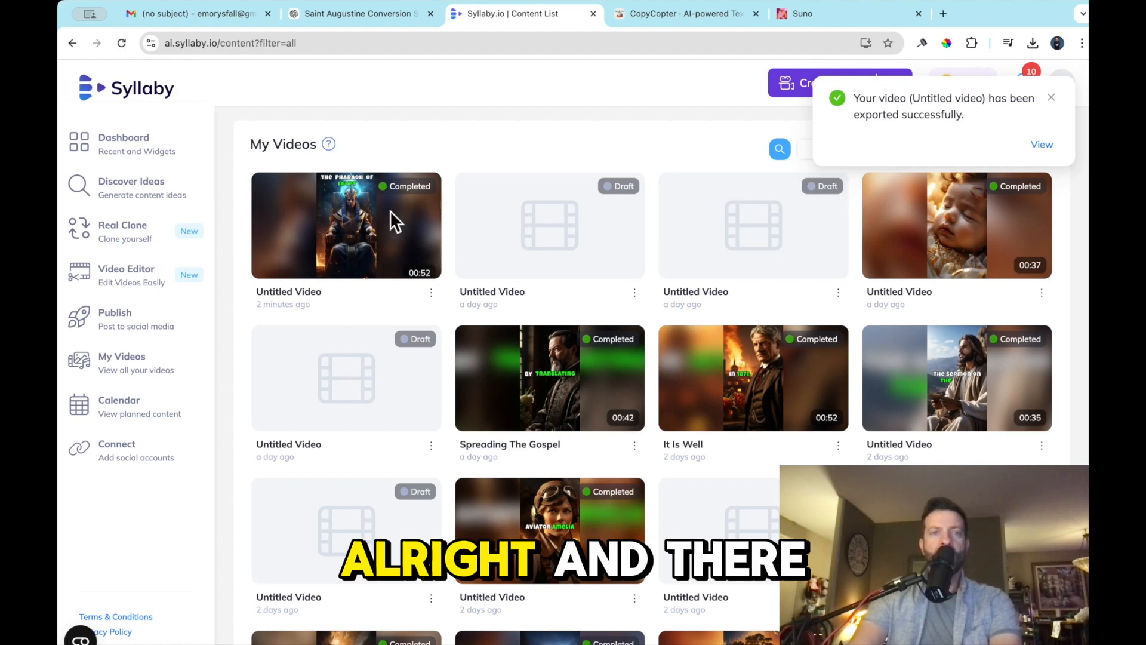
left_click(690, 16)
left_click(531, 13)
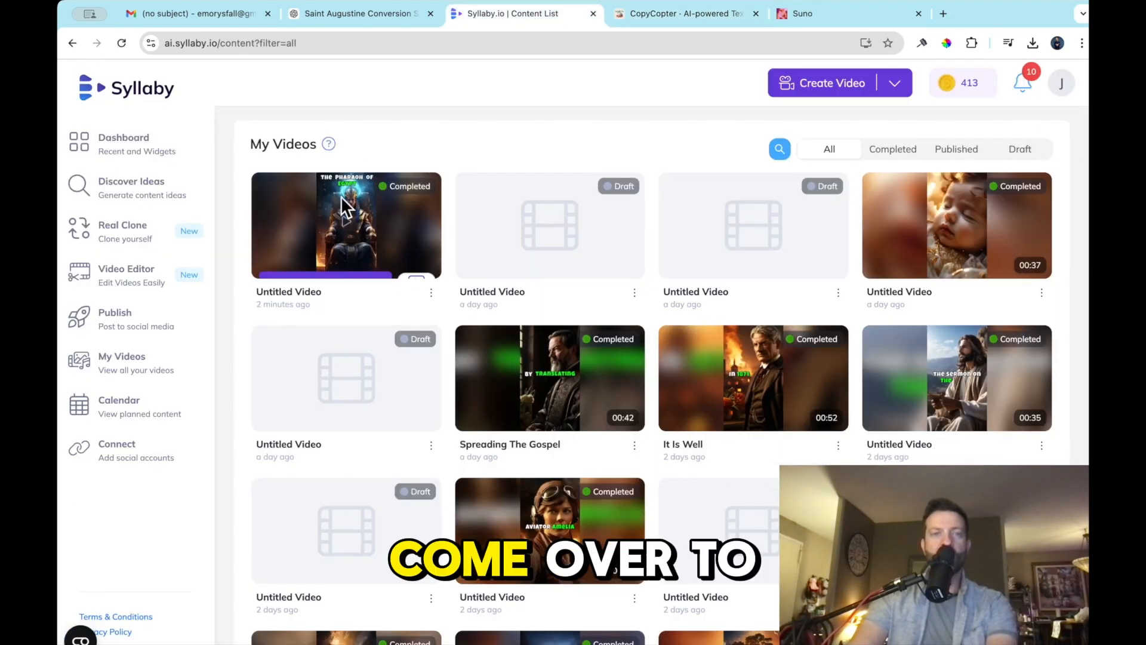
left_click(347, 304)
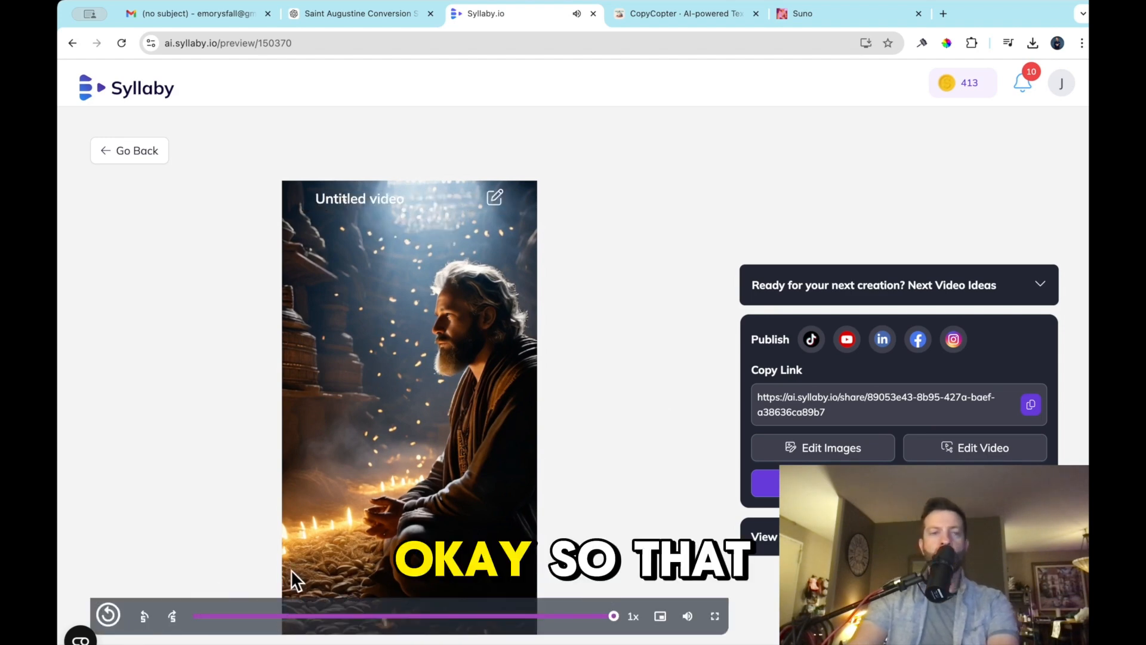
Step: Compare the image quality of the Syllaby video with the vertical Pilgrim's Progress preview in CopyCopter
left_click(686, 13)
left_click(530, 19)
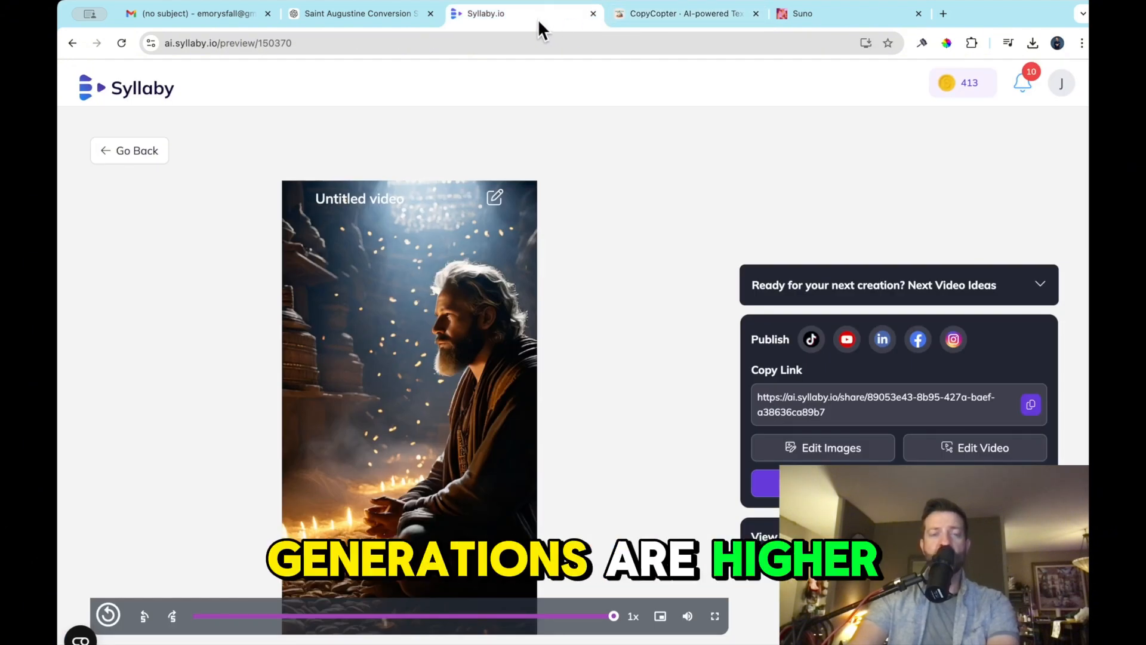
left_click(671, 17)
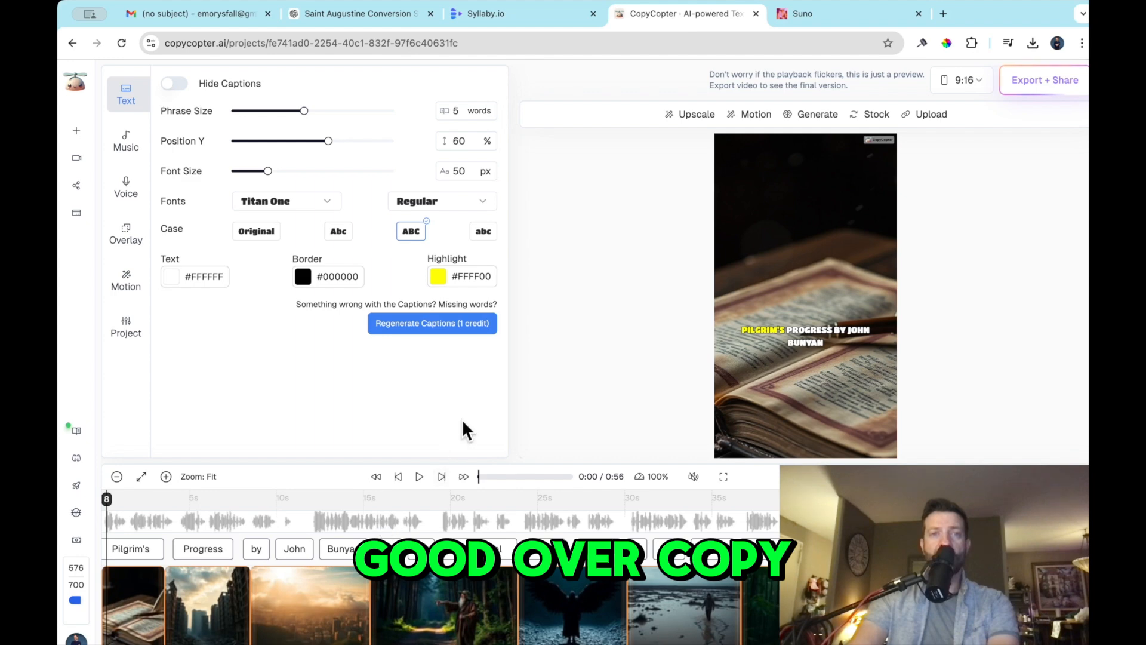
Step: Return to Syllaby, replay the Pharaoh video from the video list and pause it early to examine the caption placement
left_click(531, 14)
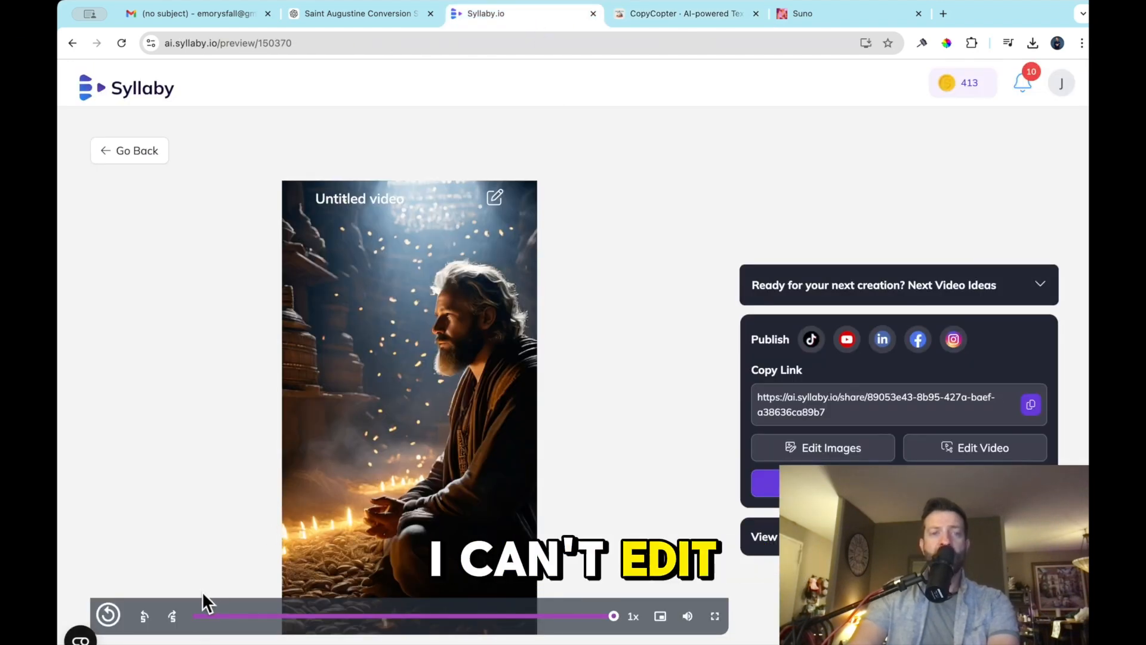
left_click(143, 153)
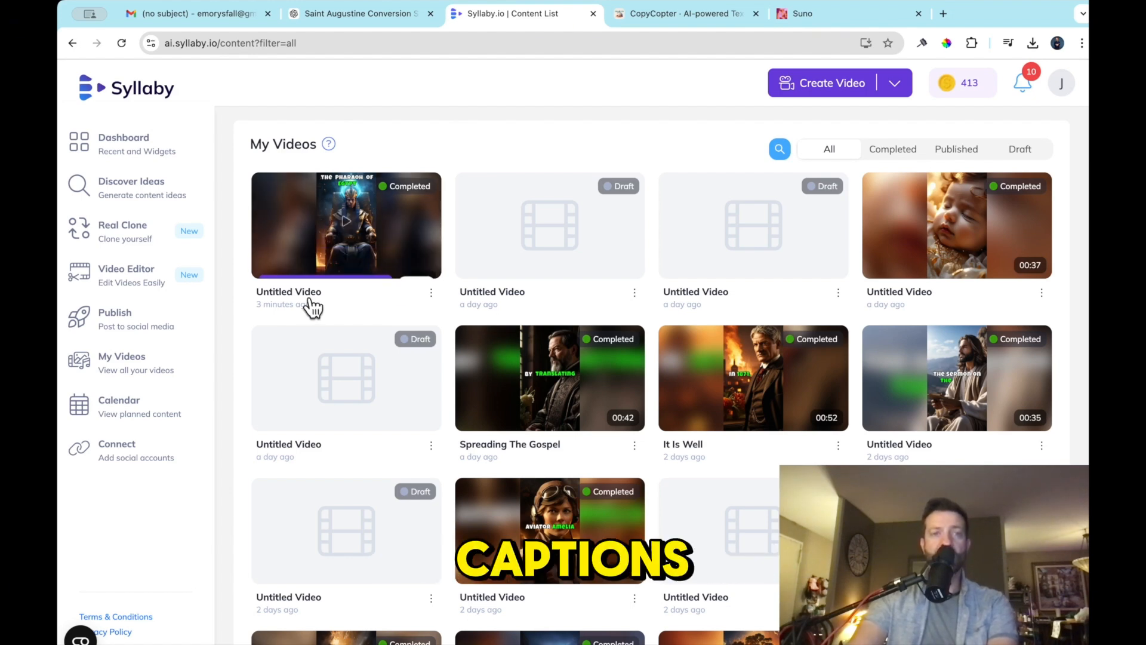
left_click(332, 302)
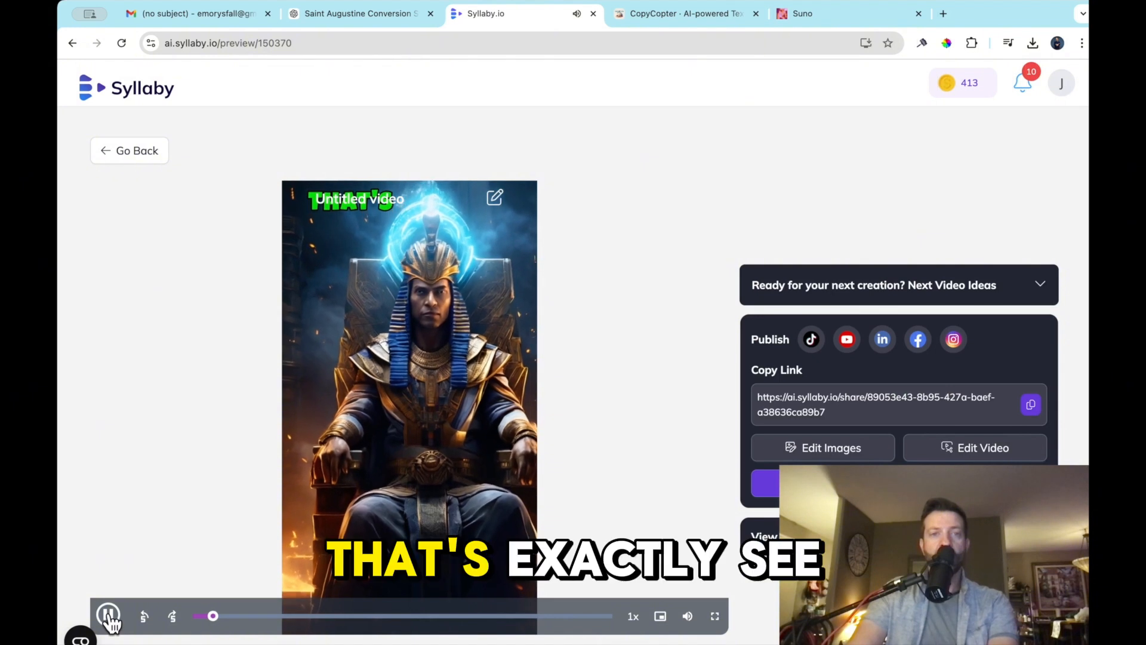
left_click(109, 615)
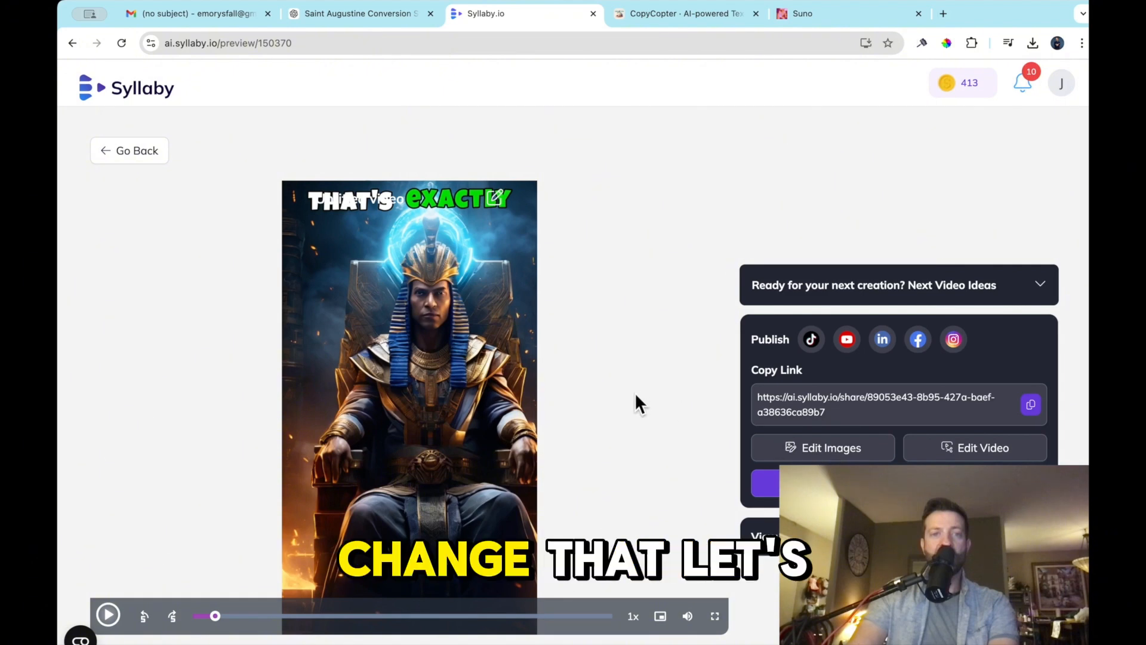
Step: In CopyCopter, set the captions to a phrase size of 2 words, Position Y of 77% and font size of 84 px
left_click(679, 18)
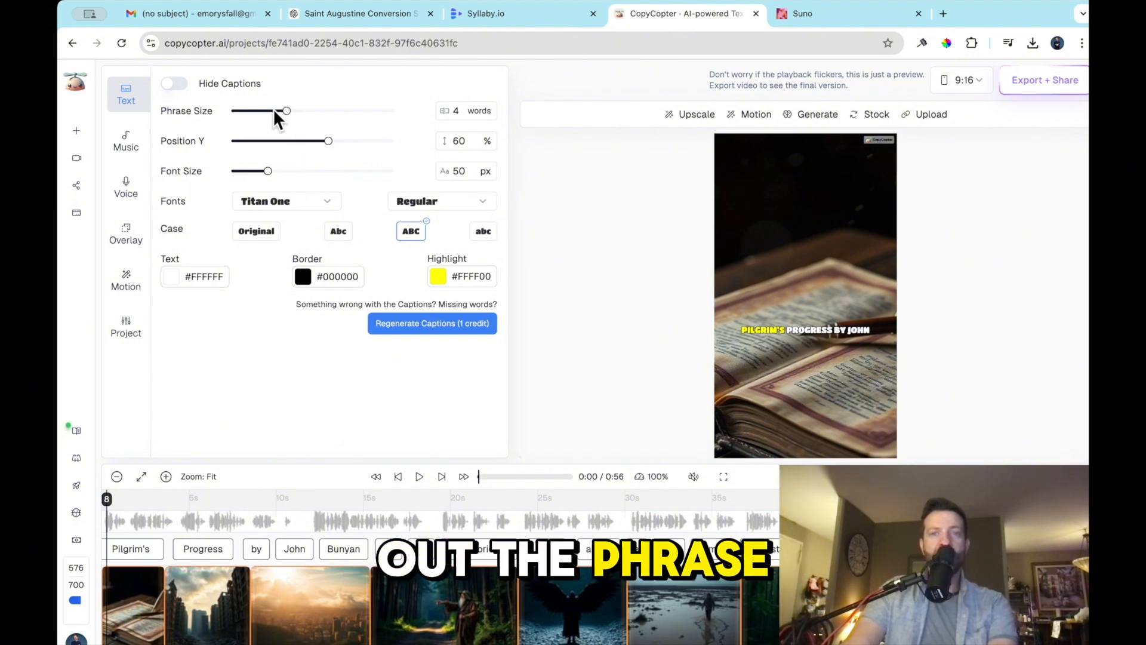
left_click_drag(274, 110, 252, 110)
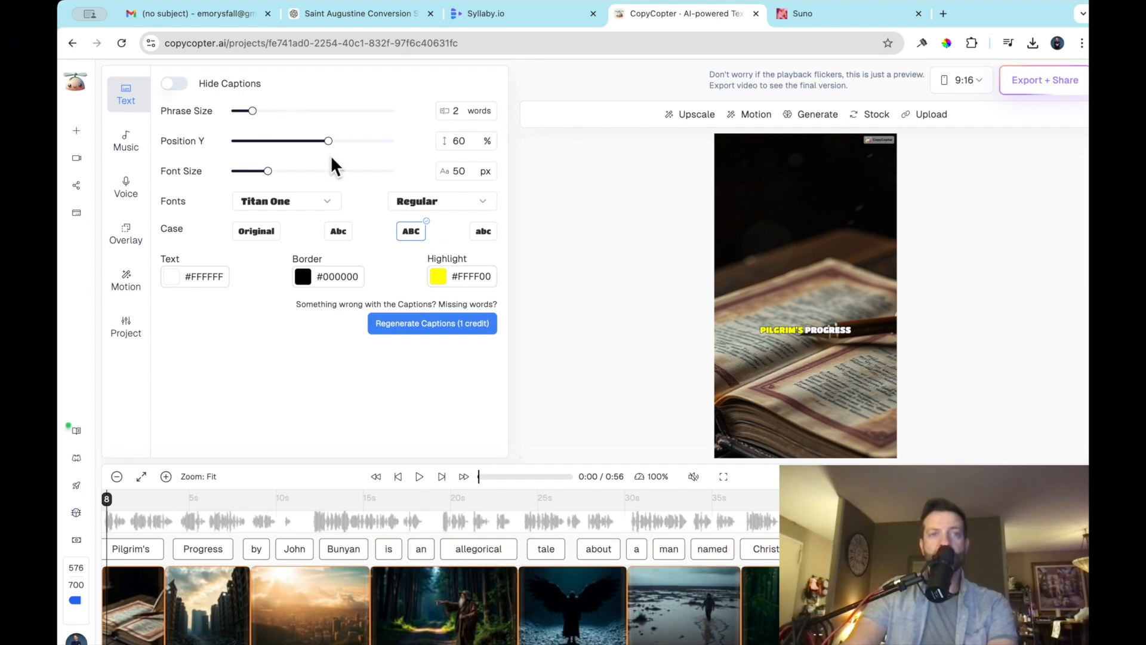
left_click_drag(327, 139, 357, 138)
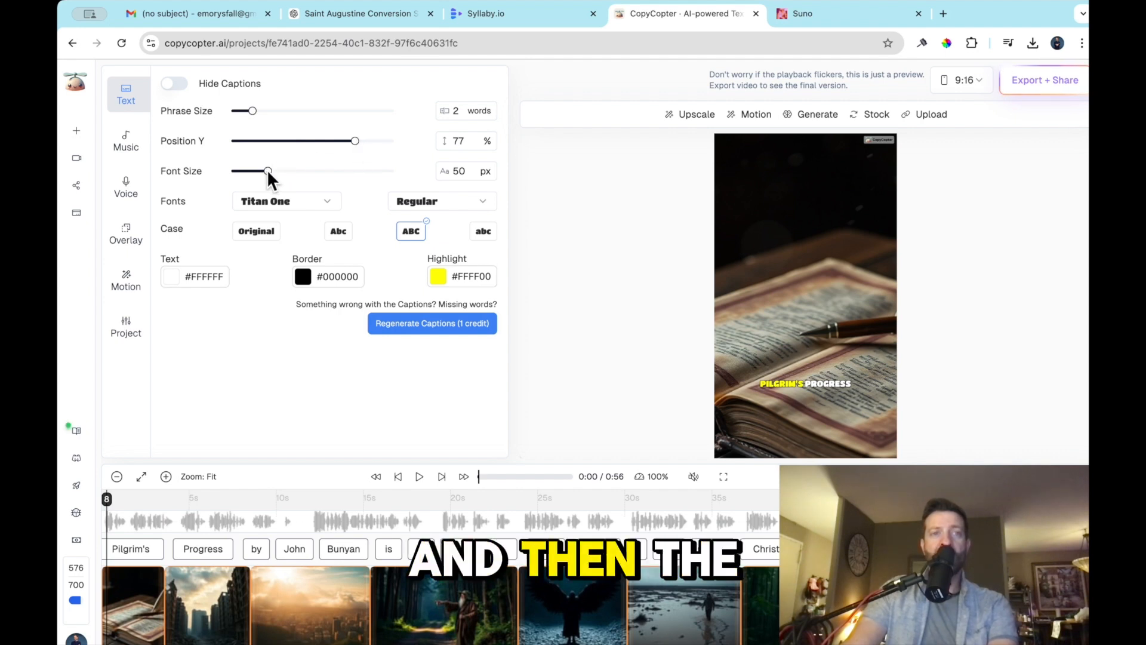
left_click_drag(268, 171, 295, 169)
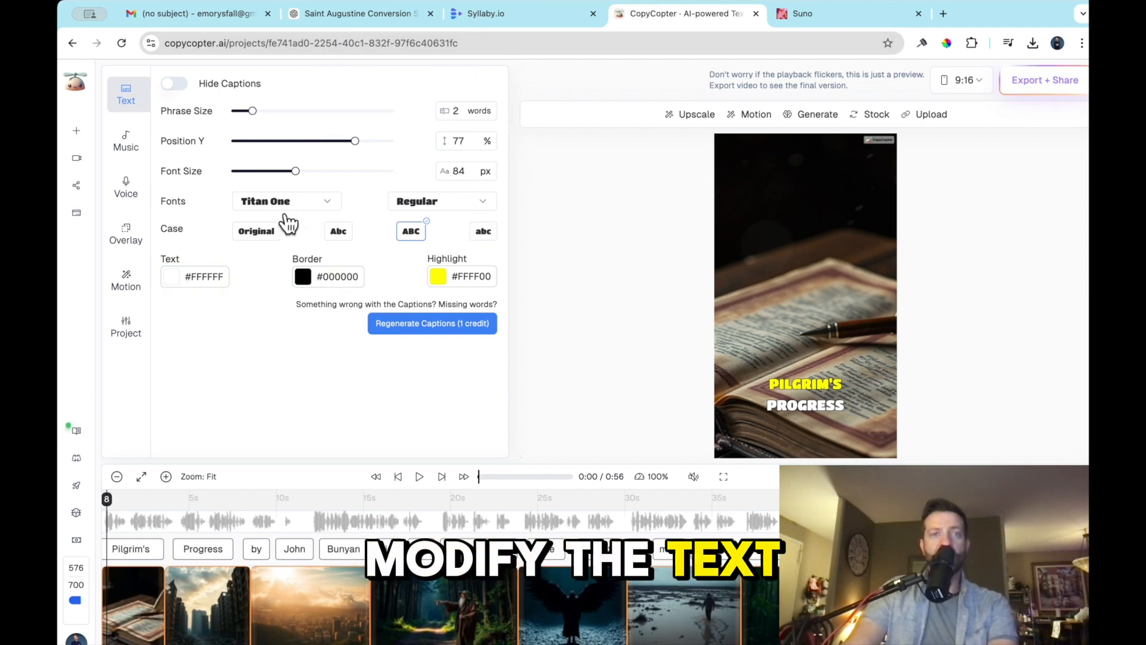
Step: Compare the captions and images of Syllaby's Pharaoh video with those of the CopyCopter project
left_click(535, 18)
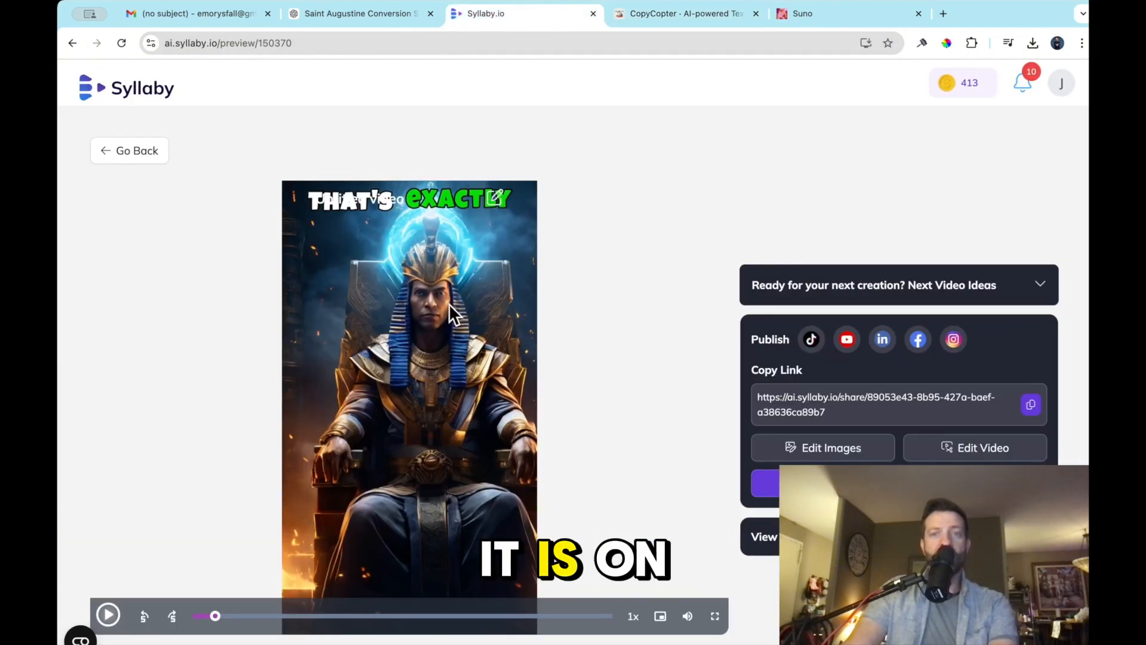
left_click(695, 17)
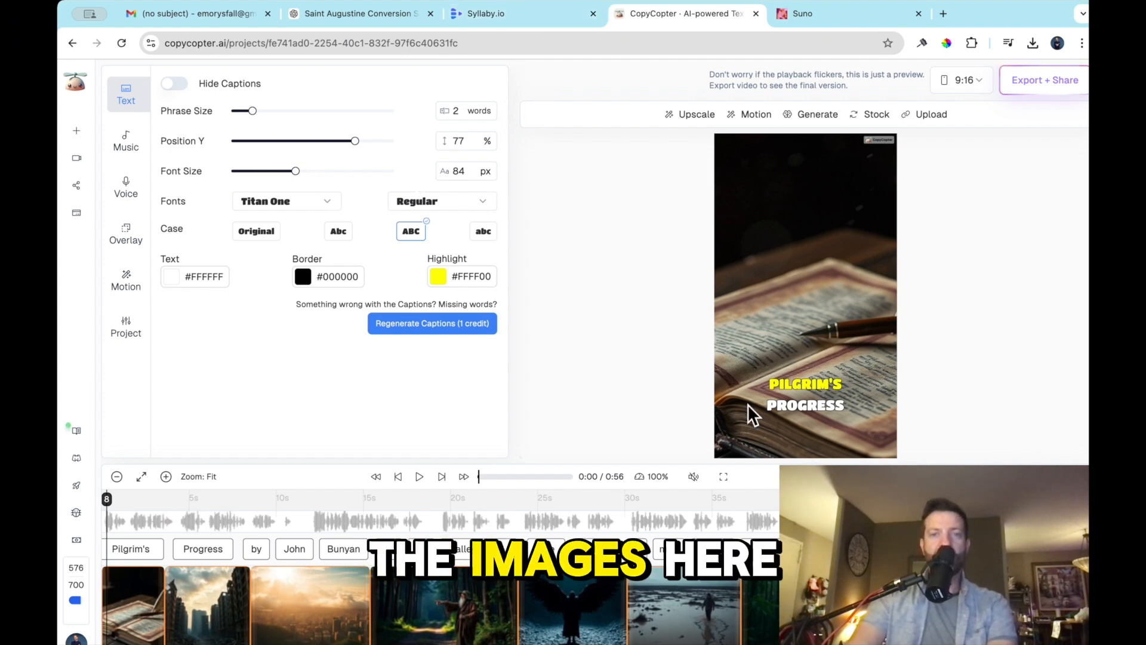
left_click(535, 22)
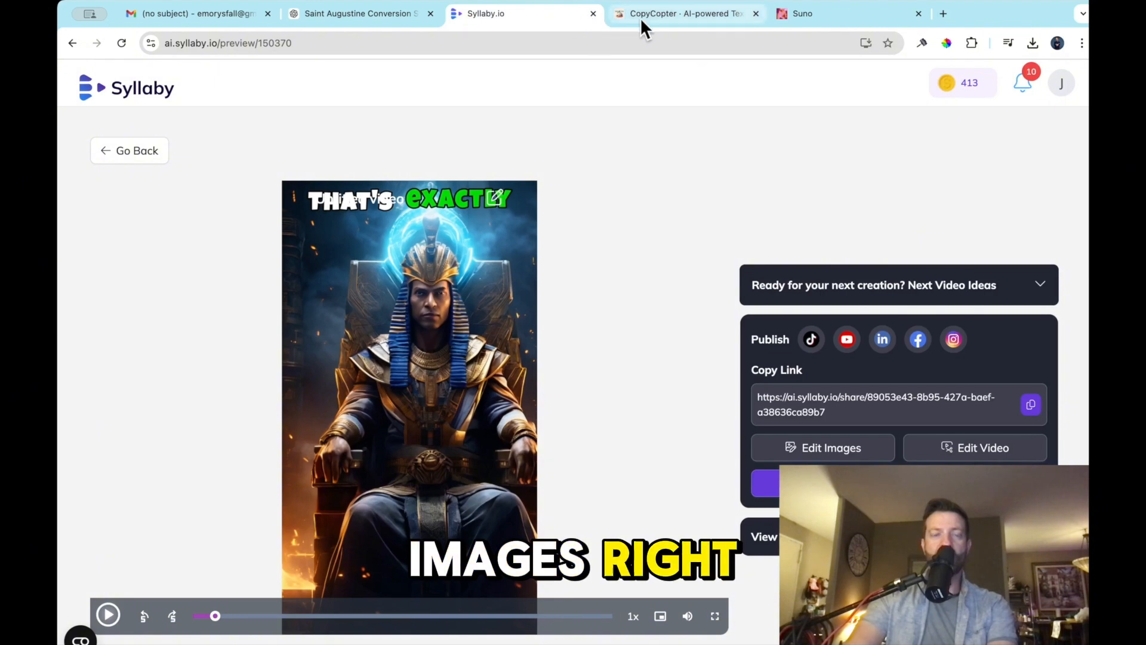
left_click(644, 17)
Step: Switch to Syllaby and open image editing for the Pharaoh video
left_click(504, 13)
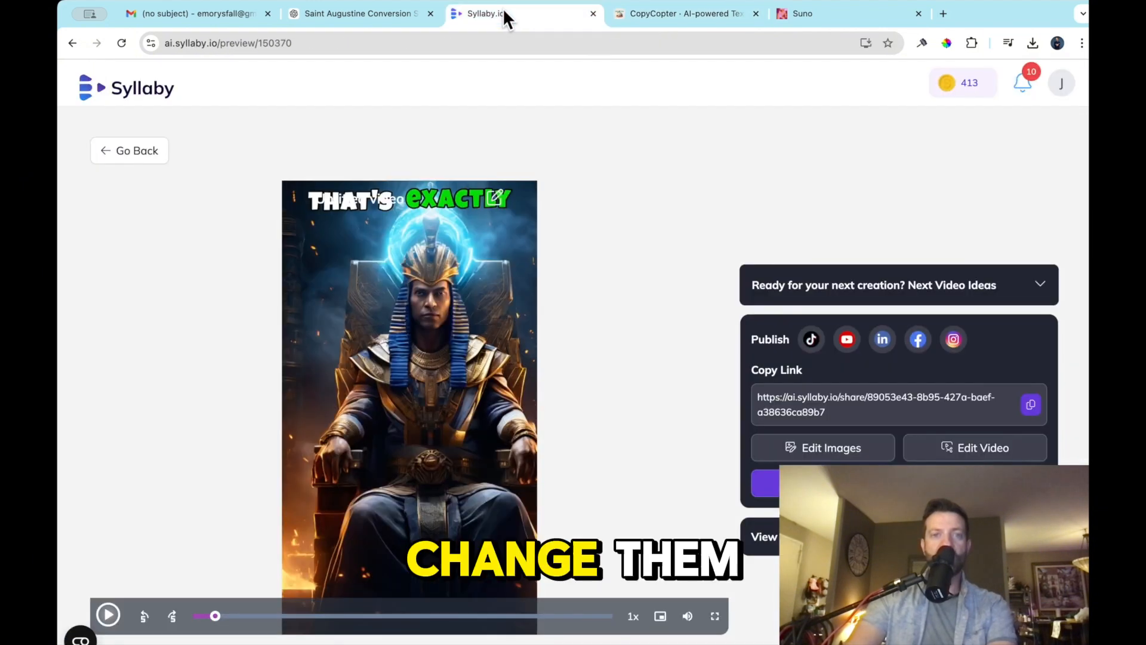
scroll(586, 252, "down", 2)
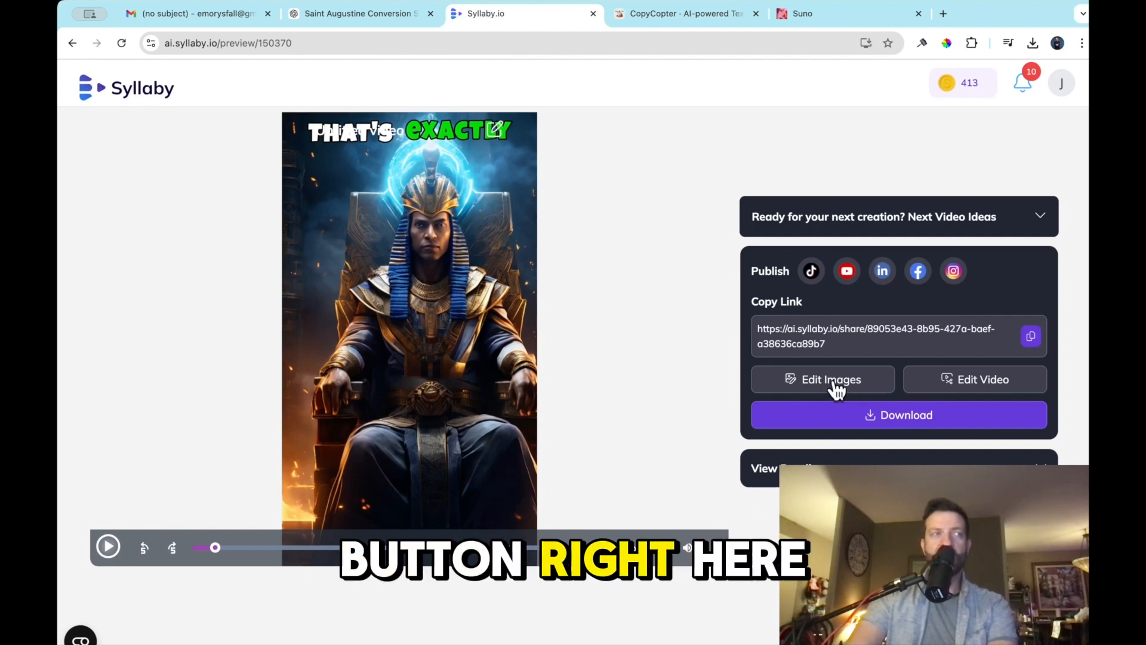
left_click(835, 386)
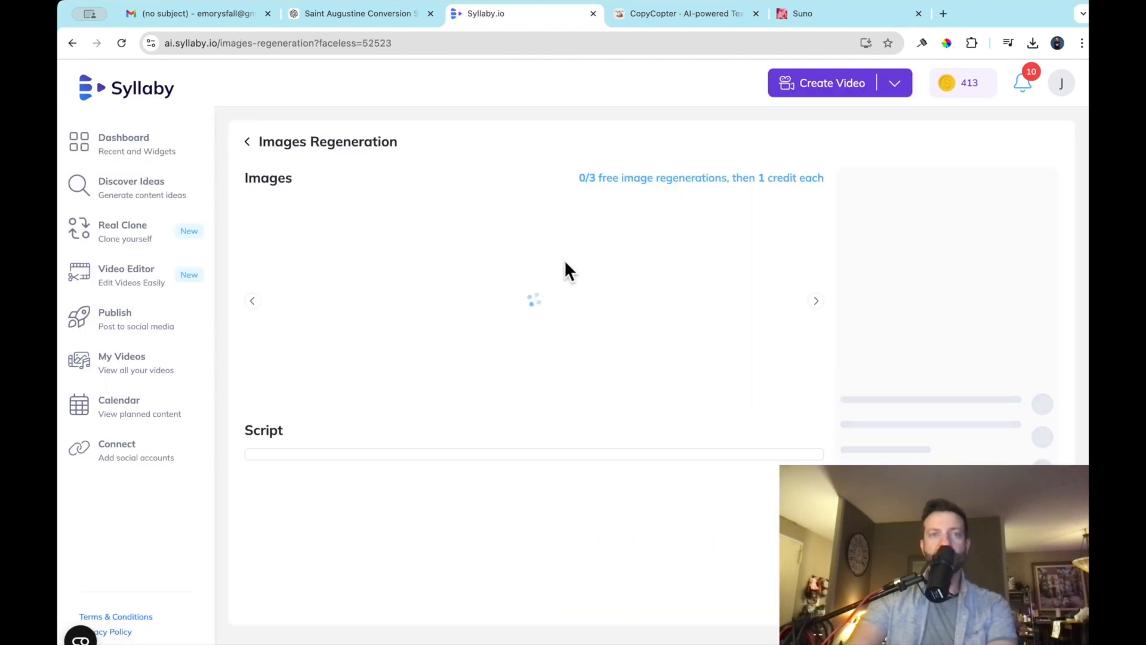
Step: Browse the Pharaoh video's images and open the regeneration prompt of the third image to examine its context text
mouse_move(511, 317)
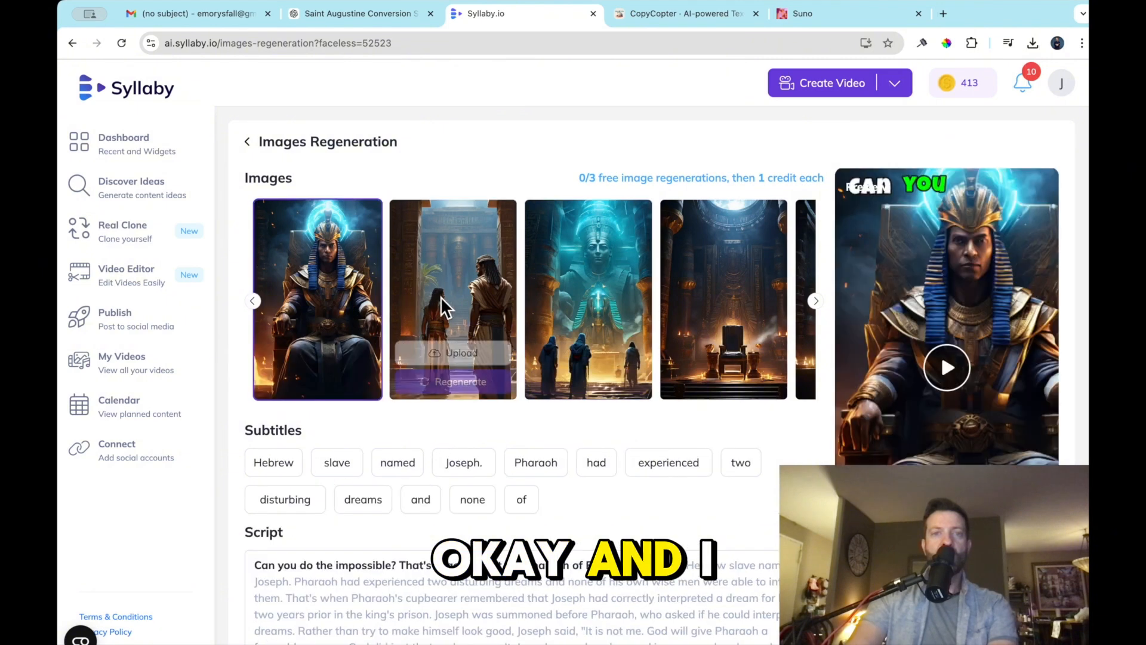
scroll(582, 299, "right", 2)
scroll(595, 278, "right", 3)
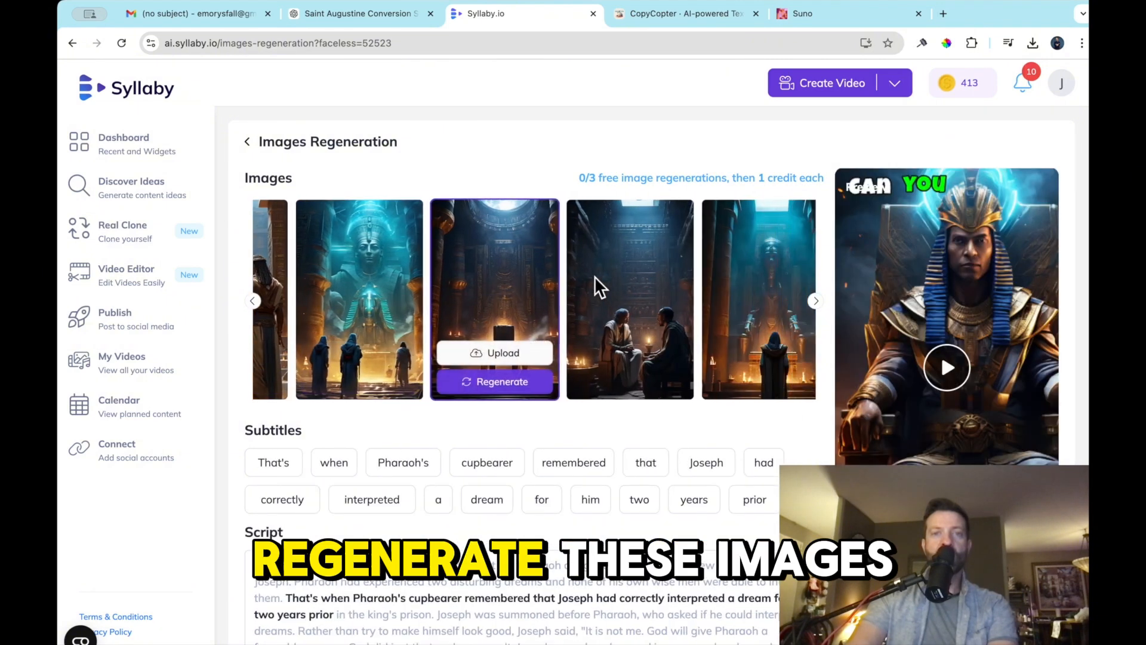
scroll(397, 292, "left", 3)
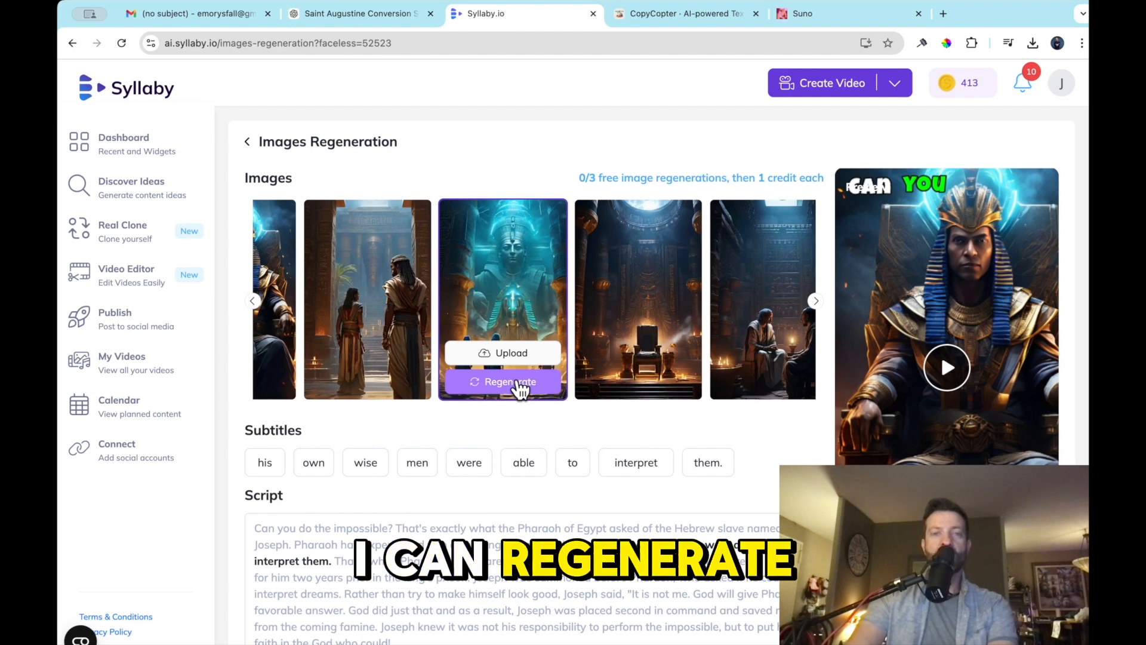
left_click(514, 382)
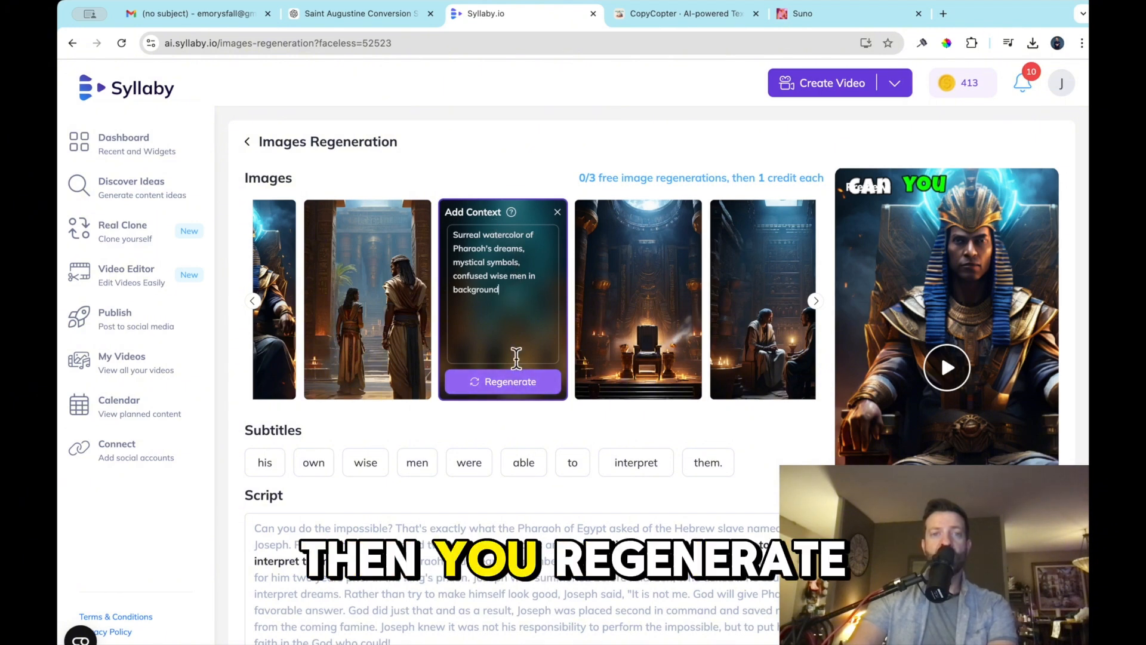
scroll(514, 365, "down", 1)
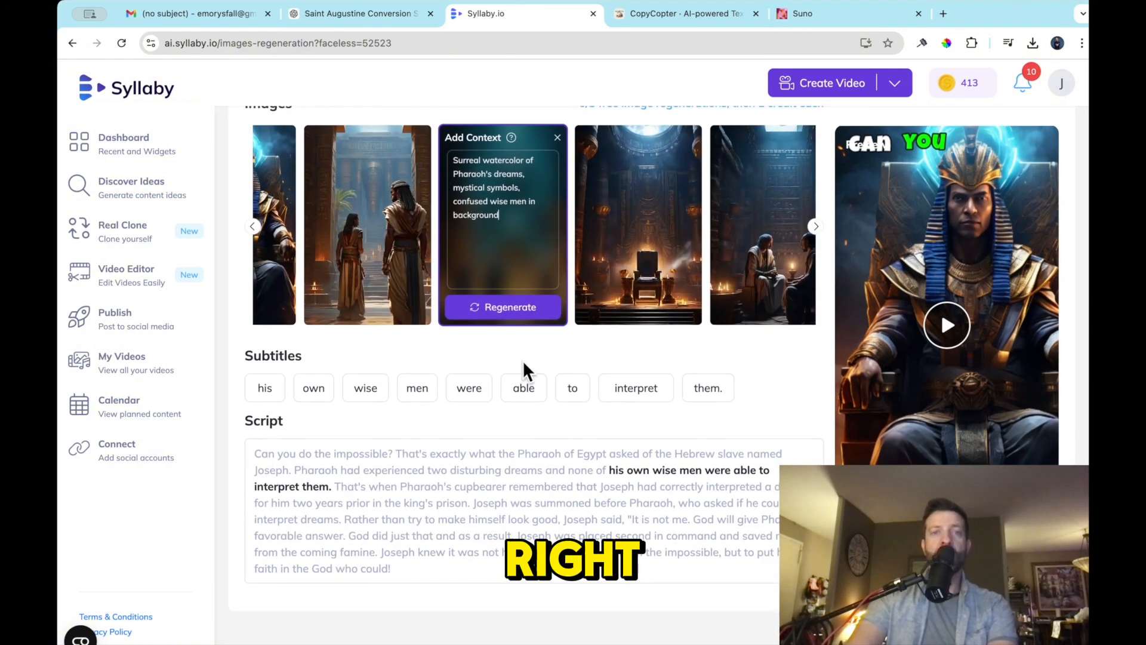
scroll(521, 360, "up", 1)
Step: Compare CopyCopter's caption and image timeline with the image, subtitle and script layout of Syllaby's image regeneration page
left_click(680, 15)
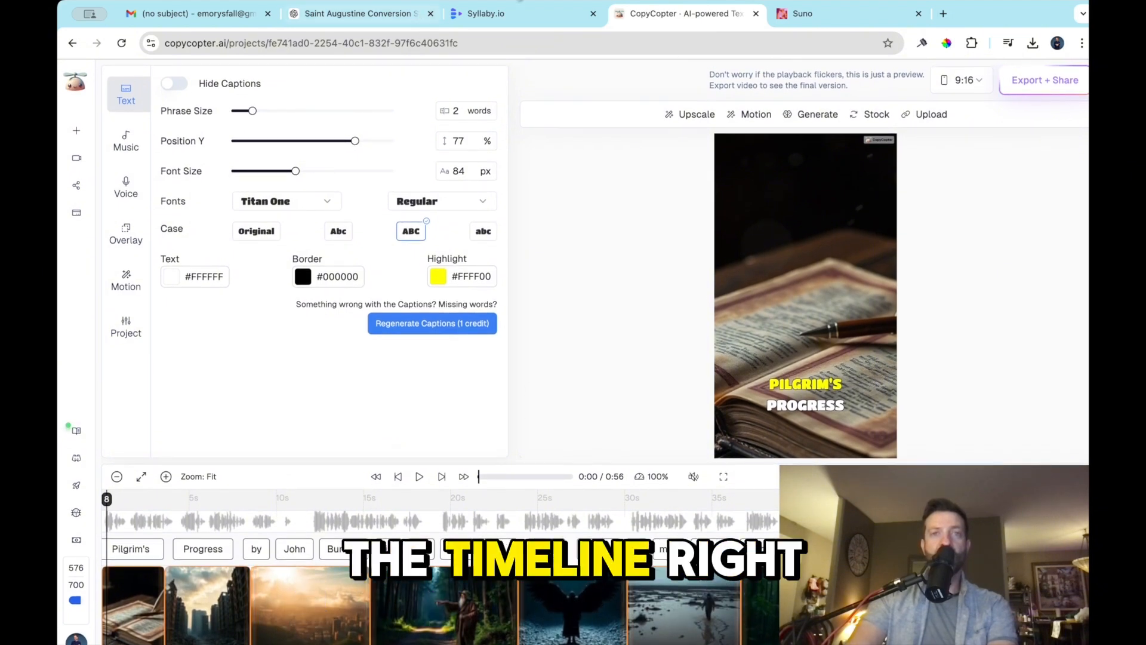
left_click(482, 13)
scroll(668, 408, "down", 2)
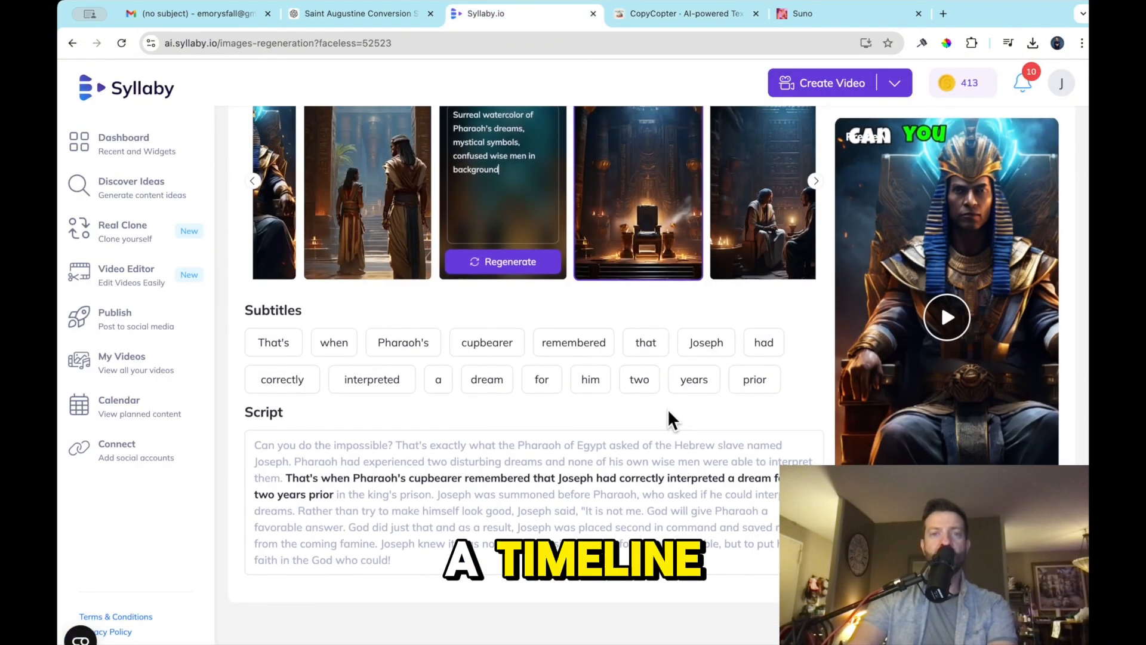
scroll(667, 408, "up", 2)
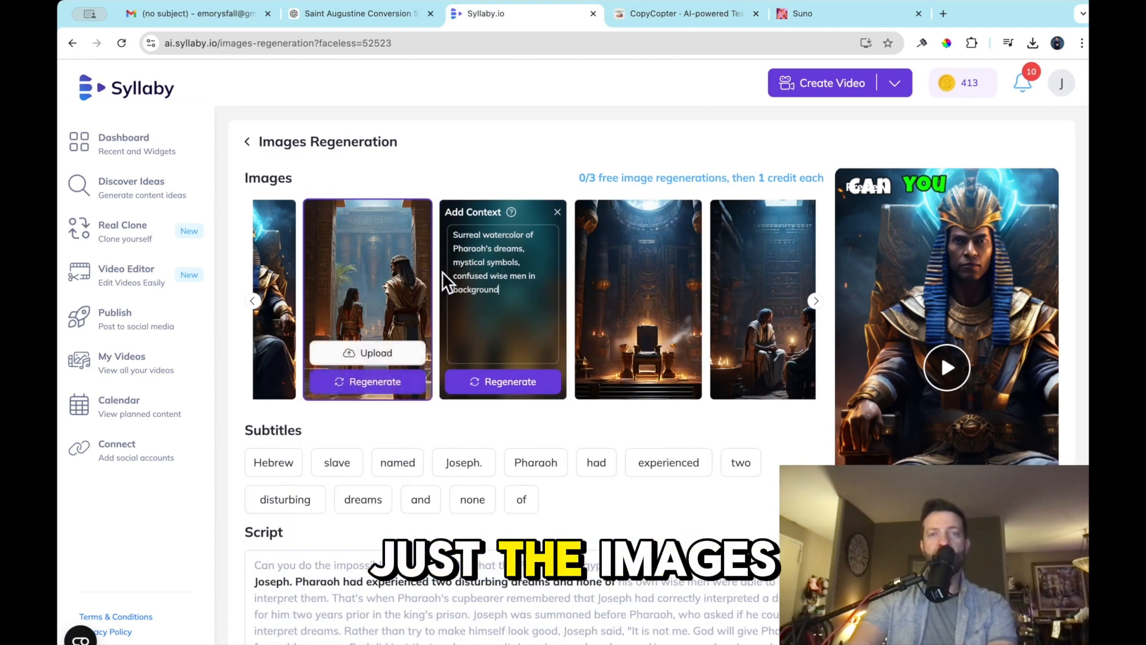
left_click(661, 22)
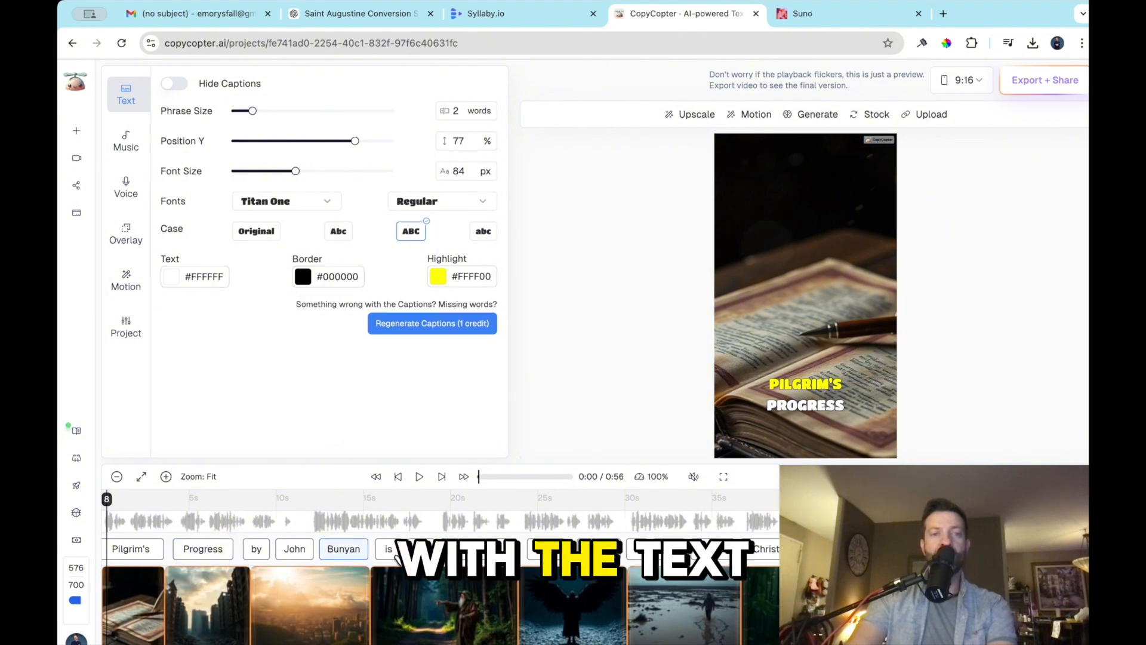
mouse_move(310, 603)
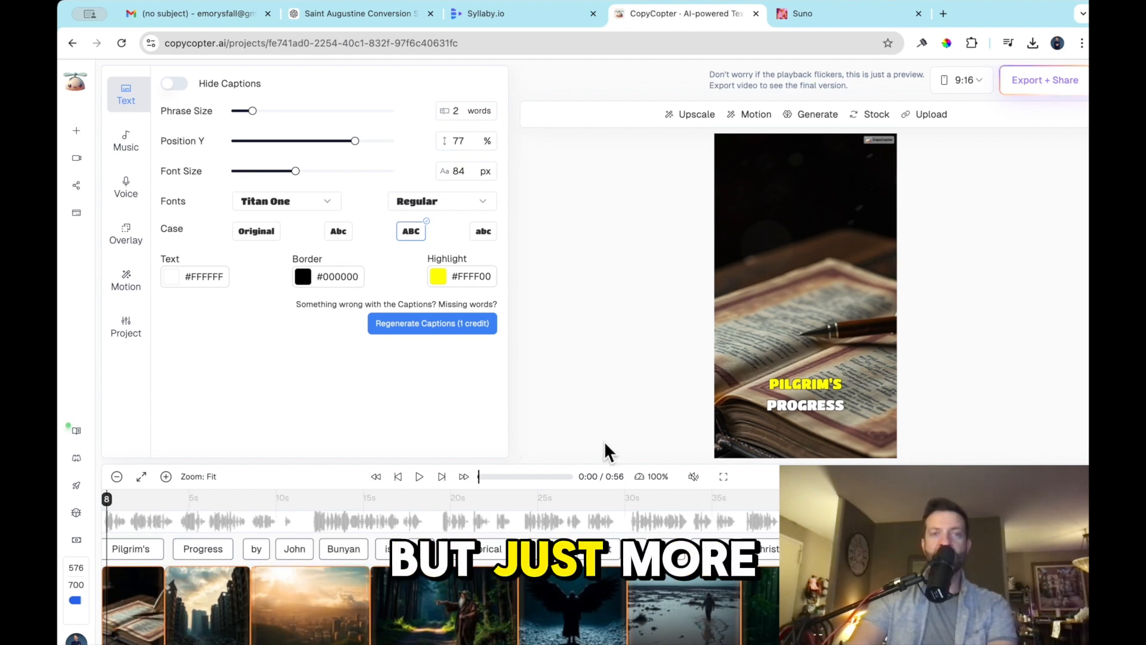
Step: Examine the AI prompt and model options for the forest path image in CopyCopter and leave the image editor
mouse_move(246, 602)
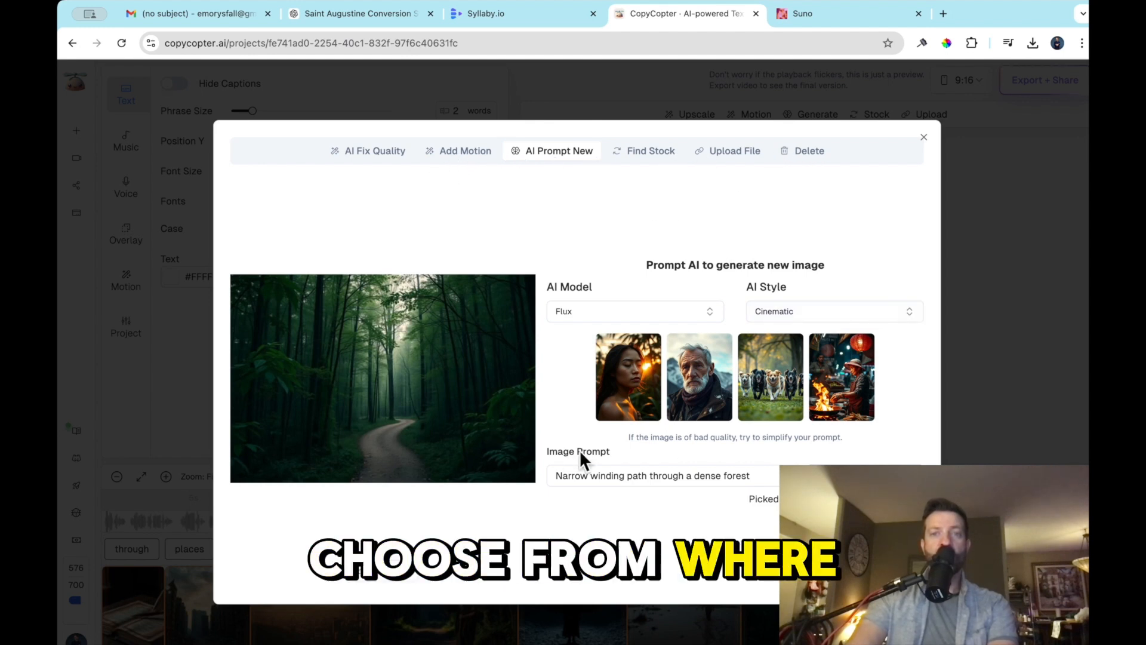
left_click(680, 317)
left_click(761, 157)
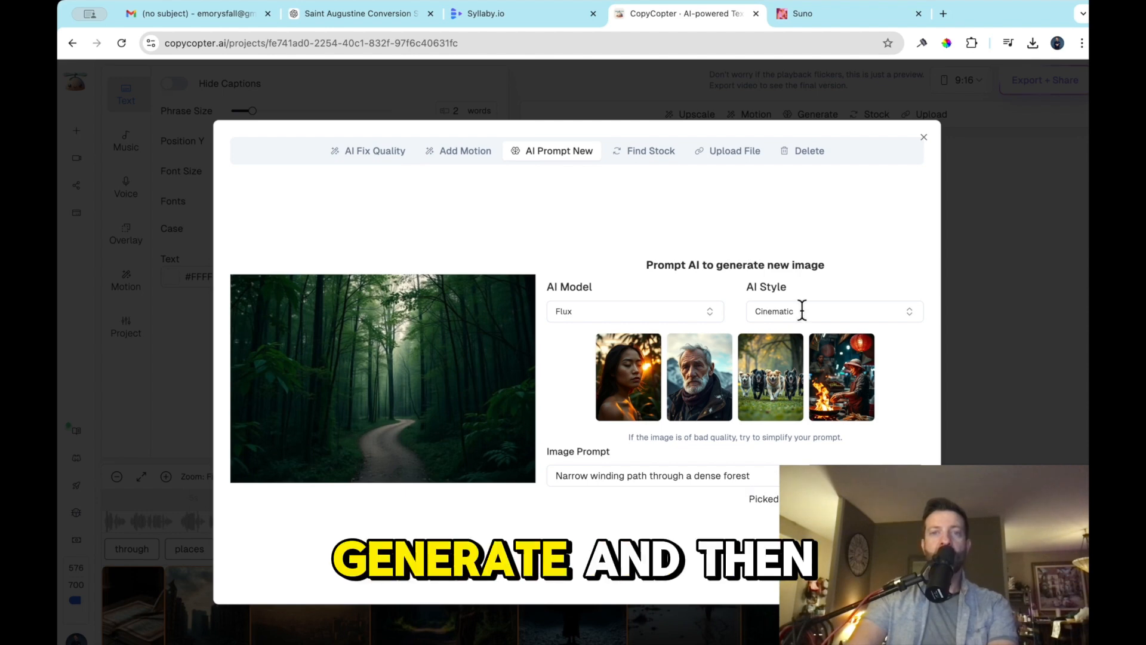
left_click(925, 143)
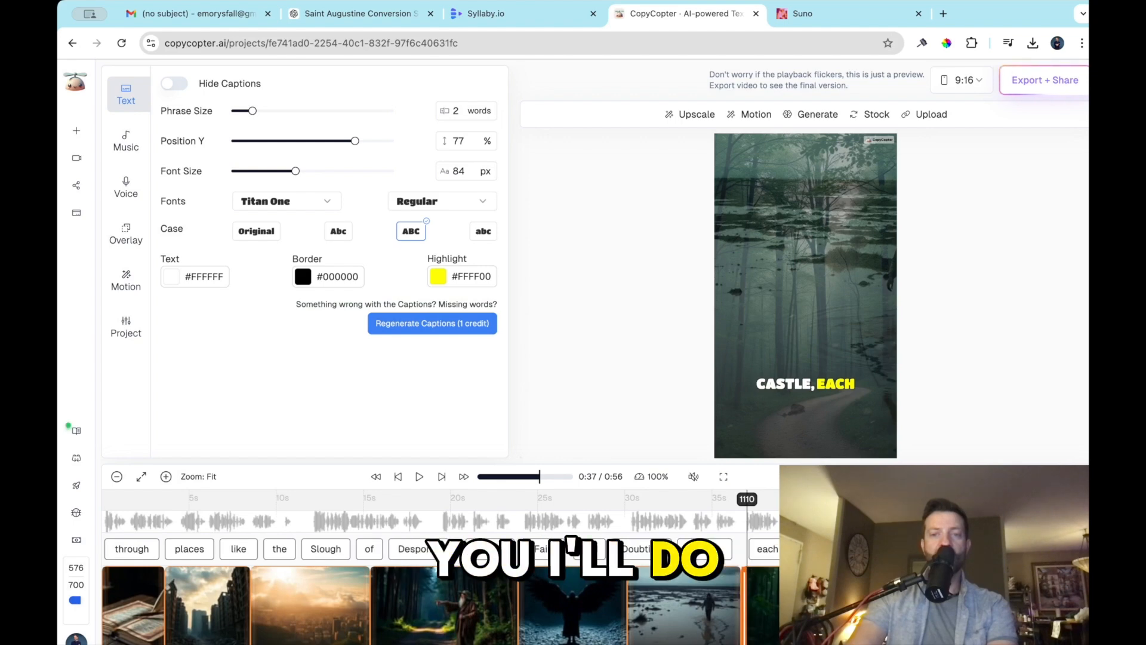
Step: Regenerate the forest path image with the Flux model in Digital Art style and replace the original with the new image
left_click(800, 604)
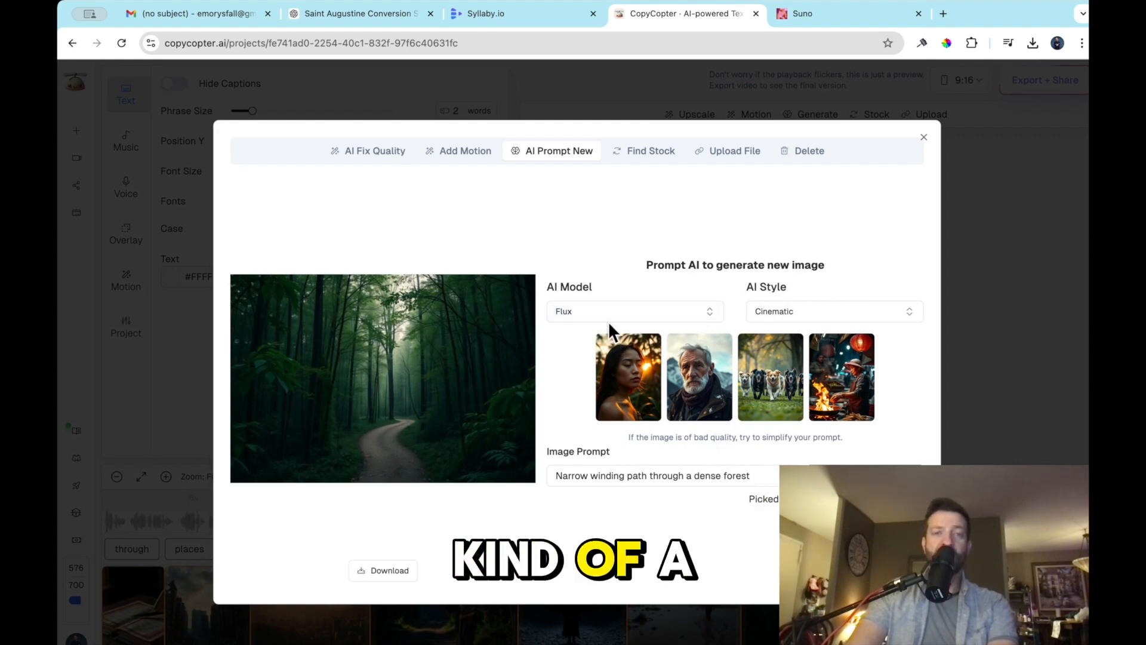
left_click(710, 316)
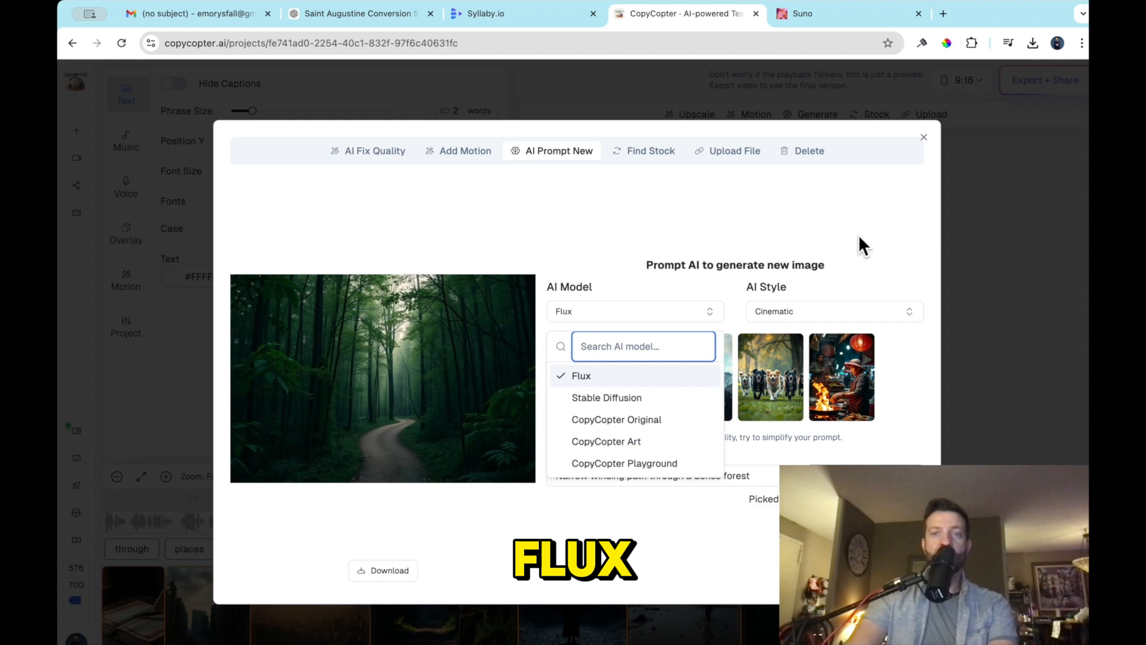
left_click(877, 319)
left_click(898, 321)
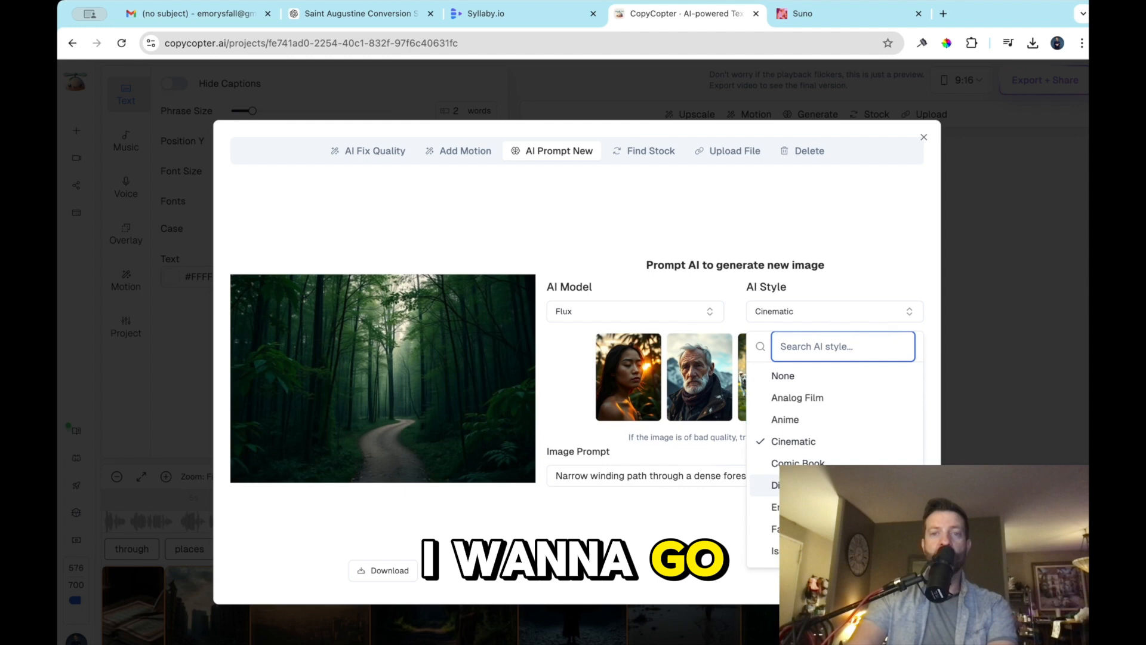
left_click(841, 485)
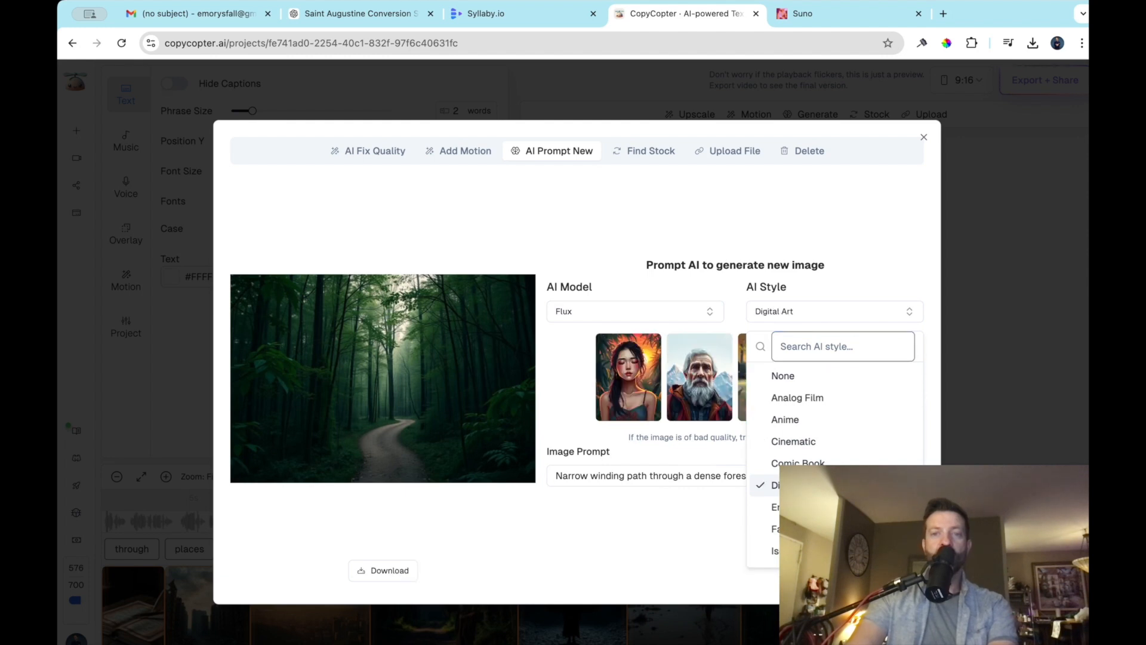
left_click(865, 239)
left_click(876, 570)
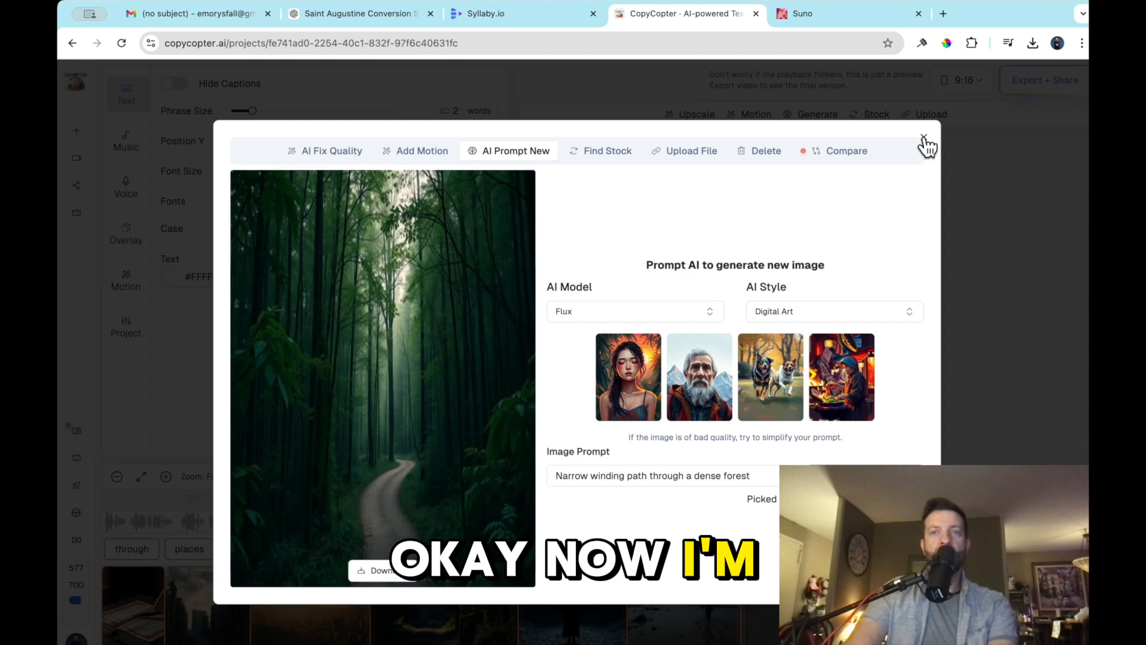
left_click(925, 142)
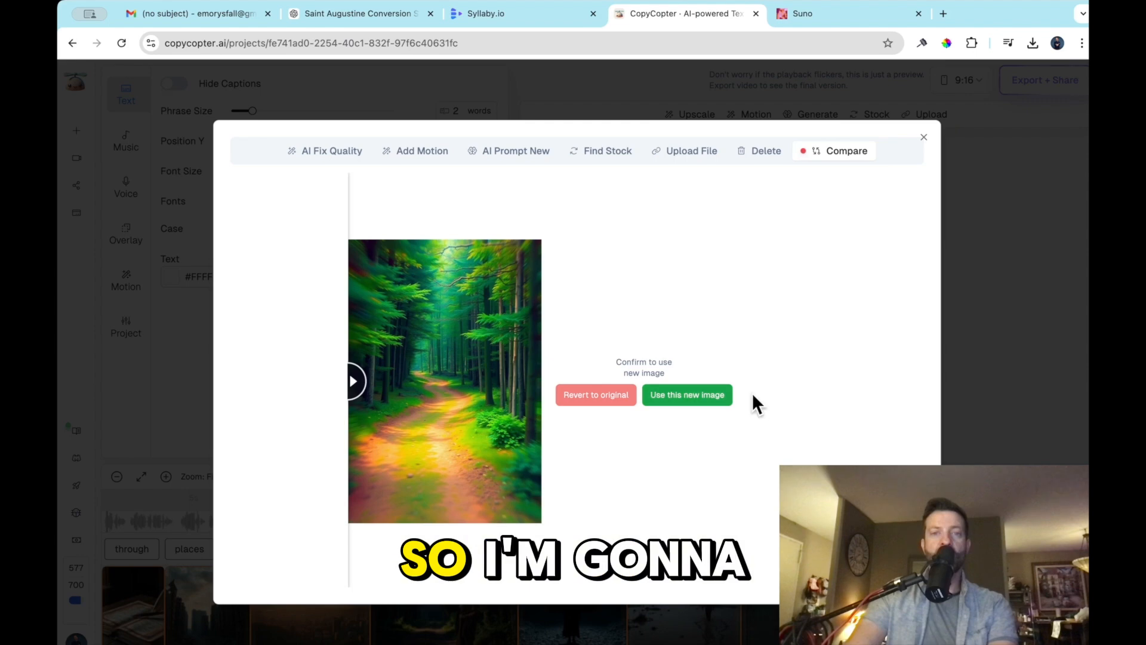
left_click(695, 397)
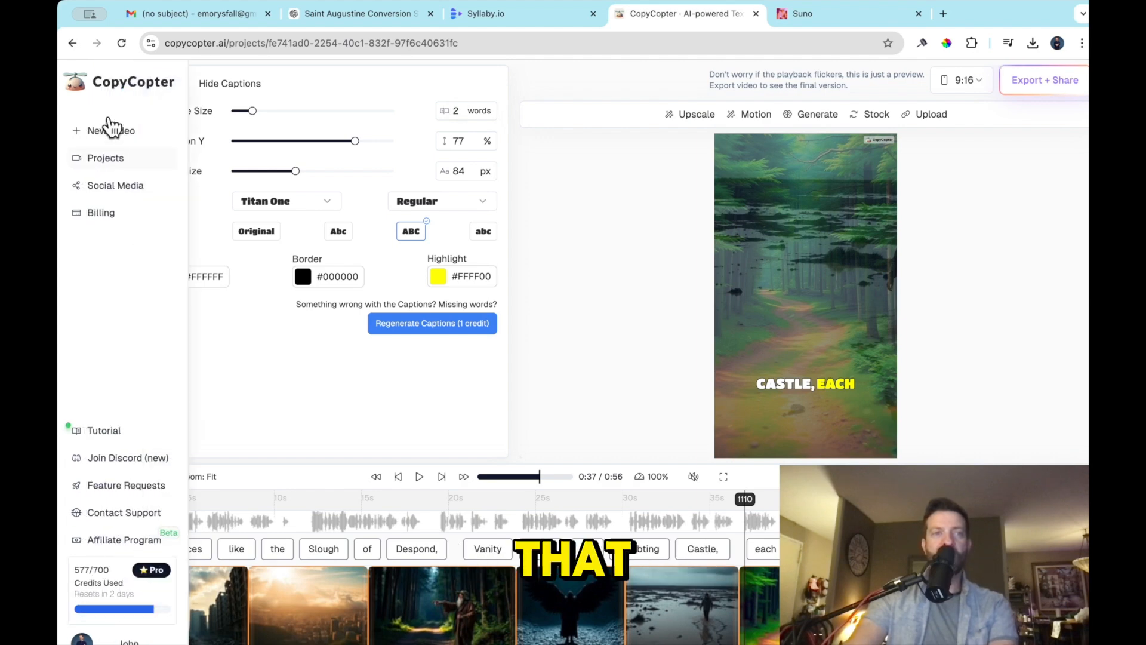
Step: Switch to Syllaby and review the Pharaoh video's images back to the first one
left_click(533, 24)
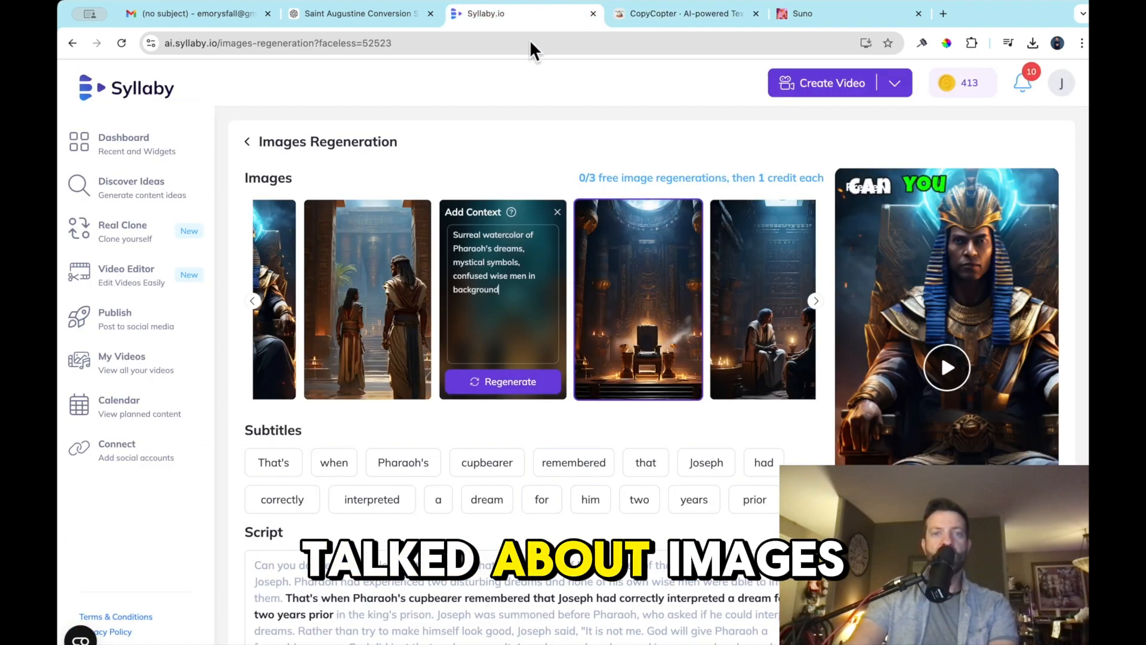
left_click(673, 278)
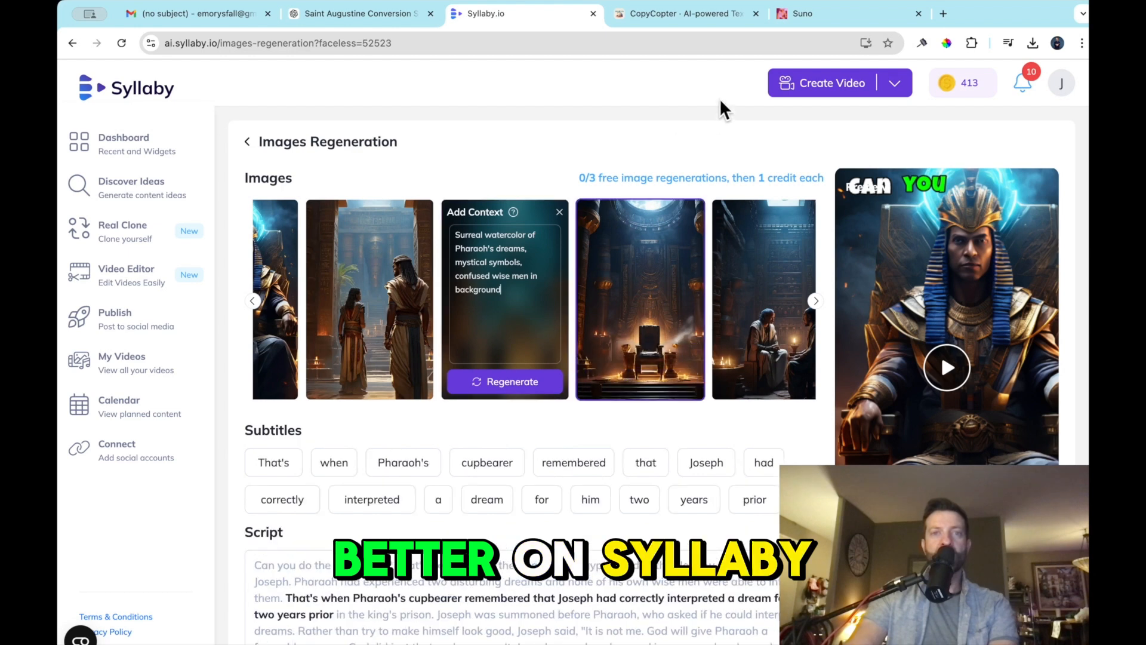
scroll(639, 295, "left", 2)
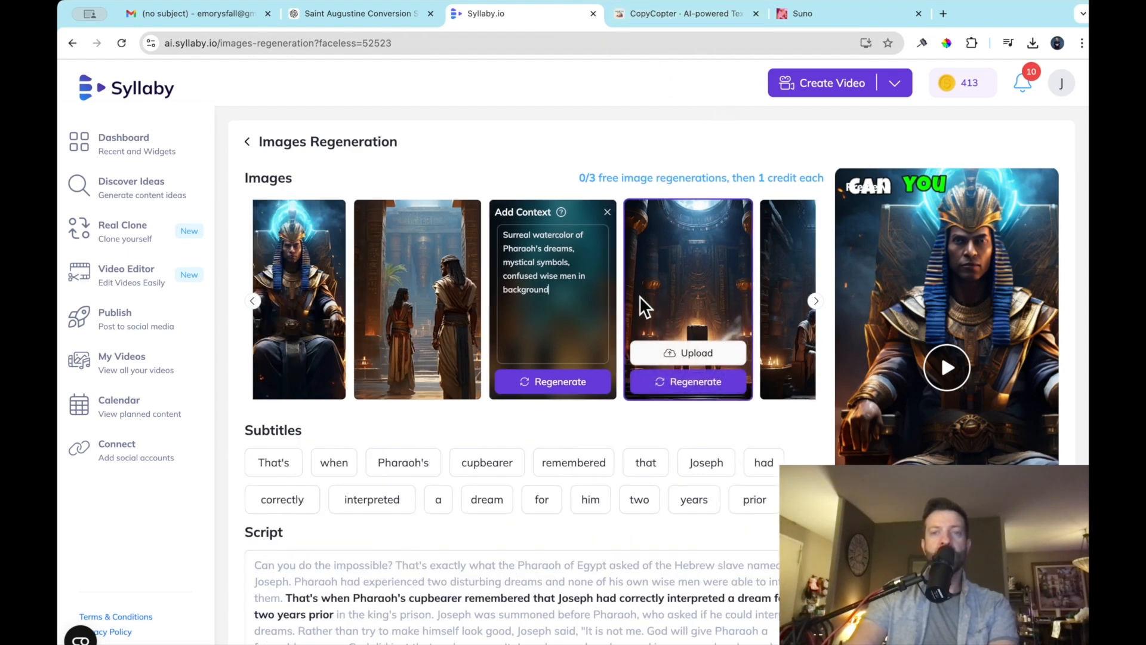
left_click(639, 297)
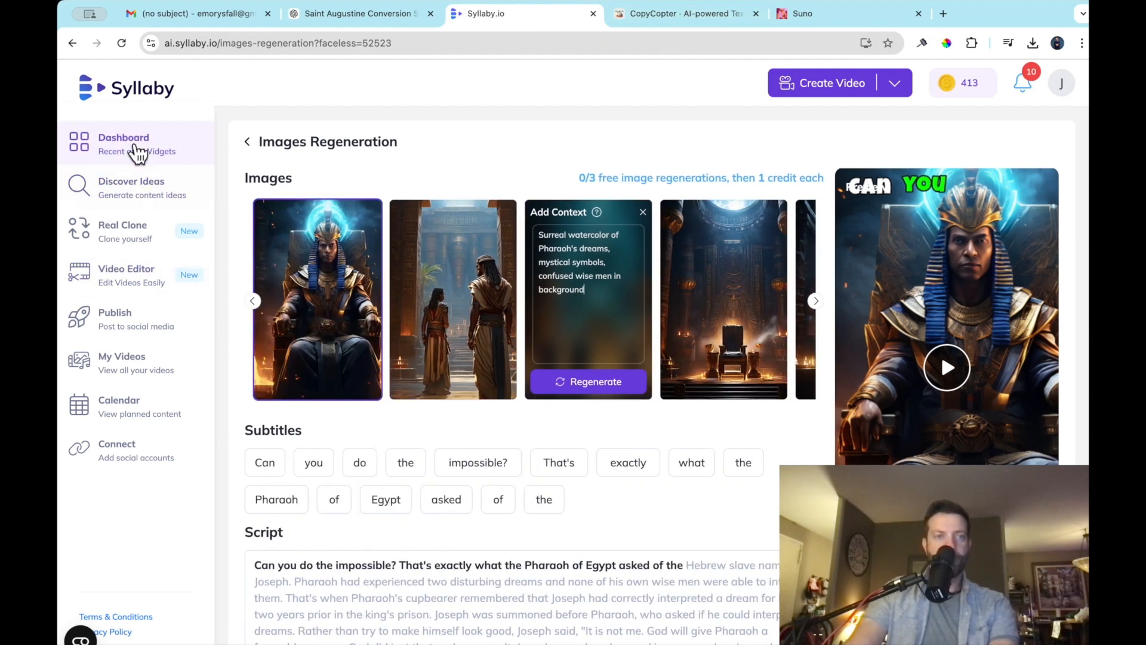
Step: Return to the video list, play and pause the Pharaoh video, and open it in the video editor
left_click(247, 144)
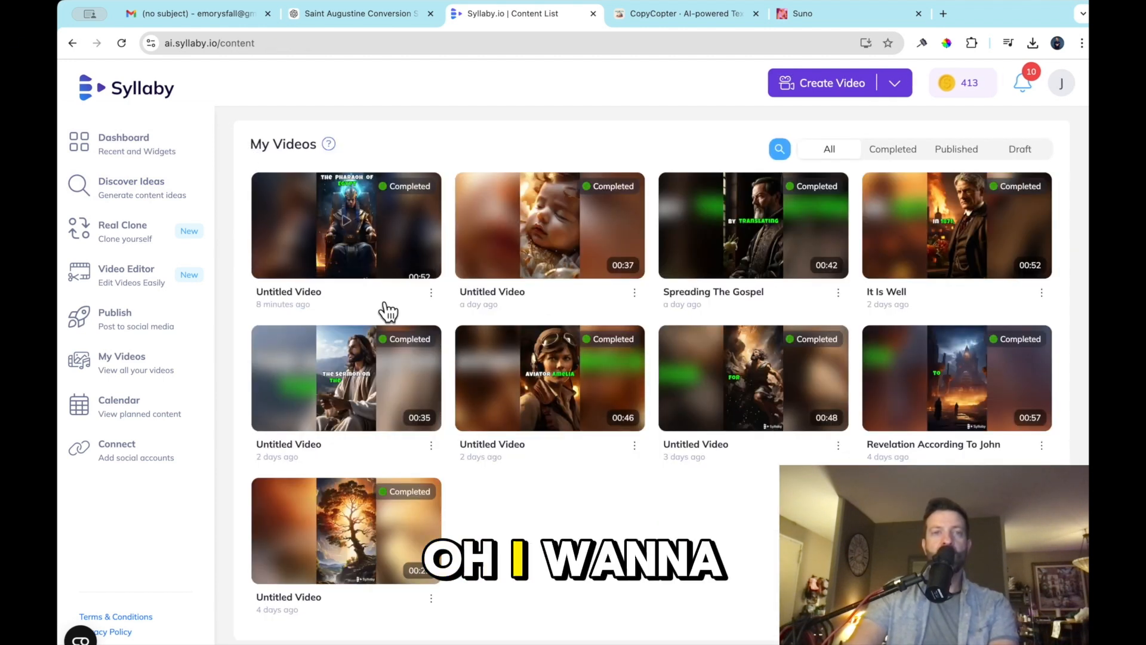
left_click(386, 299)
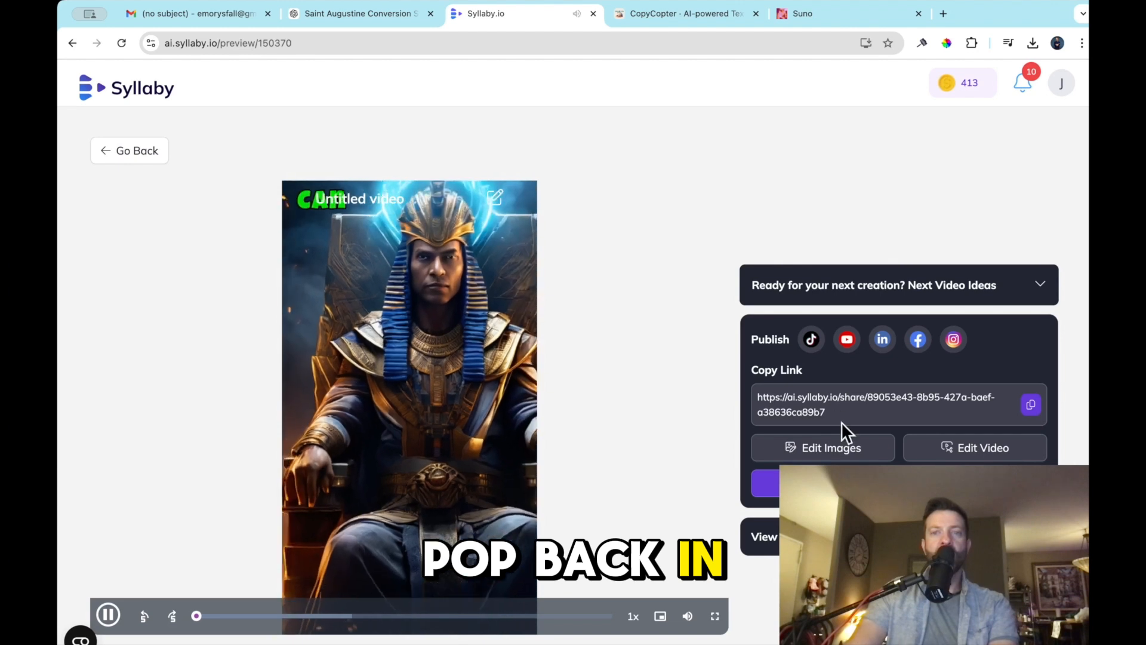
left_click(109, 616)
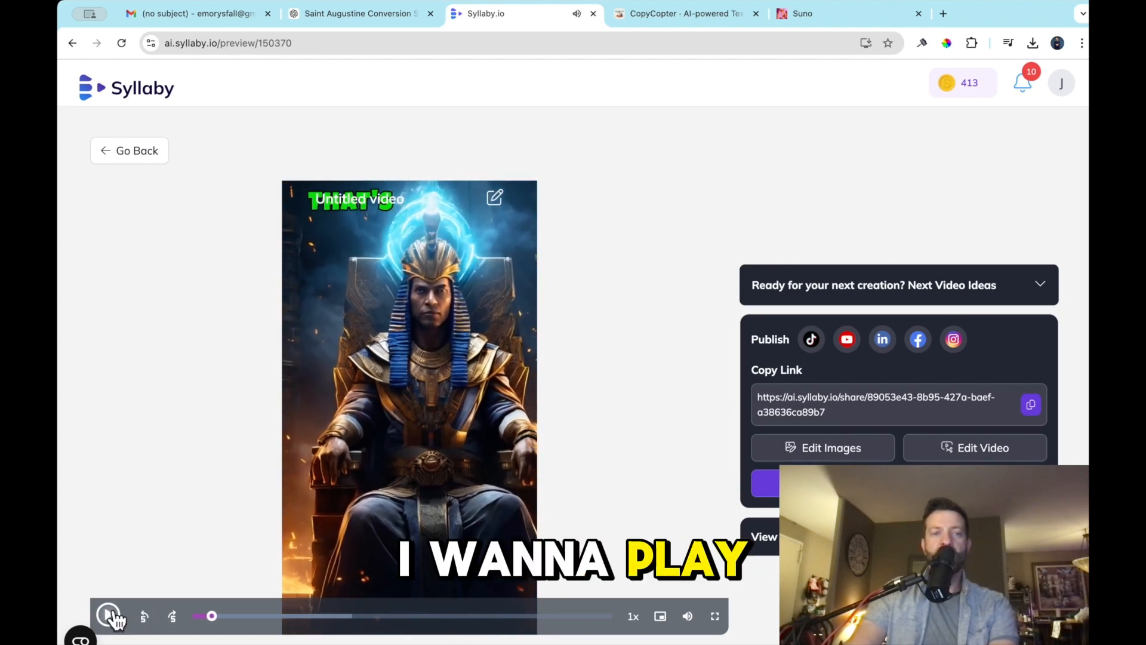
left_click(968, 450)
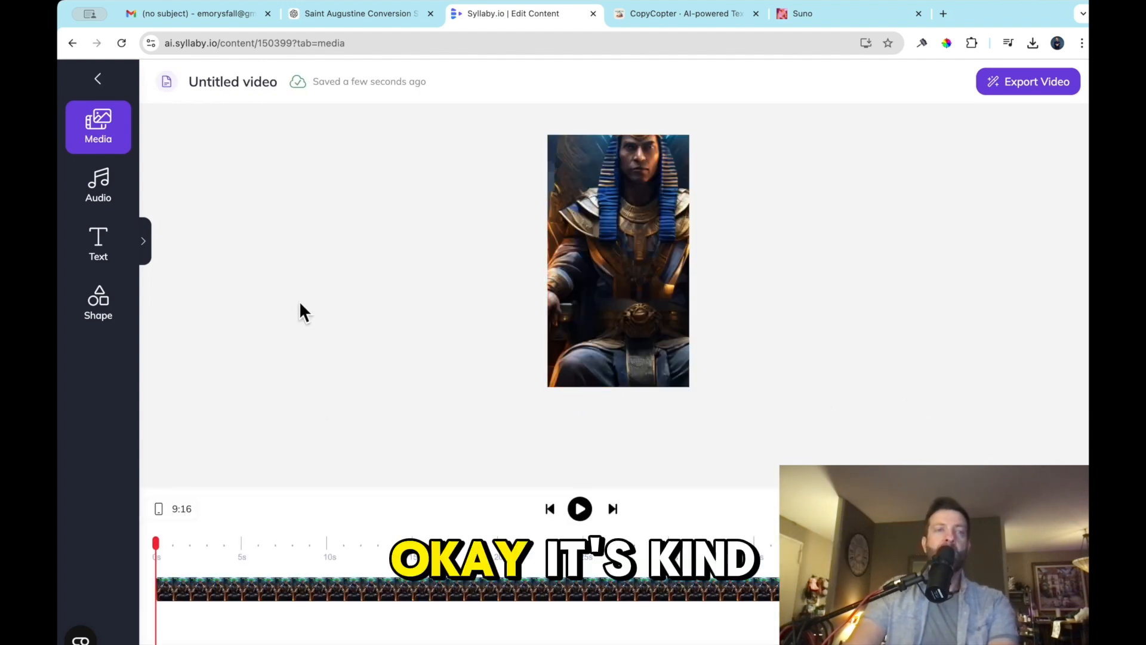
Step: Add the bookshelf stock image over the Pharaoh video and move it slightly lower in the frame
left_click(105, 140)
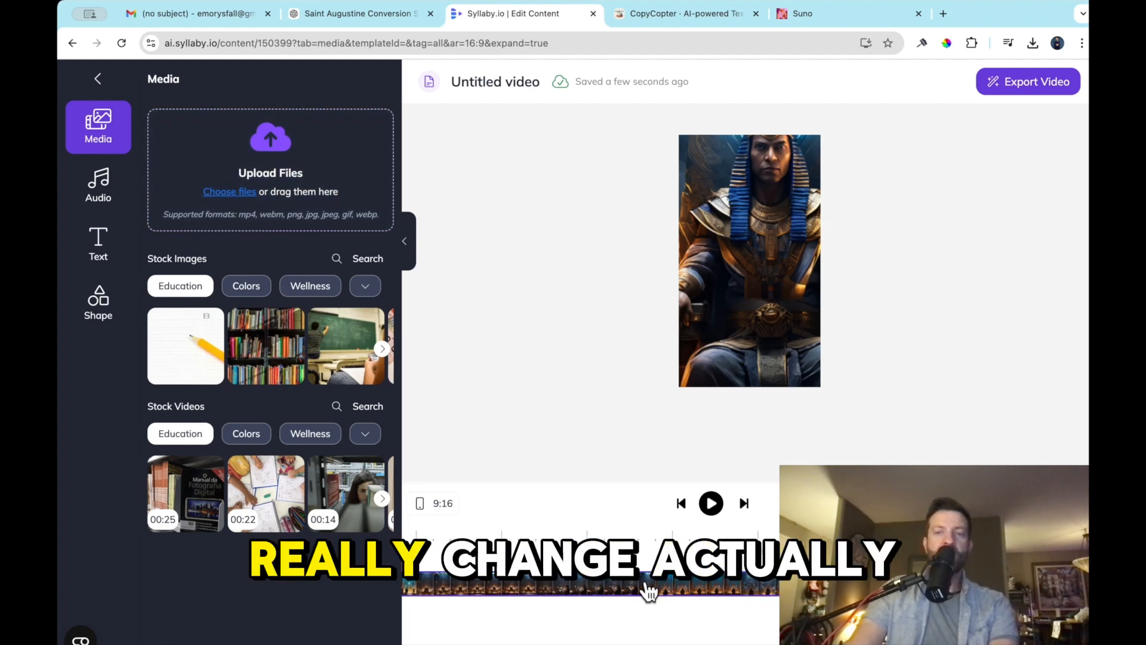
scroll(601, 585, "left", 10)
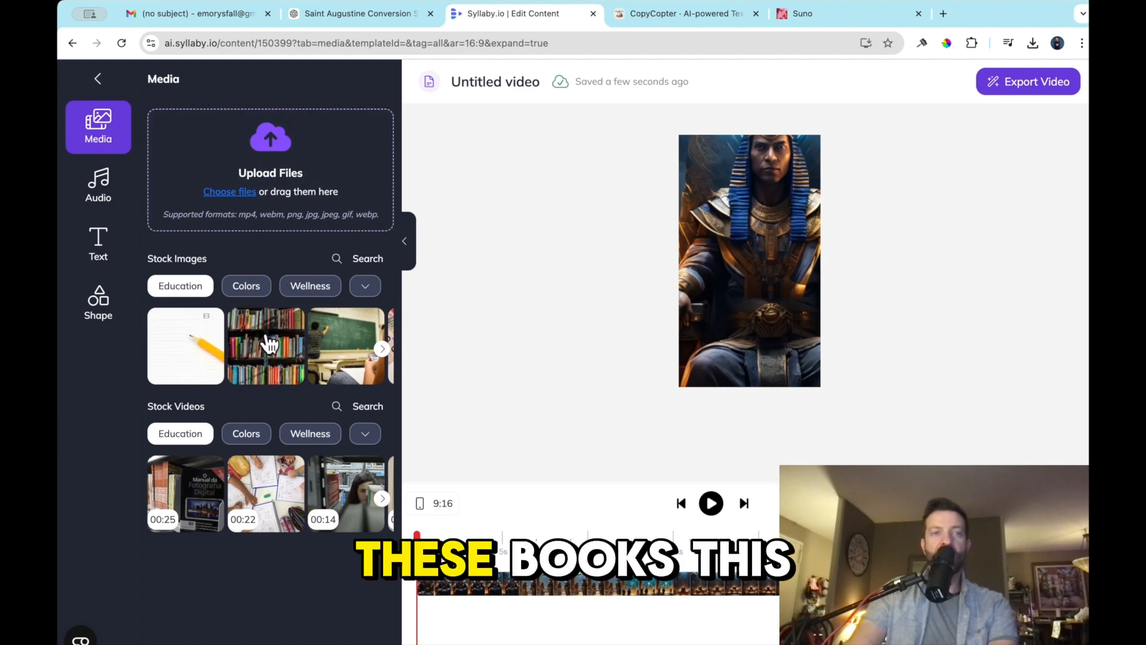
left_click(276, 352)
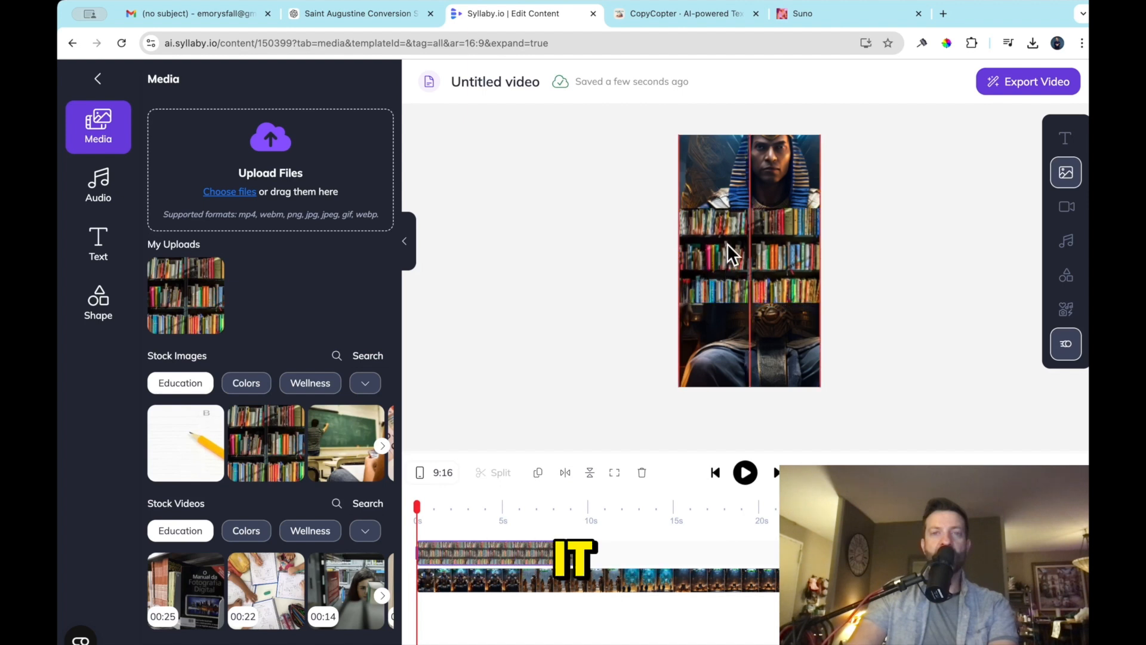
left_click_drag(727, 245, 739, 292)
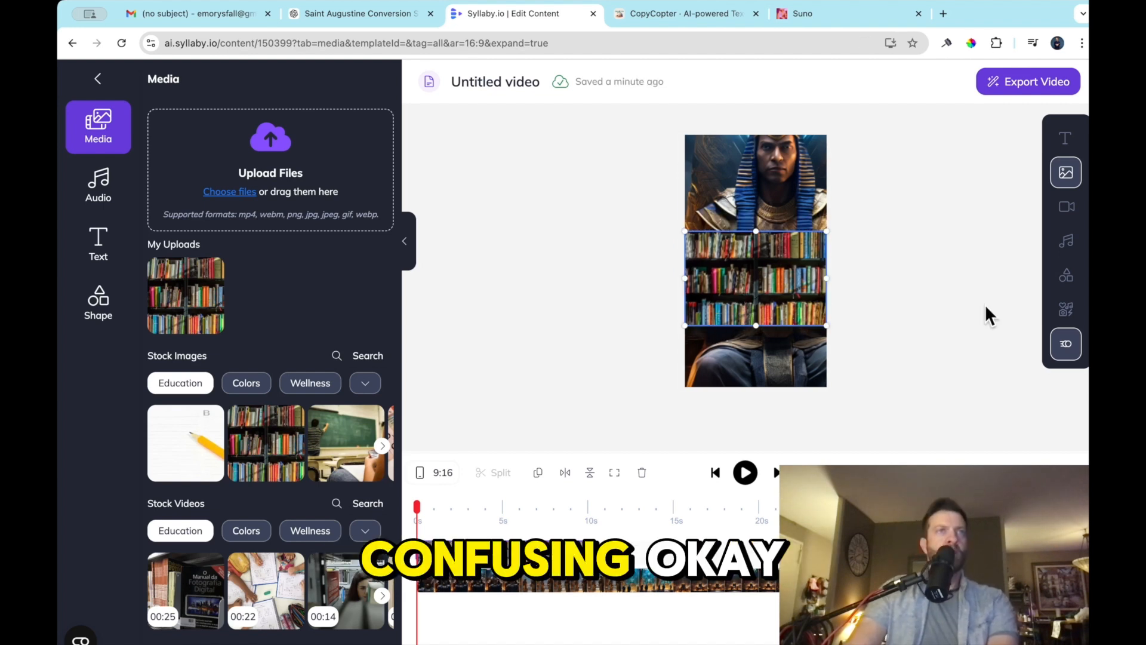
Step: Delete the bookshelf image from the Pharaoh video
left_click(642, 472)
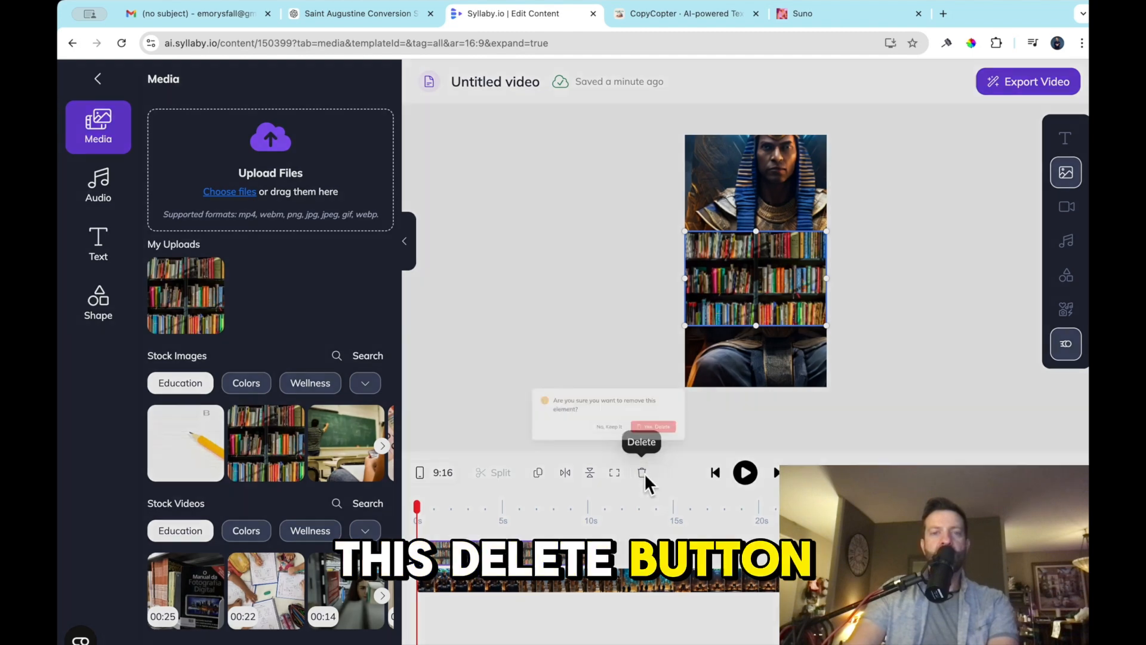
left_click(666, 387)
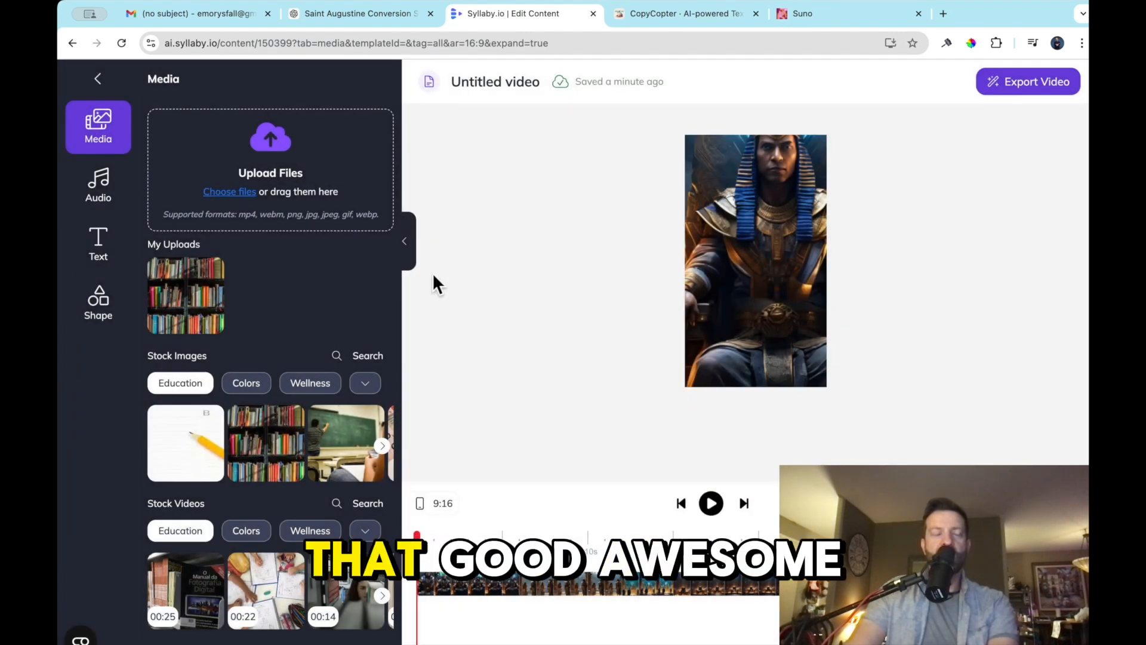
Step: Look over the text presets and browse the stock music tracks available for the Pharaoh video
left_click(99, 256)
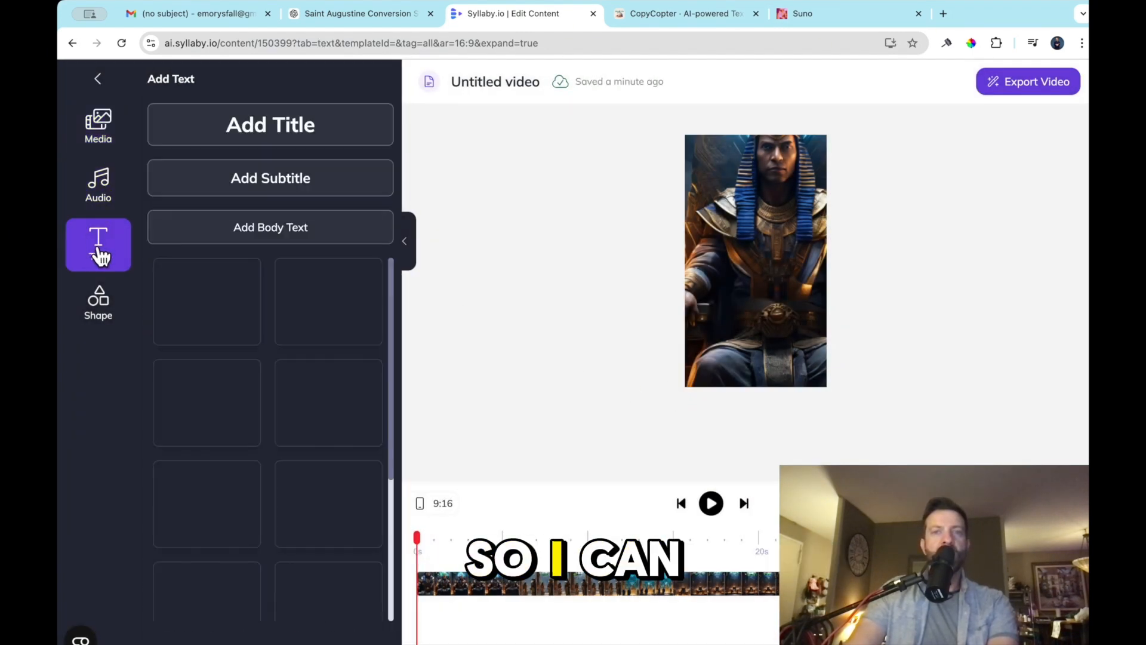
left_click(98, 197)
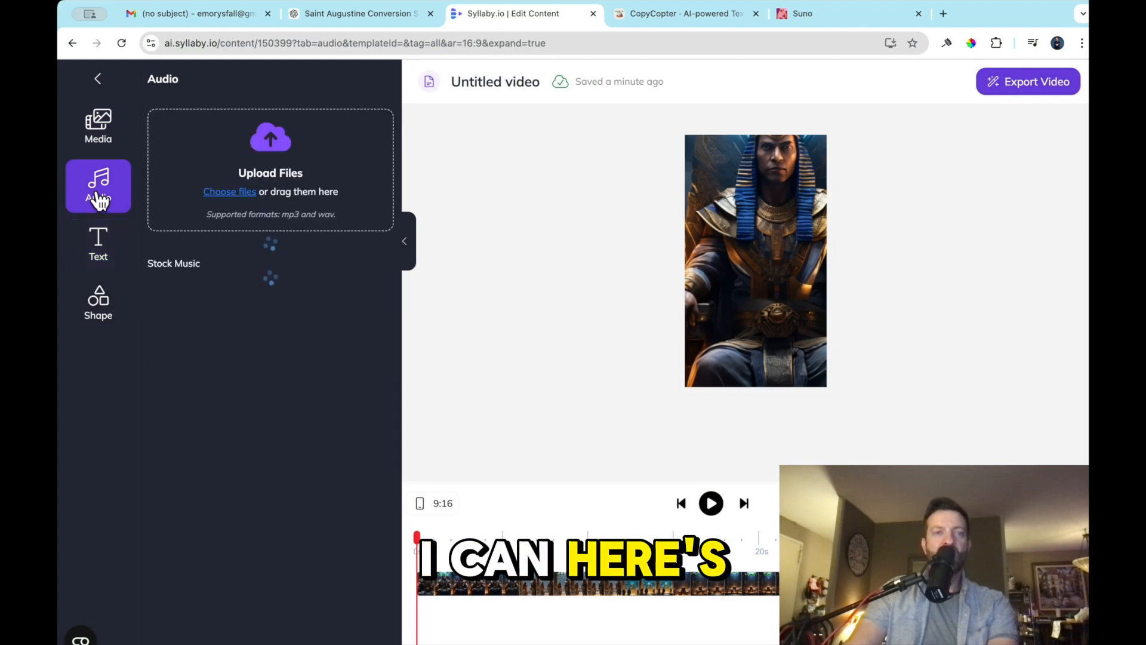
scroll(215, 334, "down", 14)
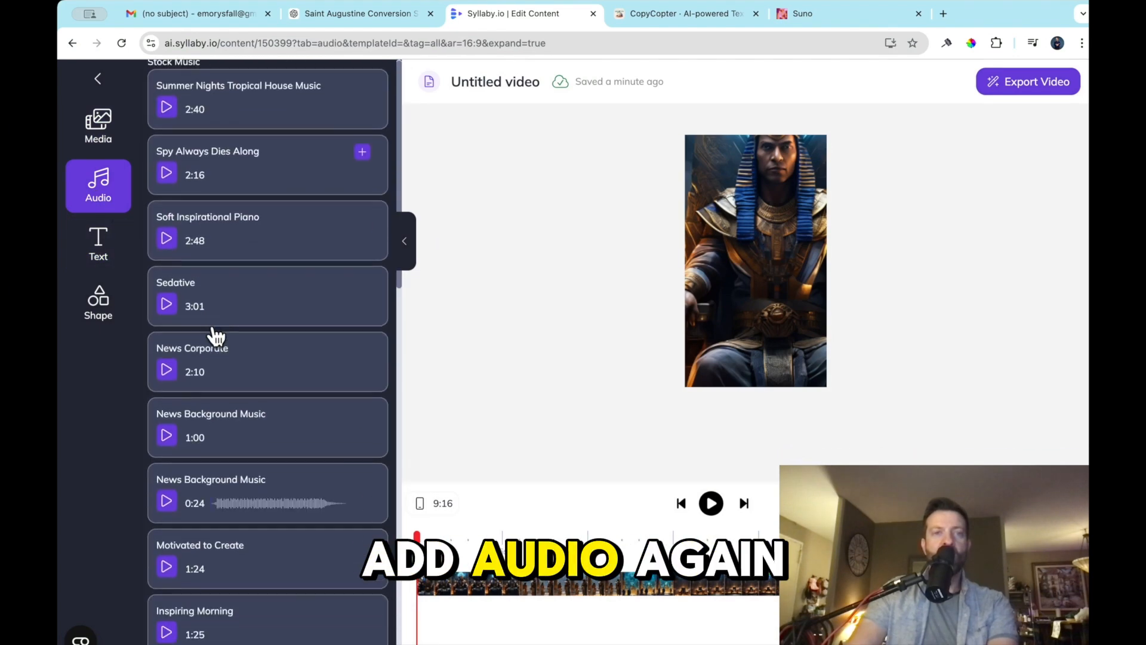
scroll(214, 330, "down", 6)
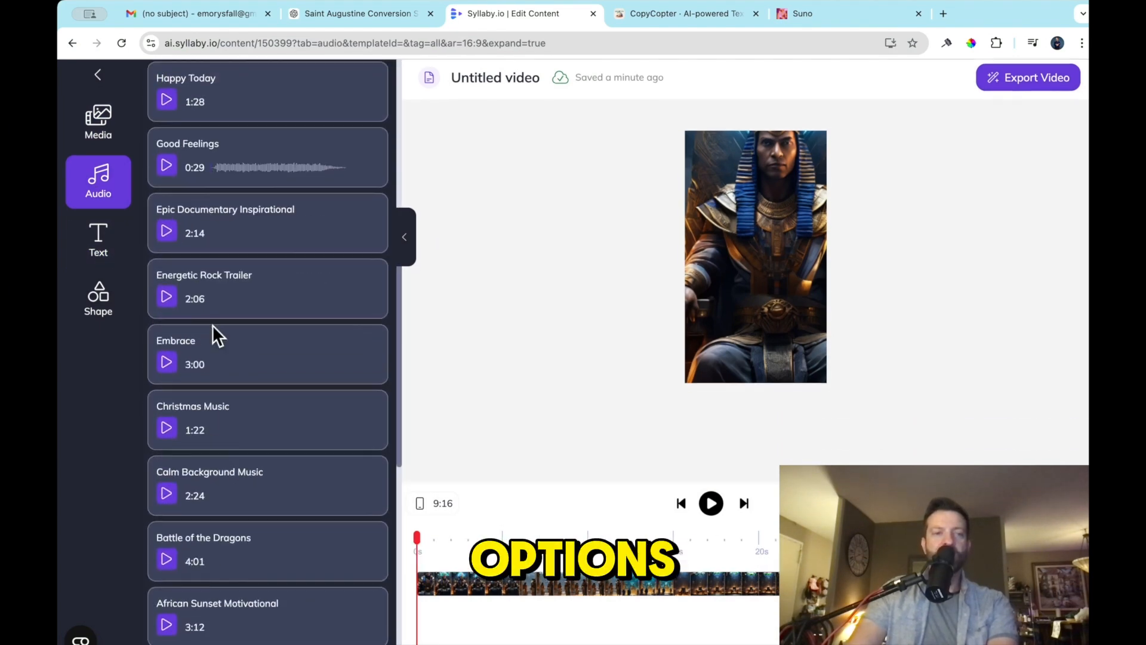
scroll(213, 324, "up", 2)
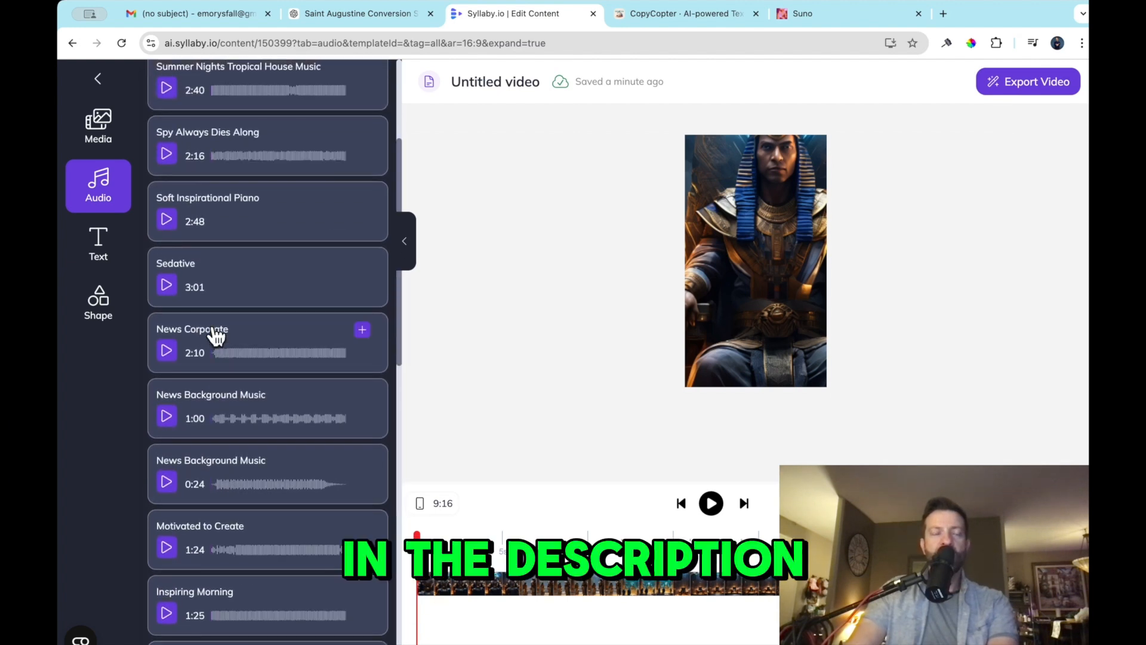
scroll(216, 335, "up", 5)
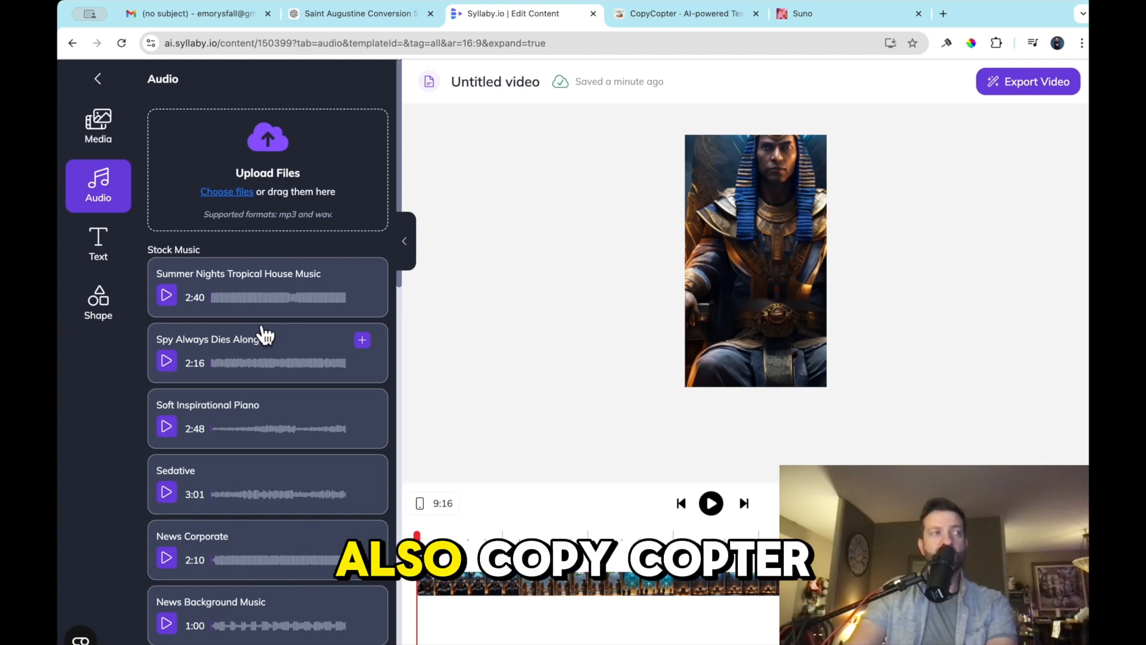
scroll(262, 336, "down", 5)
scroll(264, 336, "down", 2)
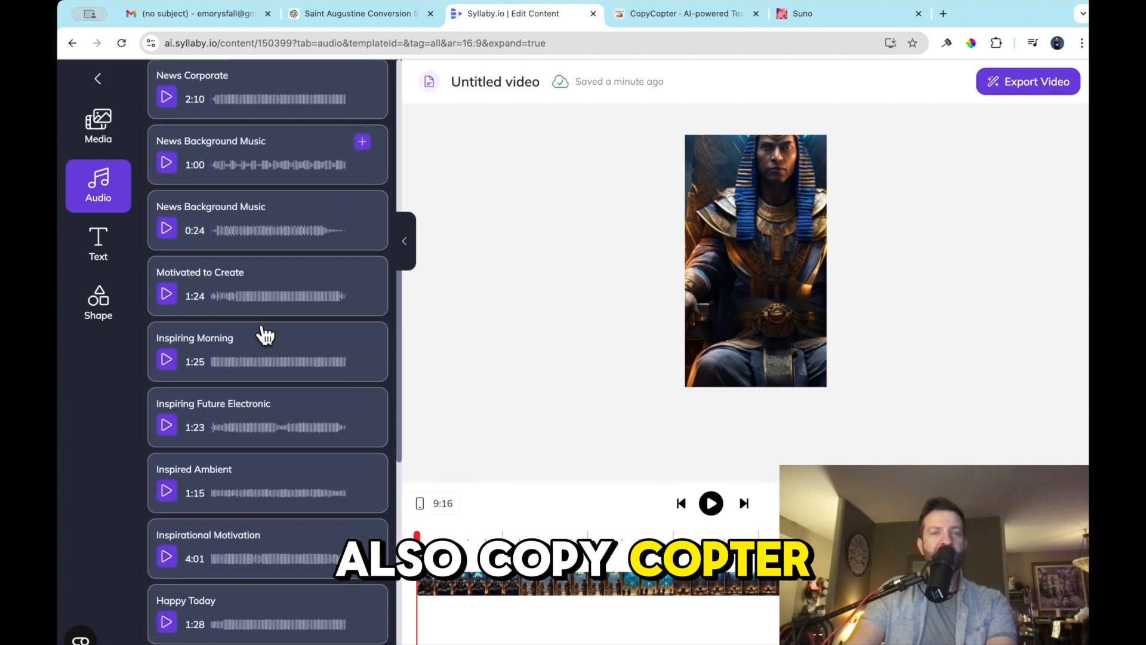
scroll(265, 334, "down", 2)
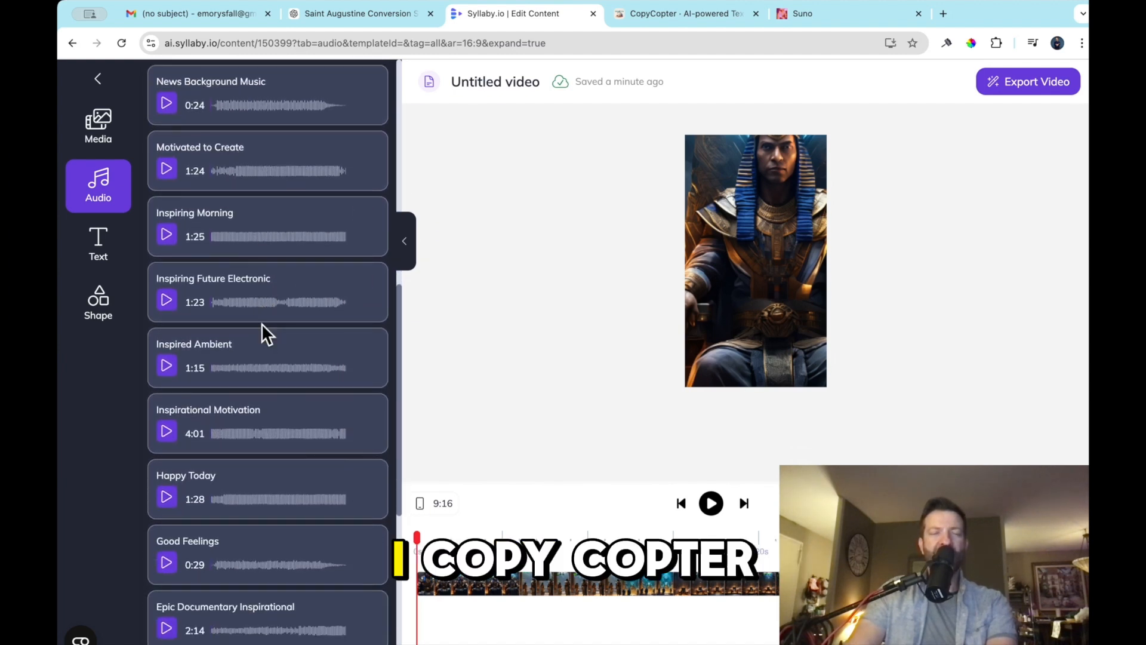
scroll(263, 327, "down", 6)
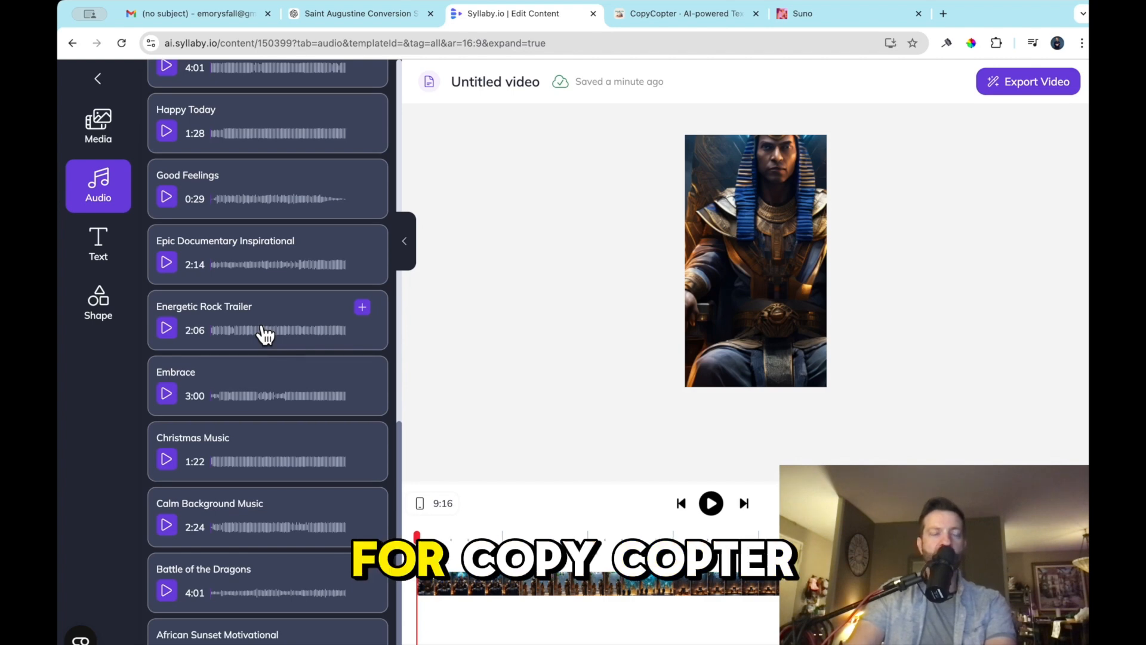
scroll(264, 335, "down", 1)
scroll(265, 334, "up", 8)
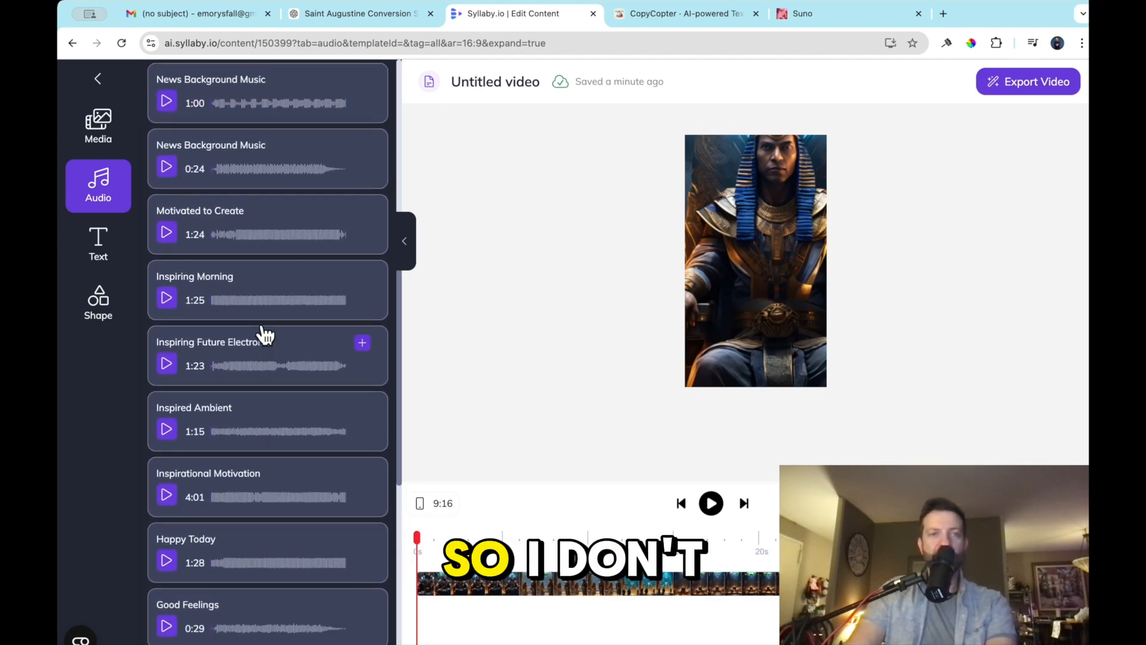
scroll(265, 334, "up", 10)
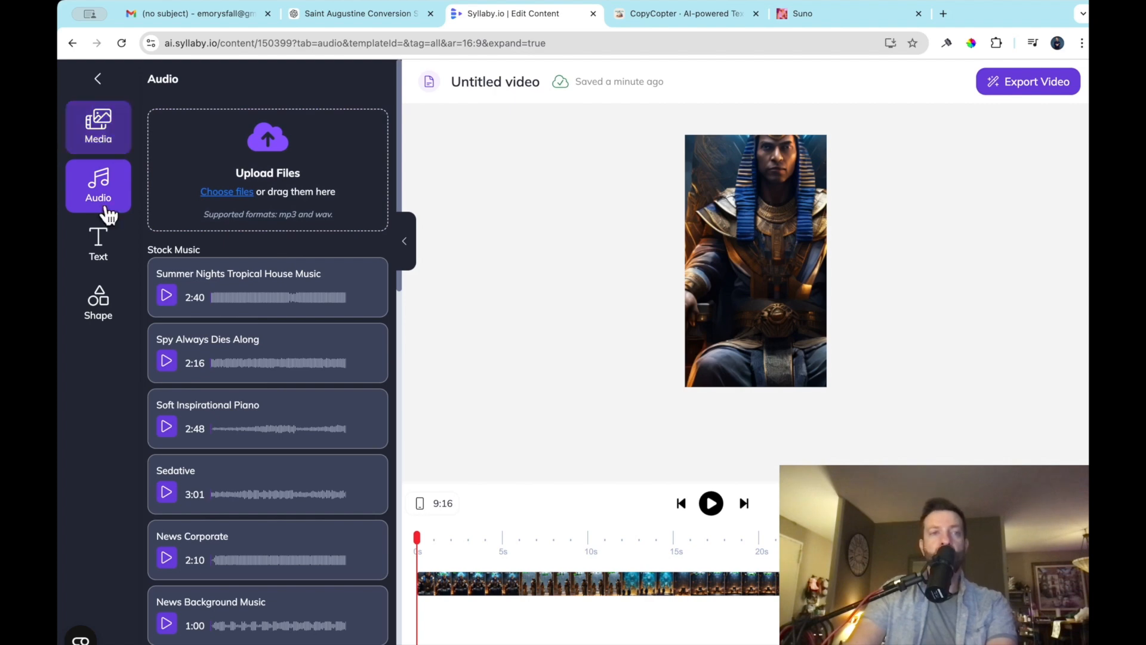
Step: Leave the Syllaby editor for the video list and switch to the CopyCopter project
left_click(98, 80)
left_click(702, 394)
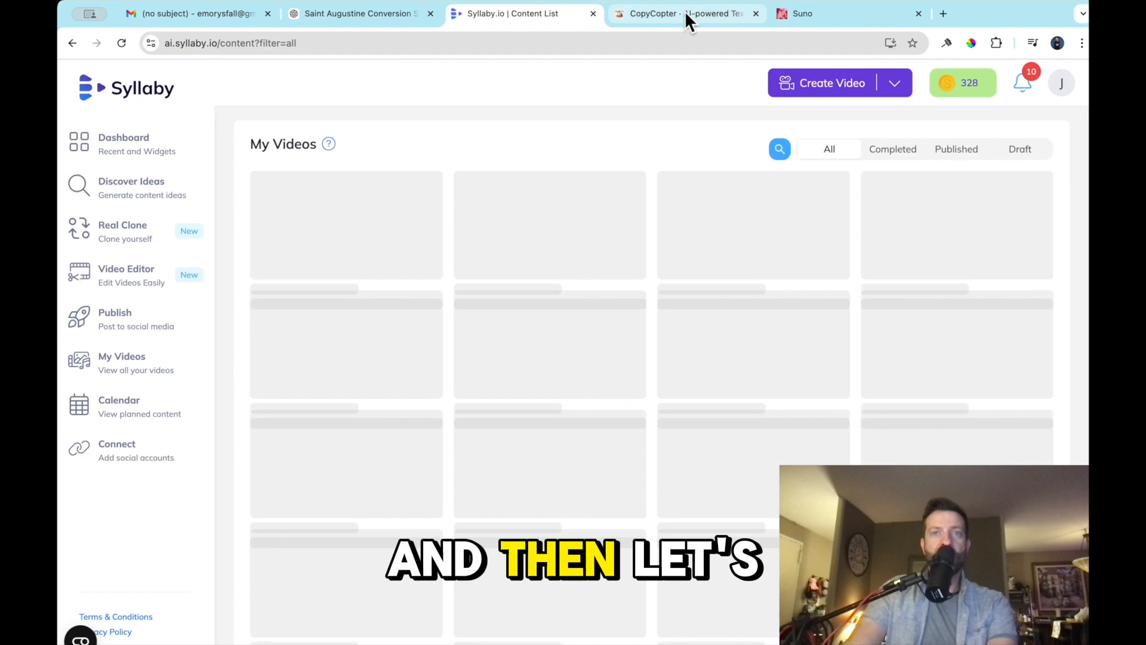
left_click(685, 12)
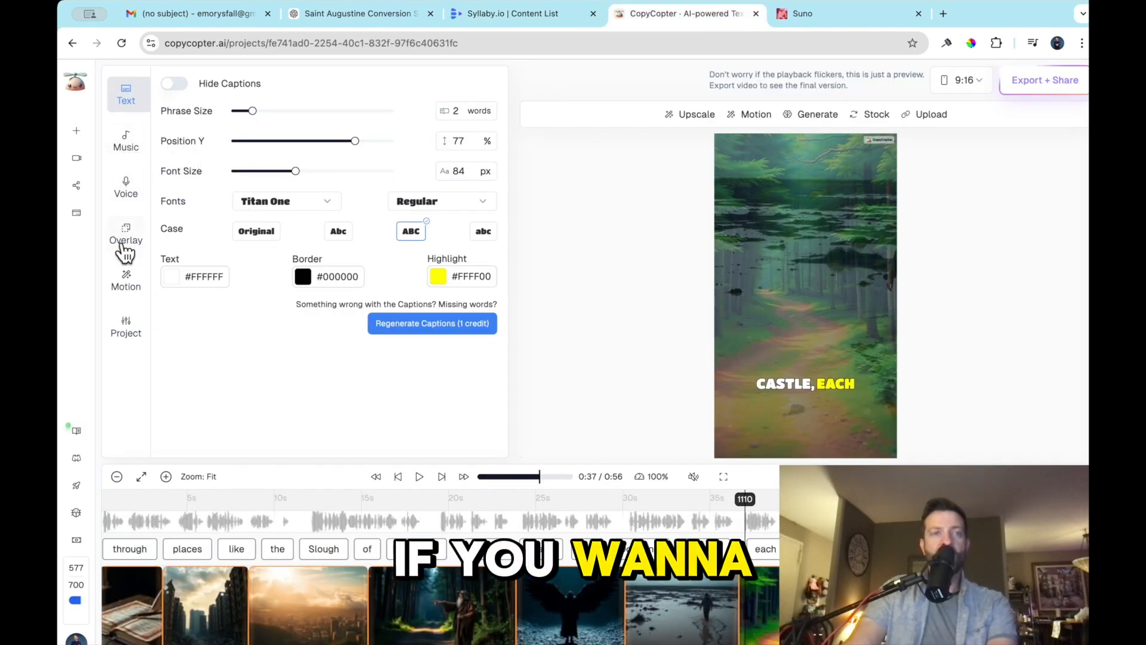
Step: Choose the Funny track as background music and read through the voiceover script
left_click(131, 148)
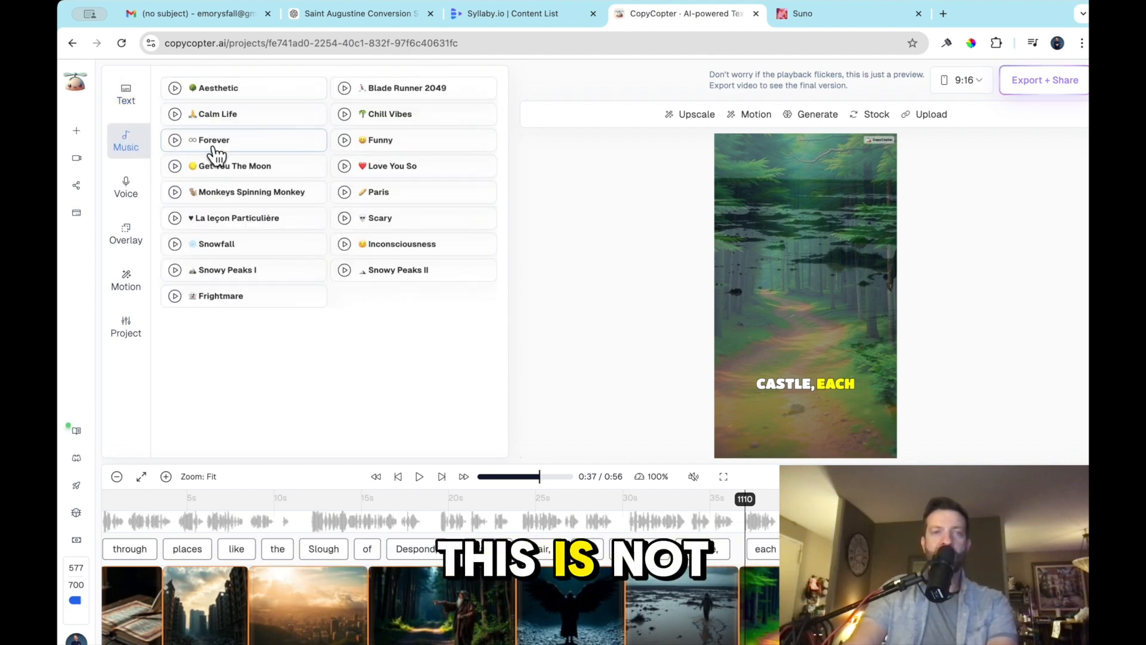
left_click(344, 141)
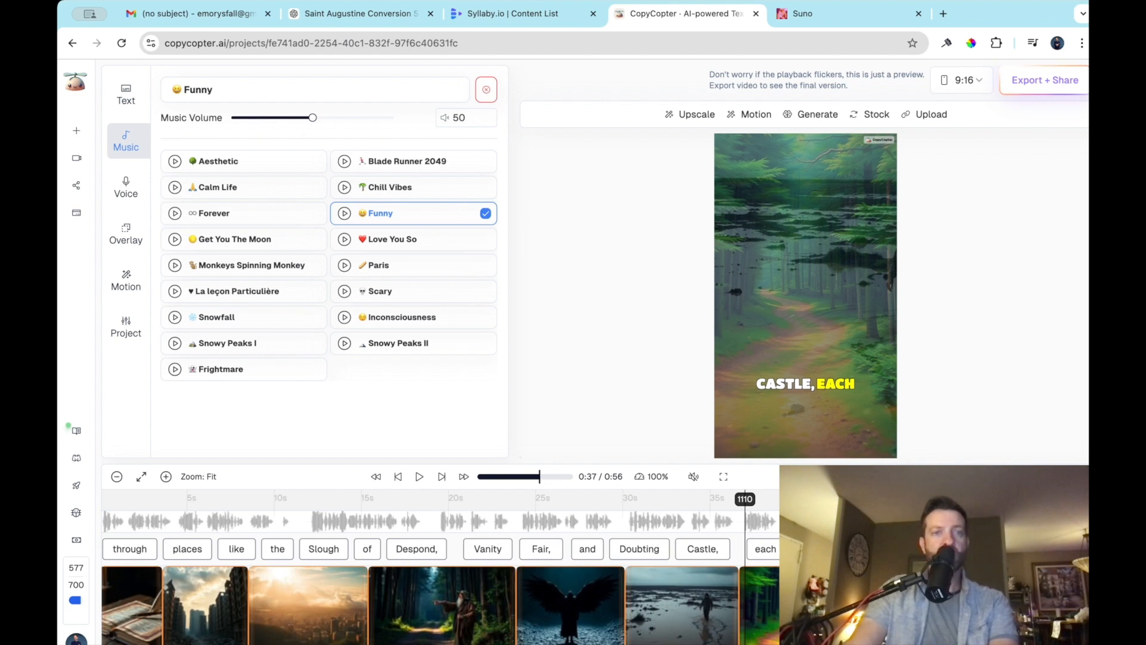
left_click(127, 190)
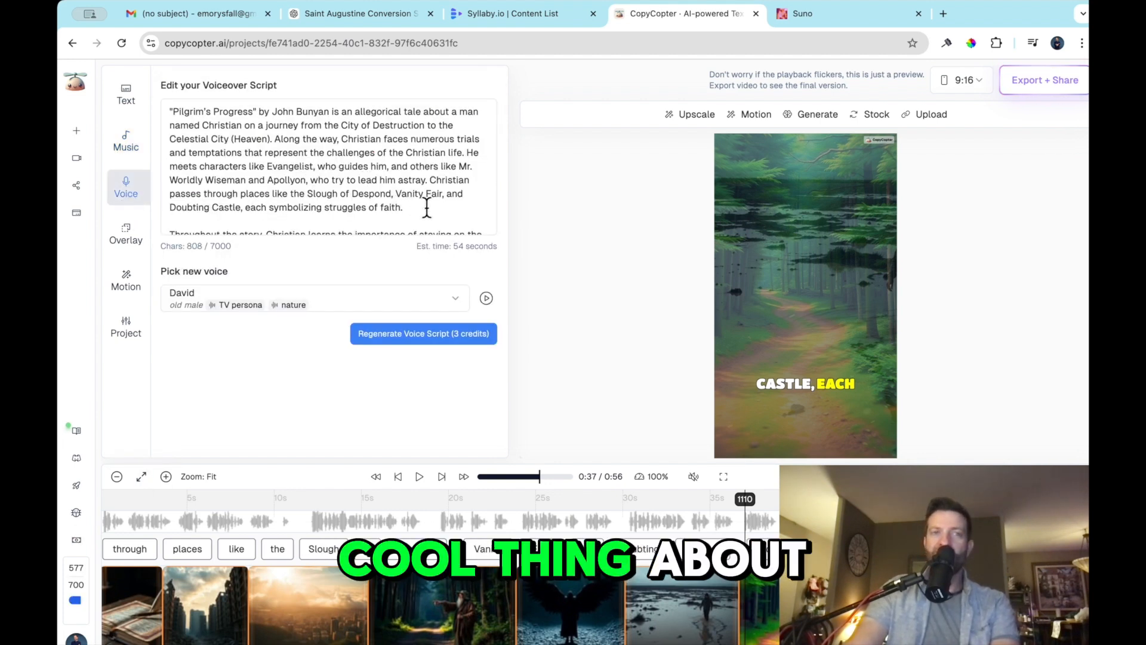
scroll(423, 202, "down", 3)
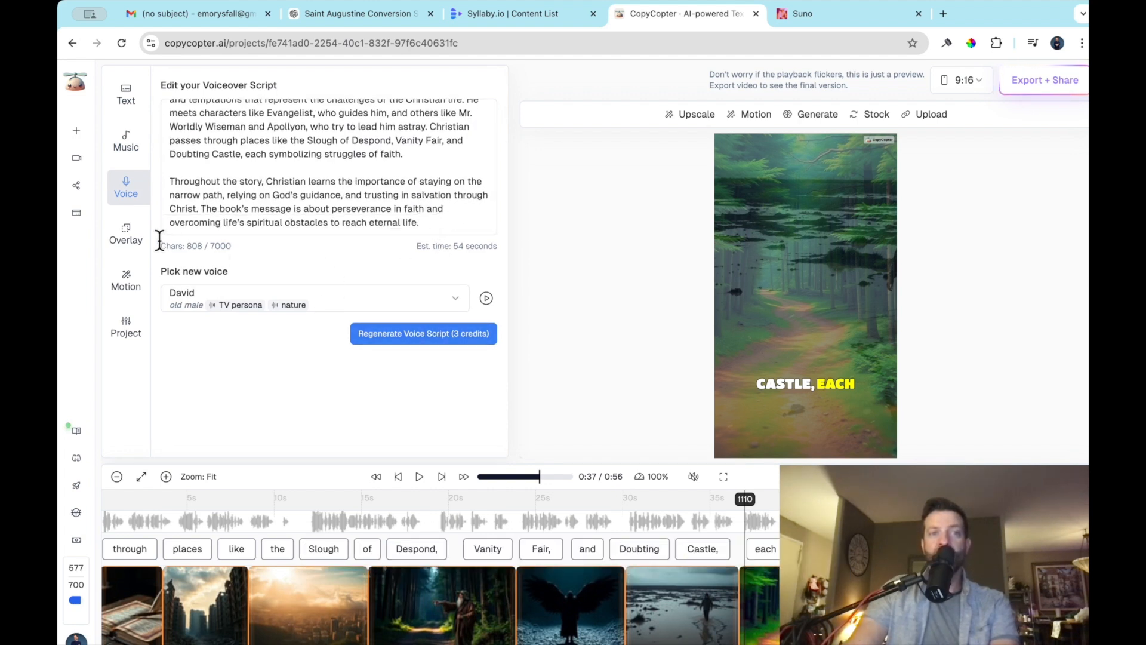
Step: Examine the Bokeh Particles overlay settings and play the video preview to check the effect
left_click(125, 238)
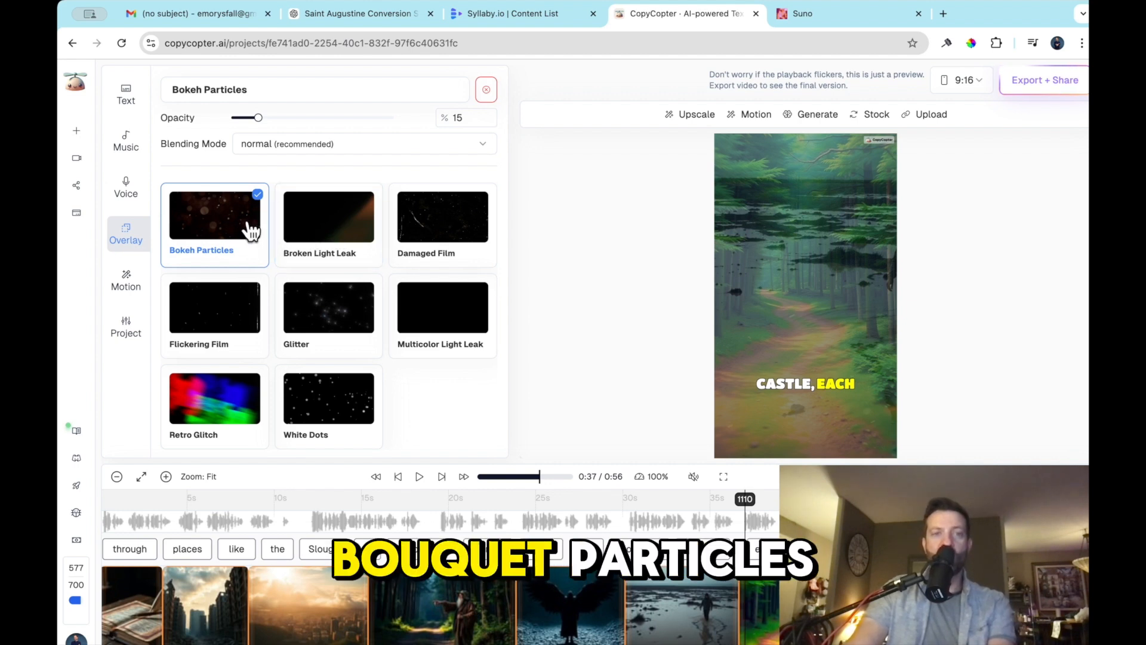
left_click(419, 476)
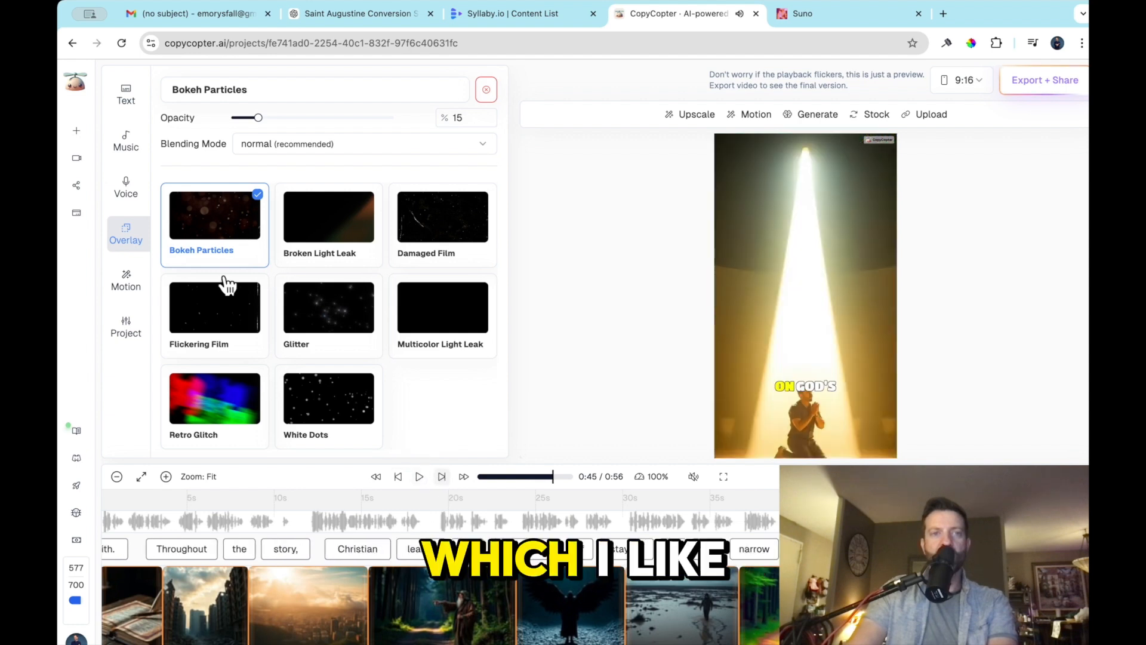
key("space")
Step: Select only the ruined-city frame, preview its current clip, and apply Normal AI motion at strength 1 to it
left_click(126, 284)
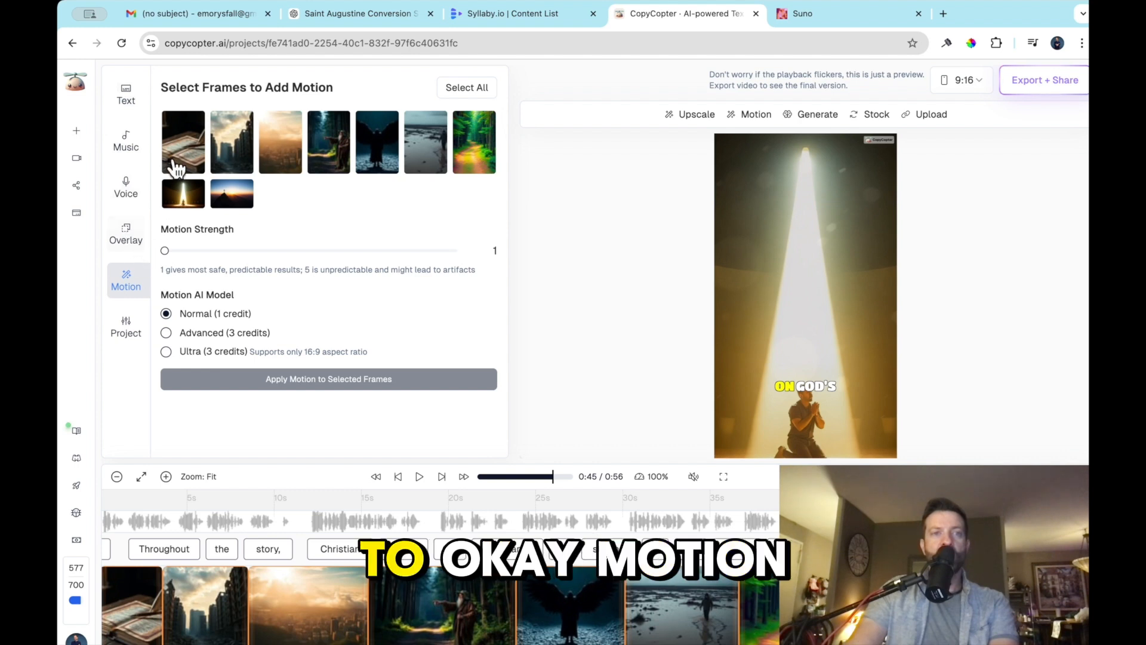
left_click(194, 150)
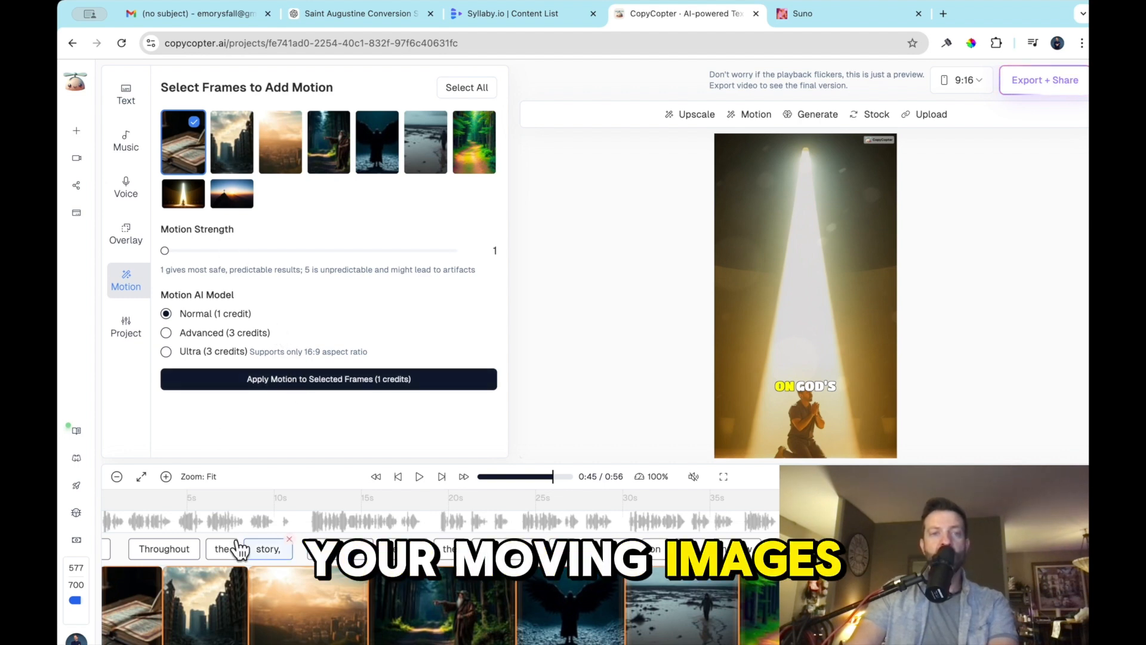
left_click(186, 156)
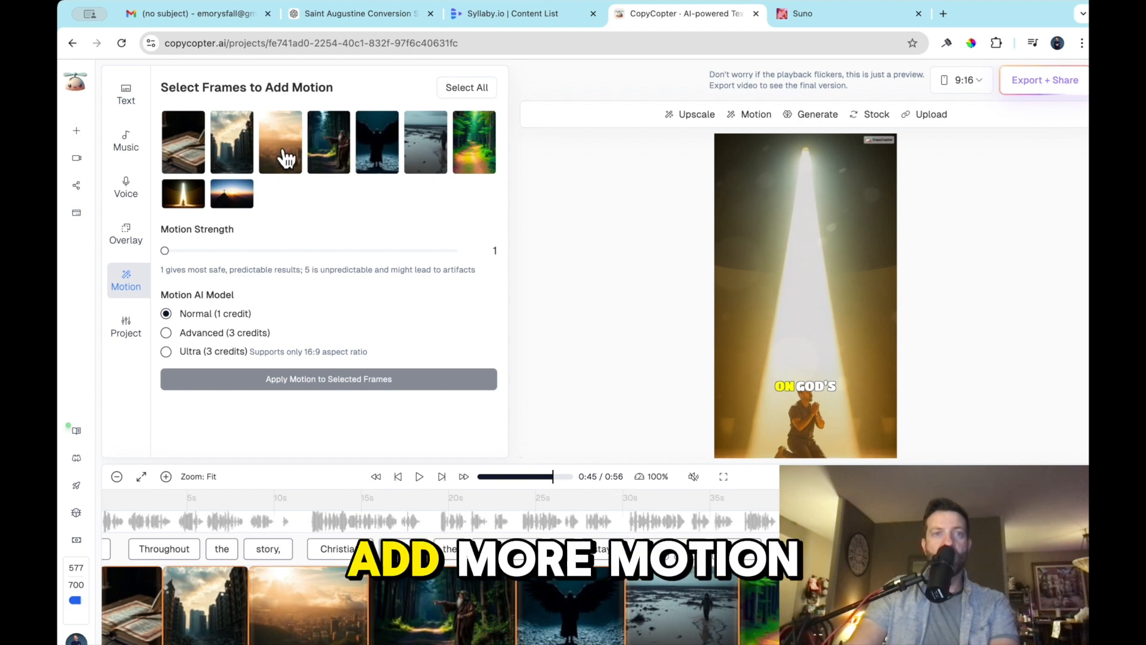
left_click(247, 157)
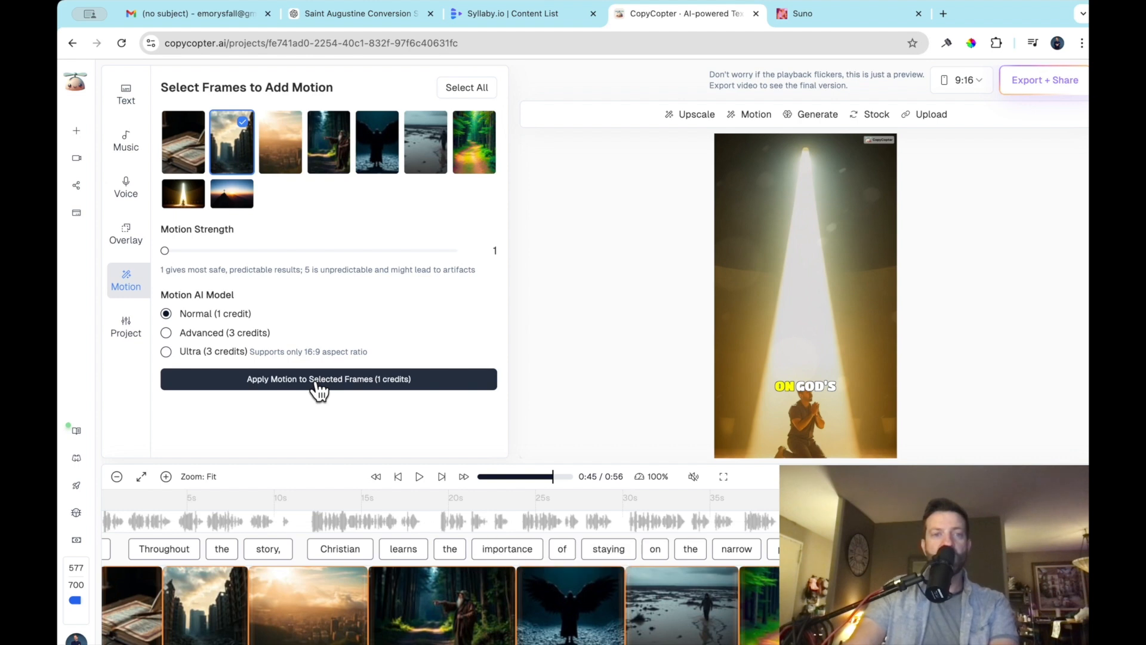
left_click(190, 501)
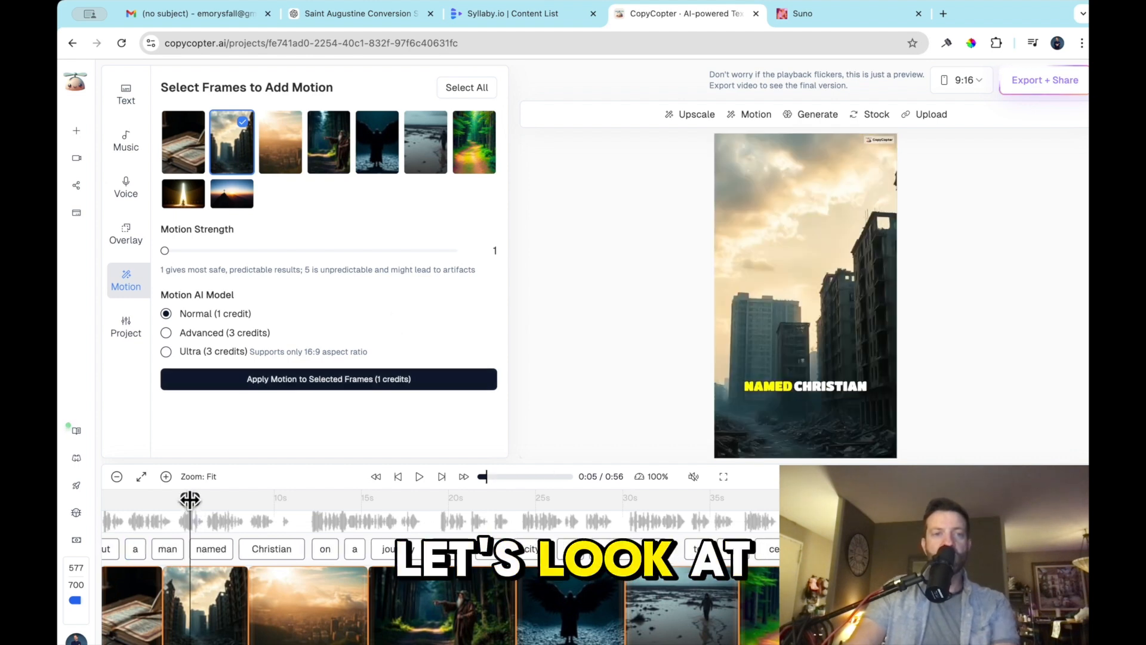
left_click(175, 496)
key("space")
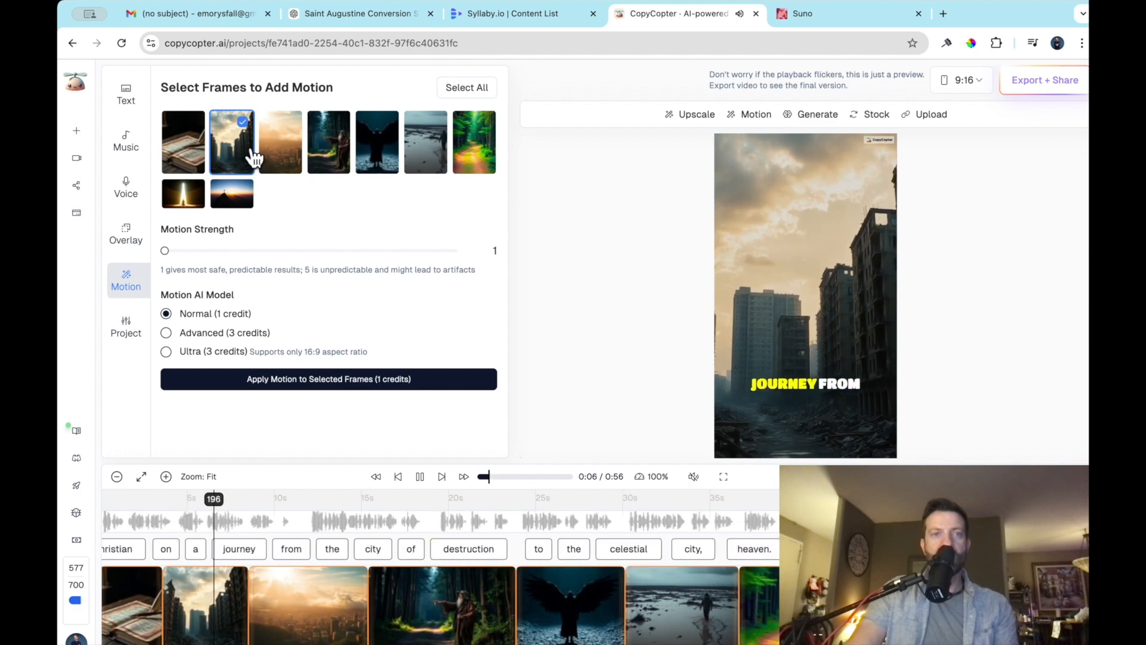
left_click(268, 381)
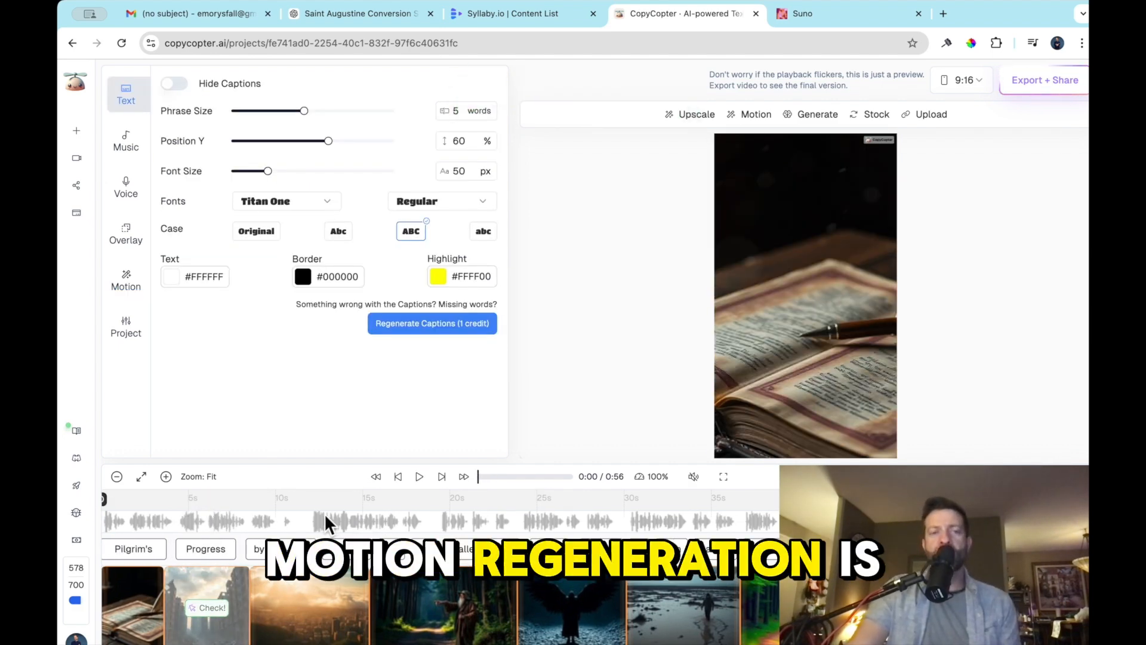
Step: Check the newly generated ruined-city motion clip, keep it in the video, and play that section
left_click(213, 608)
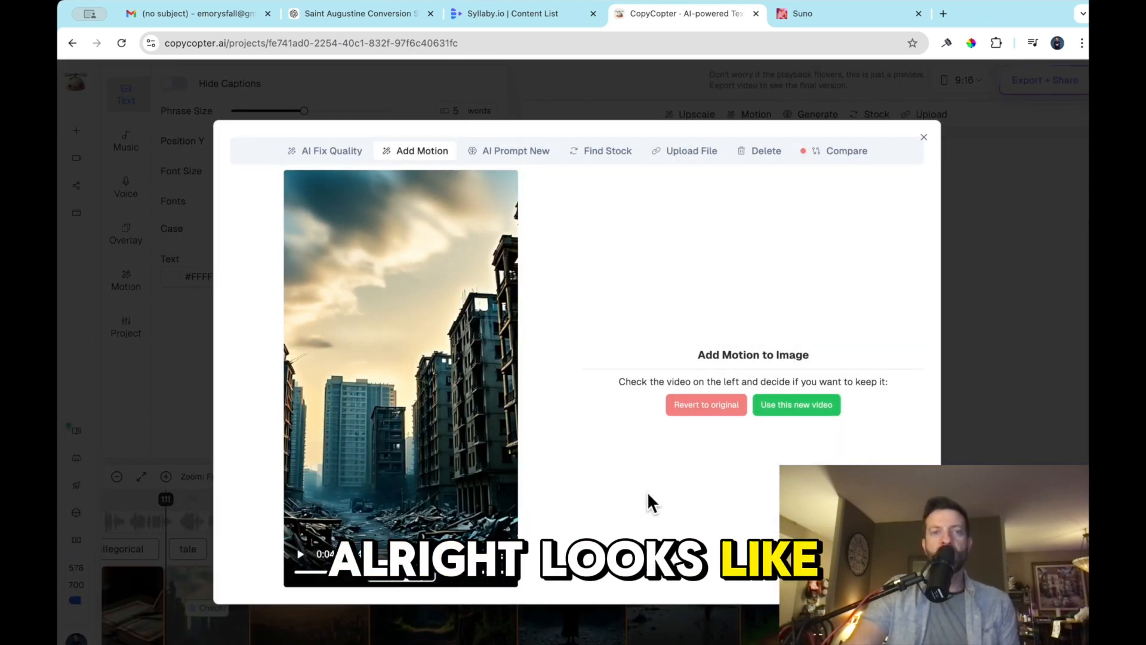
left_click(300, 559)
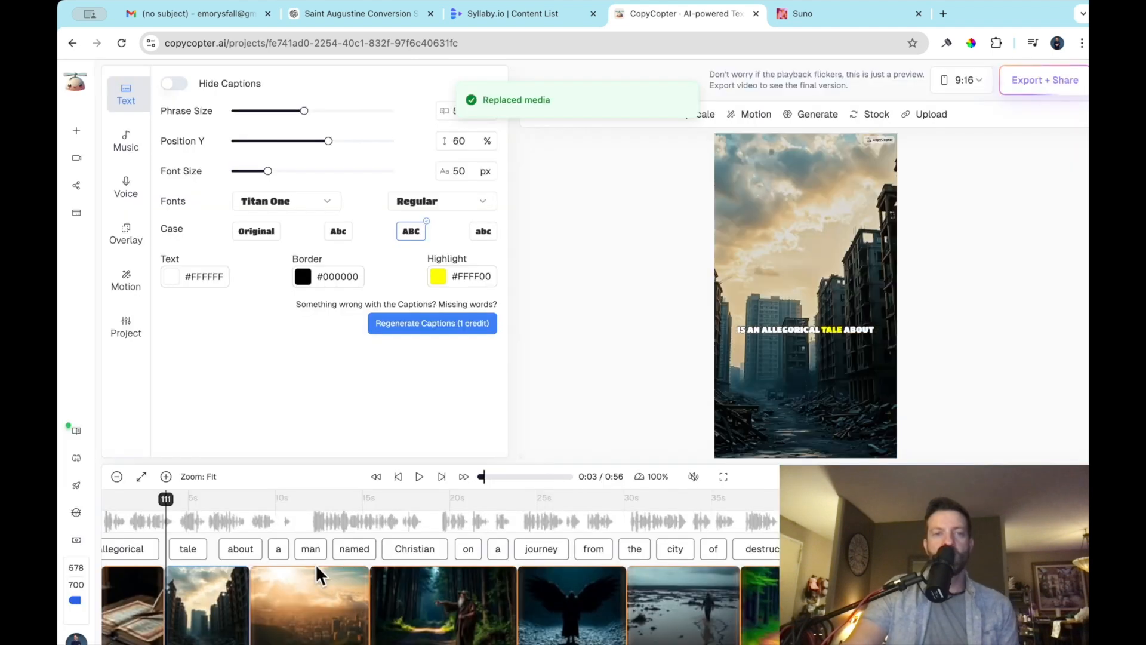
left_click(154, 503)
key("space")
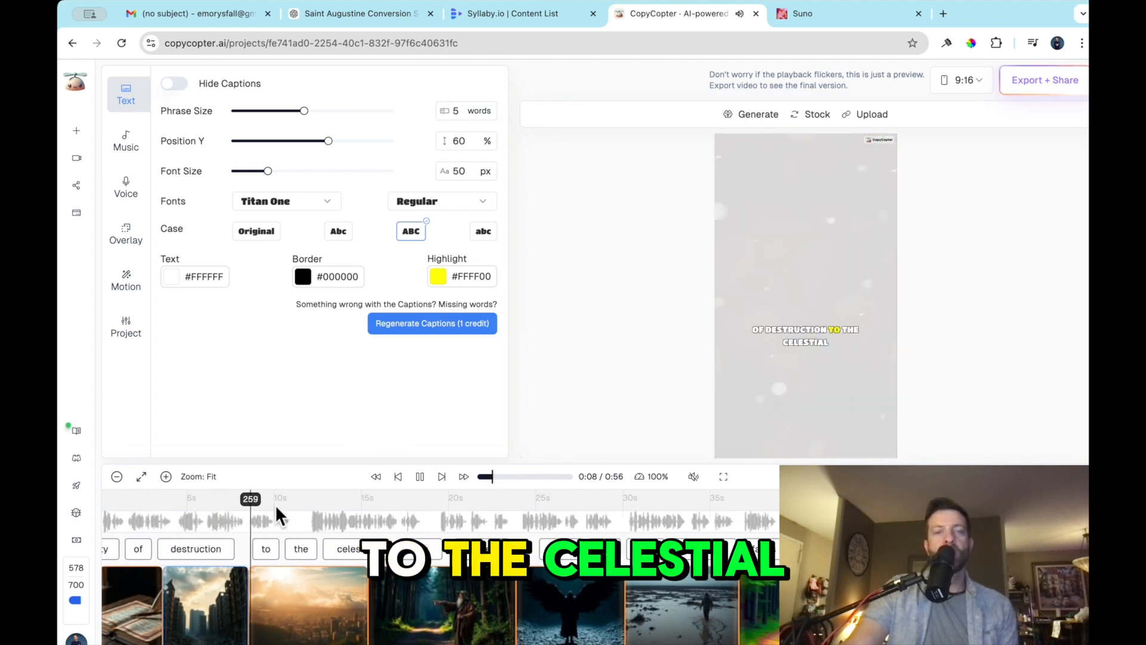
key("space")
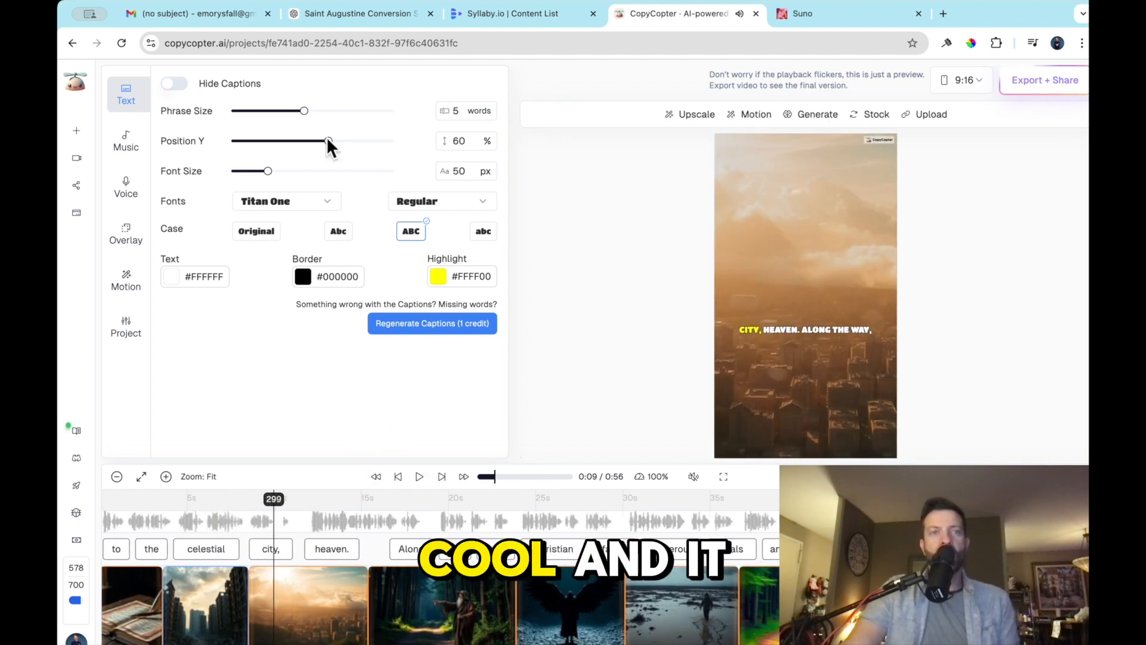
Step: Set the captions to 1 word per phrase, vertical position 78% and font size 153 px, and play the video to check them
left_click_drag(317, 111, 269, 109)
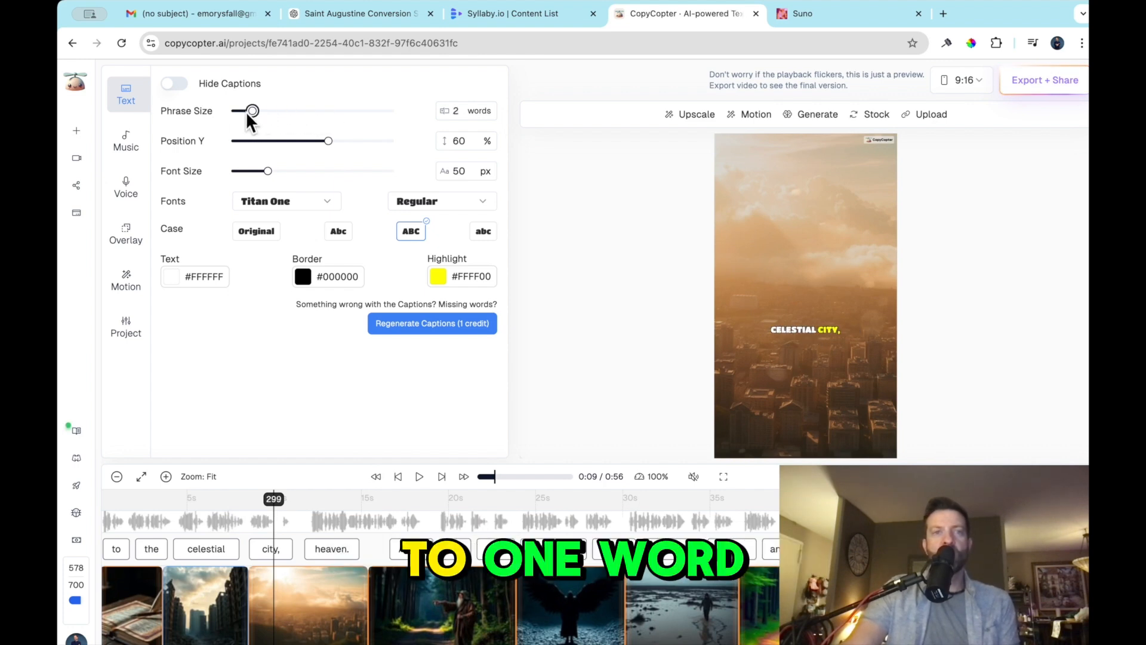
left_click_drag(327, 141, 357, 142)
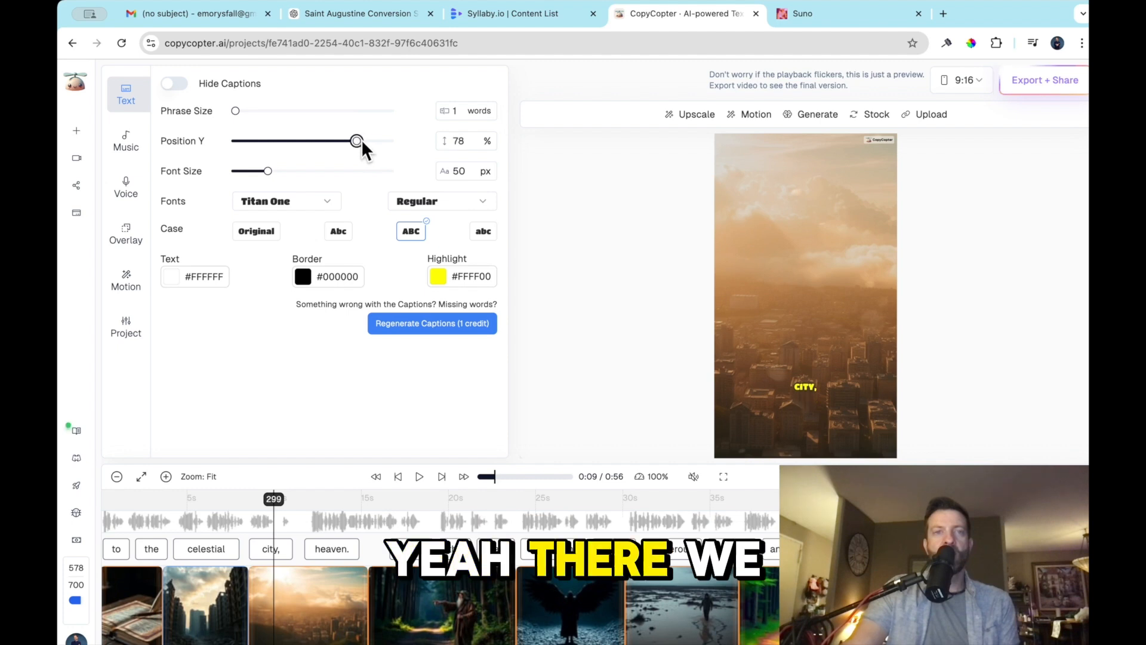
left_click_drag(270, 172, 353, 170)
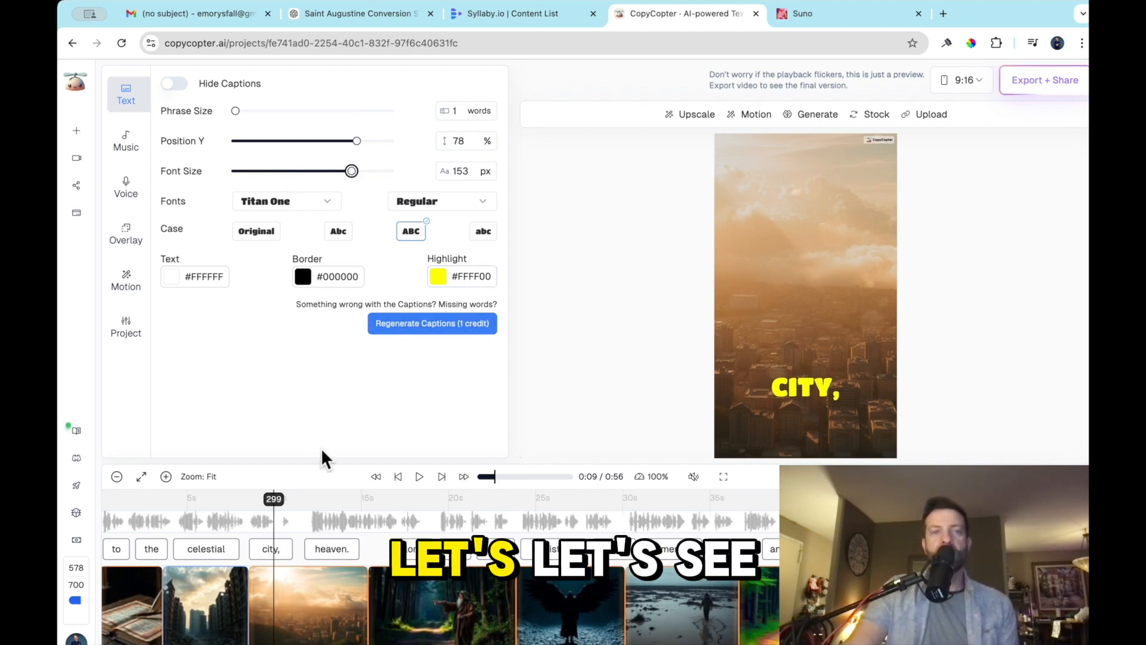
left_click(309, 509)
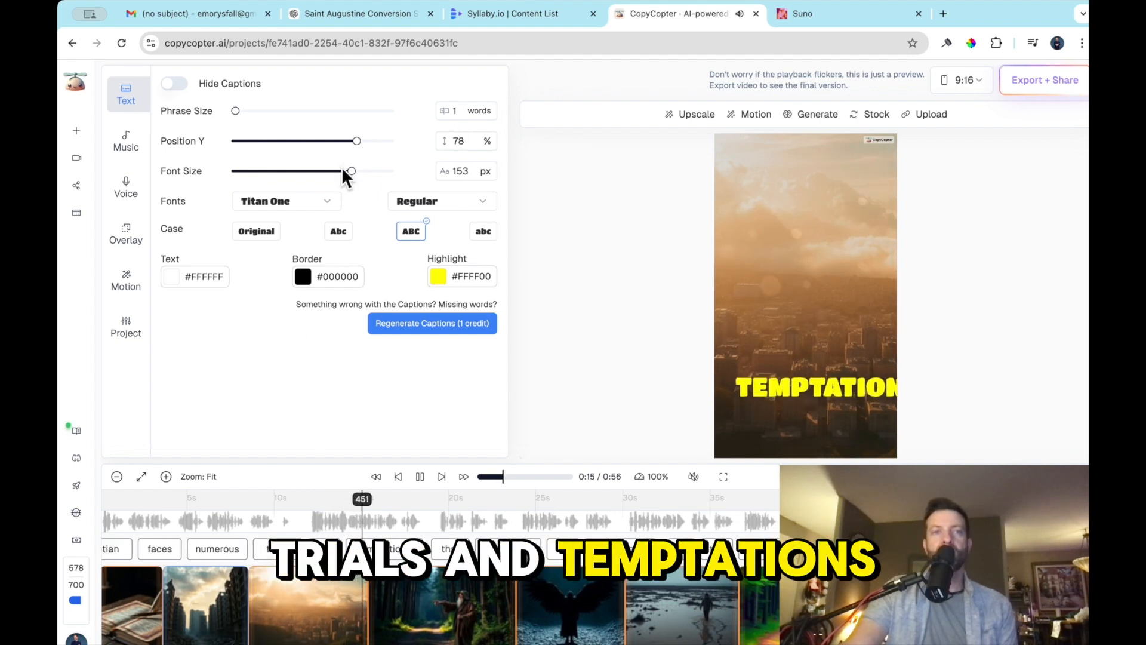
key("space")
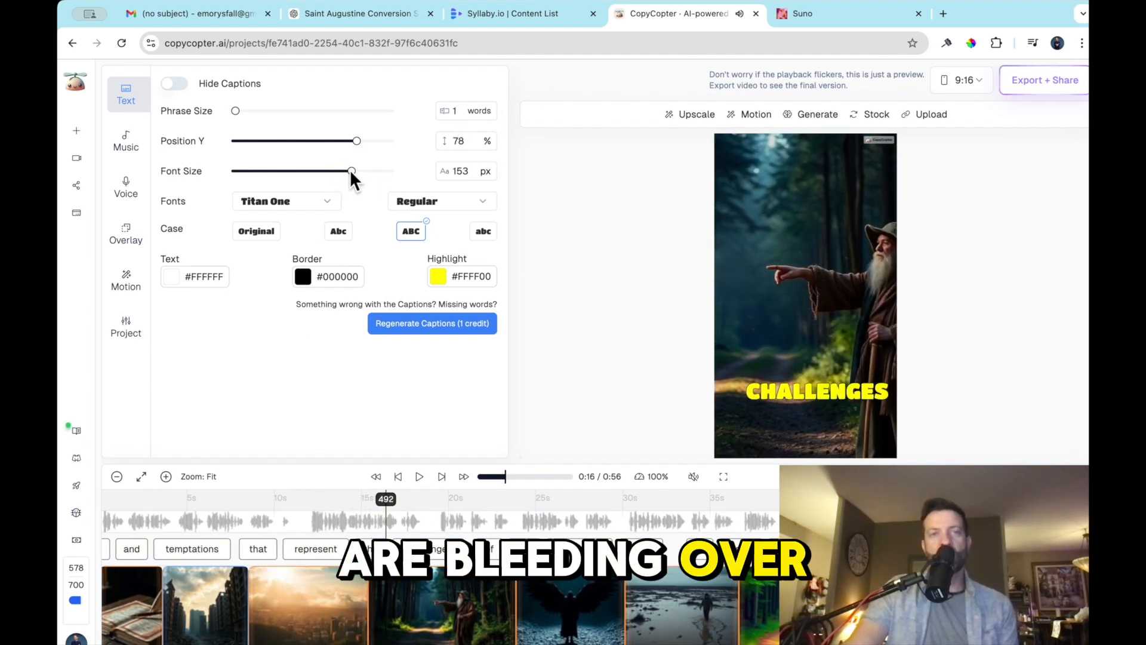
Step: Set the caption font size to 131 px and play the video to check the fit
left_click_drag(351, 171, 335, 171)
key("space")
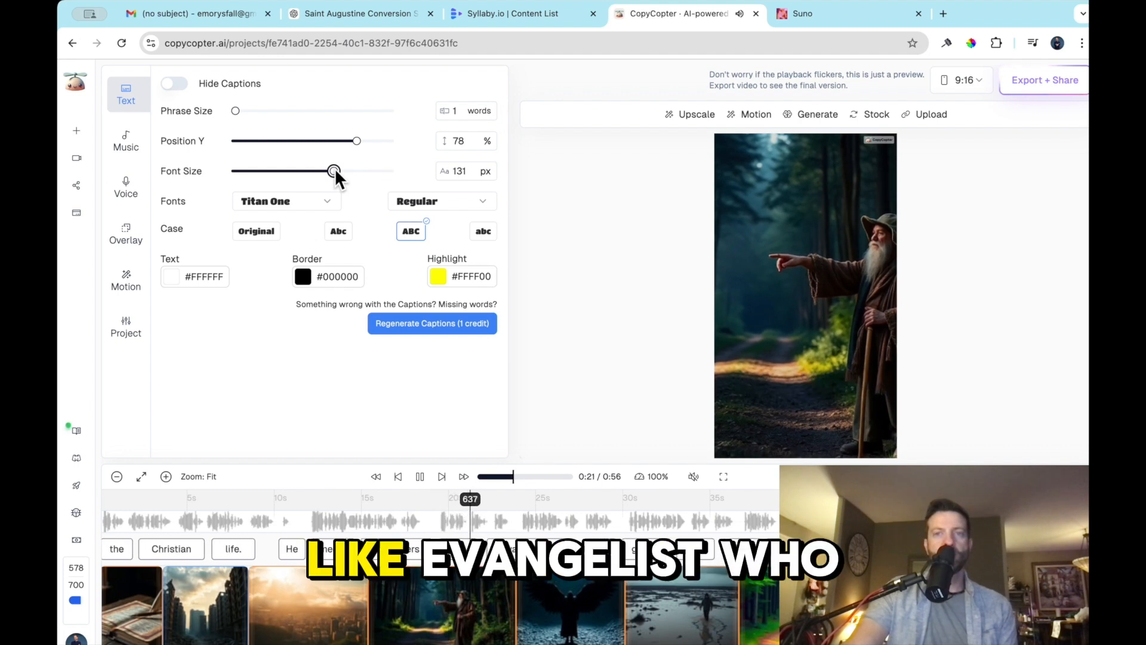
key("space")
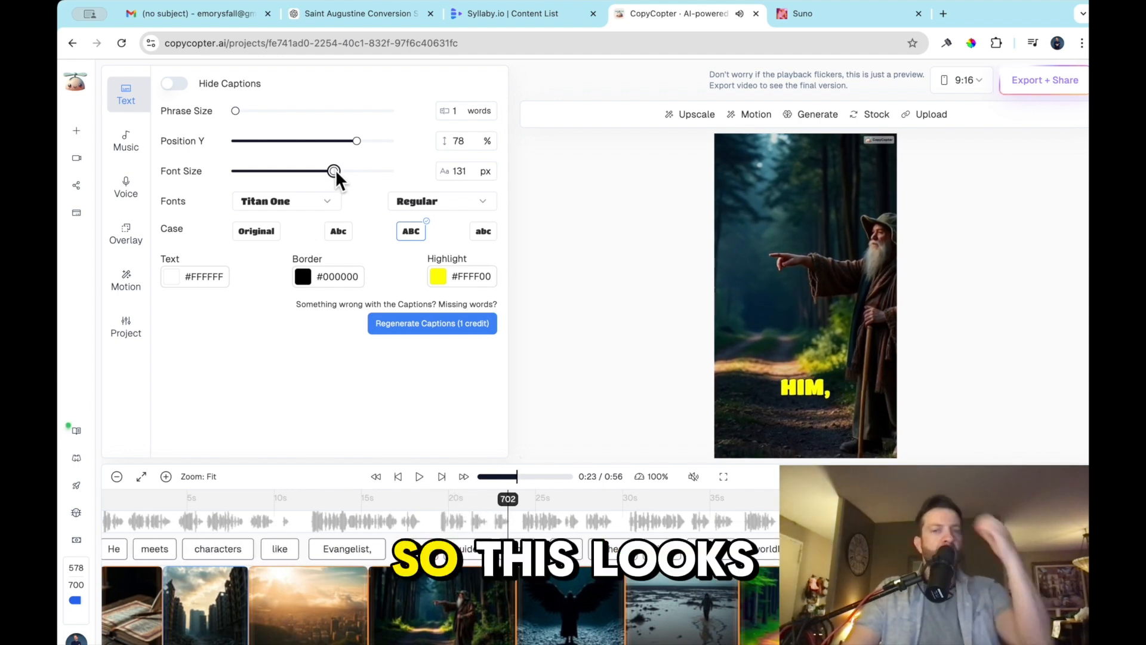
Step: Switch to Syllaby, open the completed 52-second pharaoh video, play its opening and download the video
left_click(537, 12)
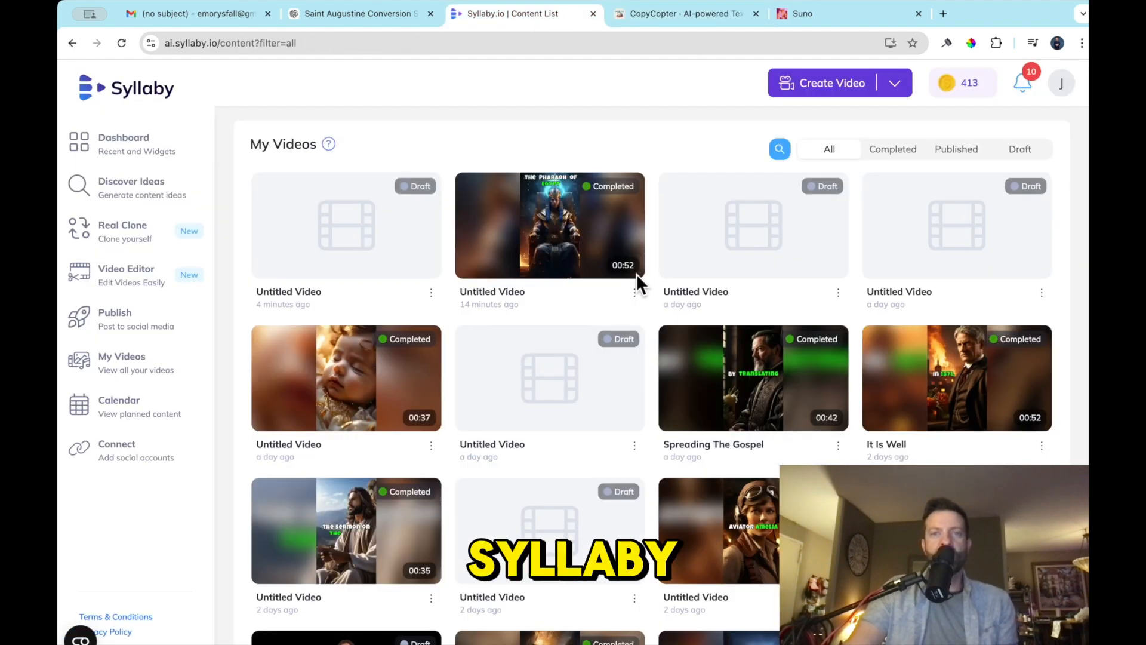
left_click(583, 291)
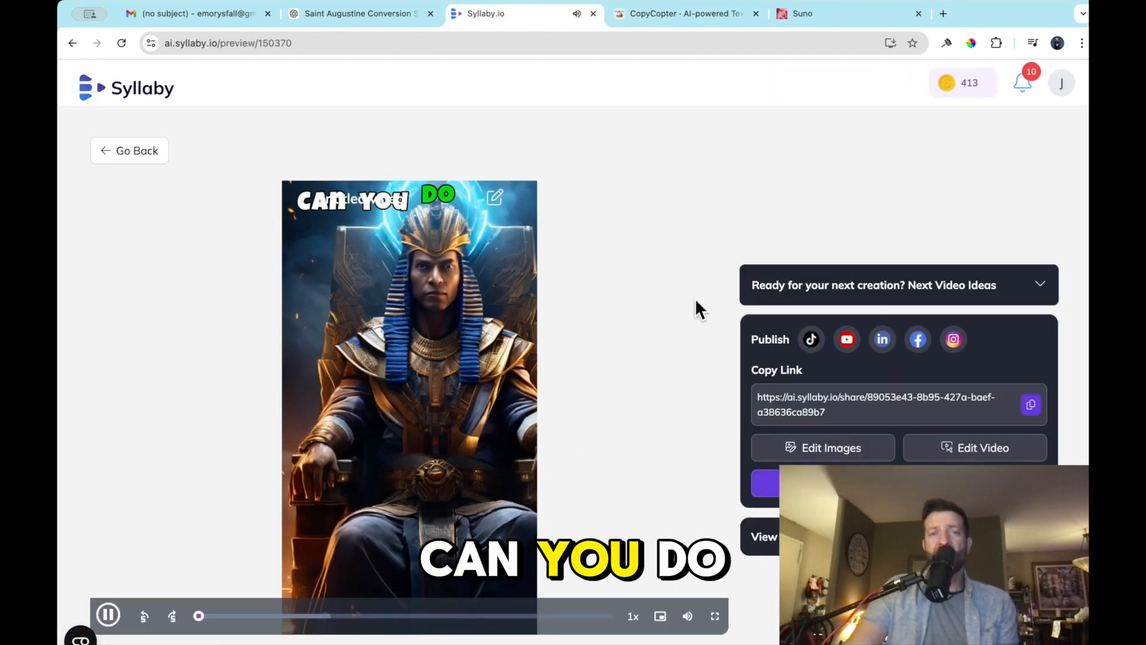
left_click(111, 614)
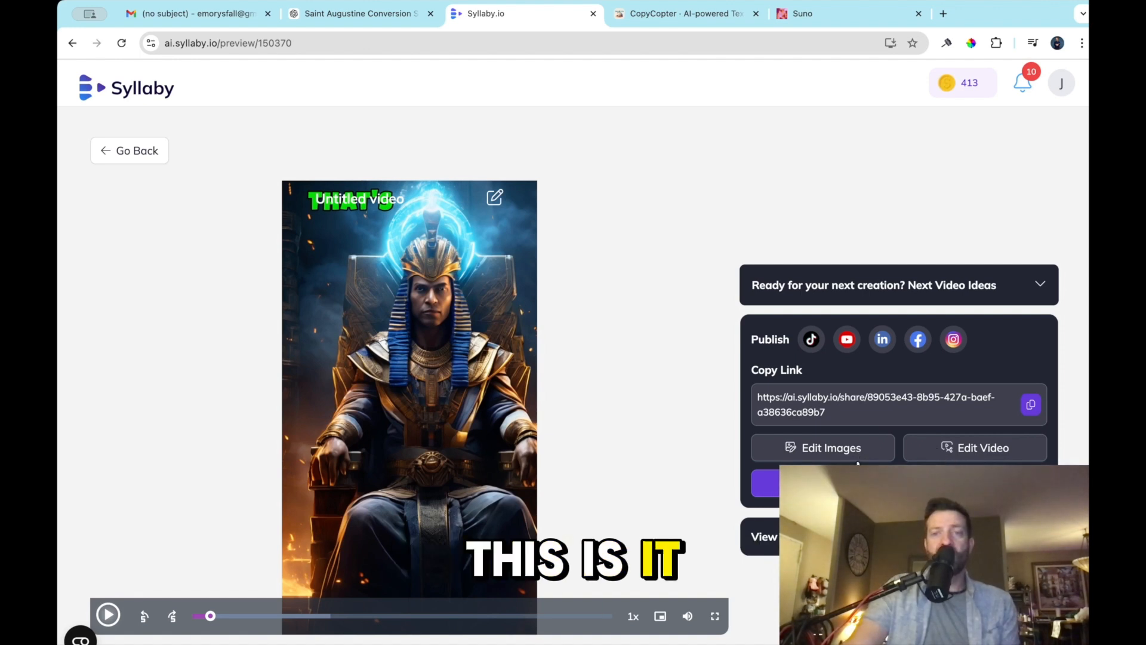
left_click(899, 483)
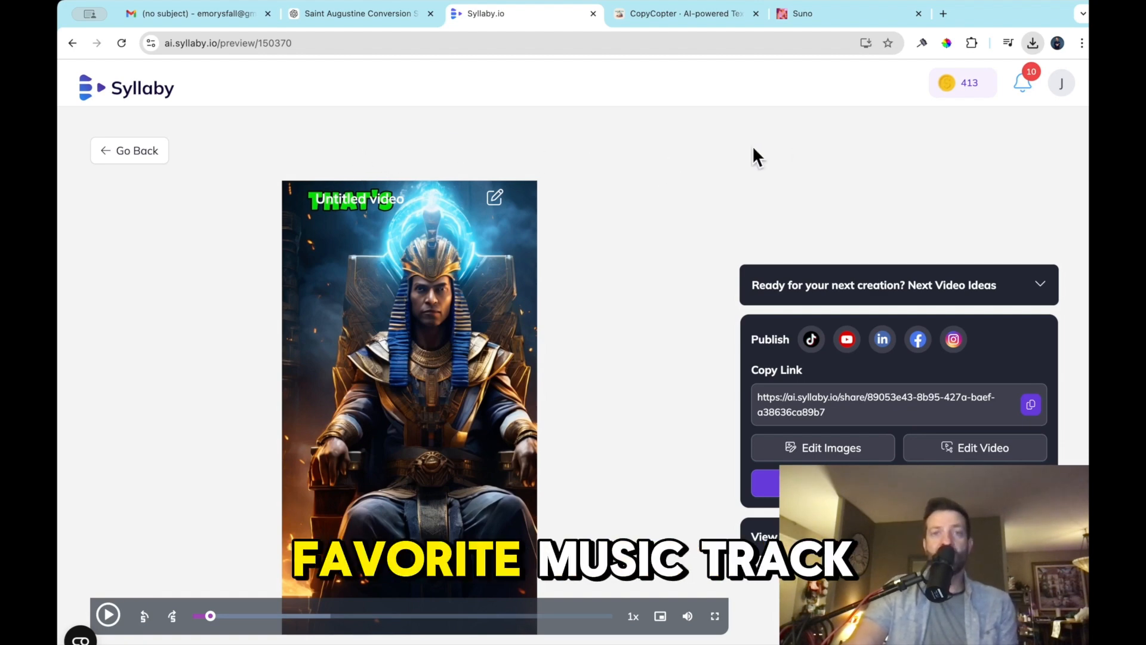
left_click(686, 13)
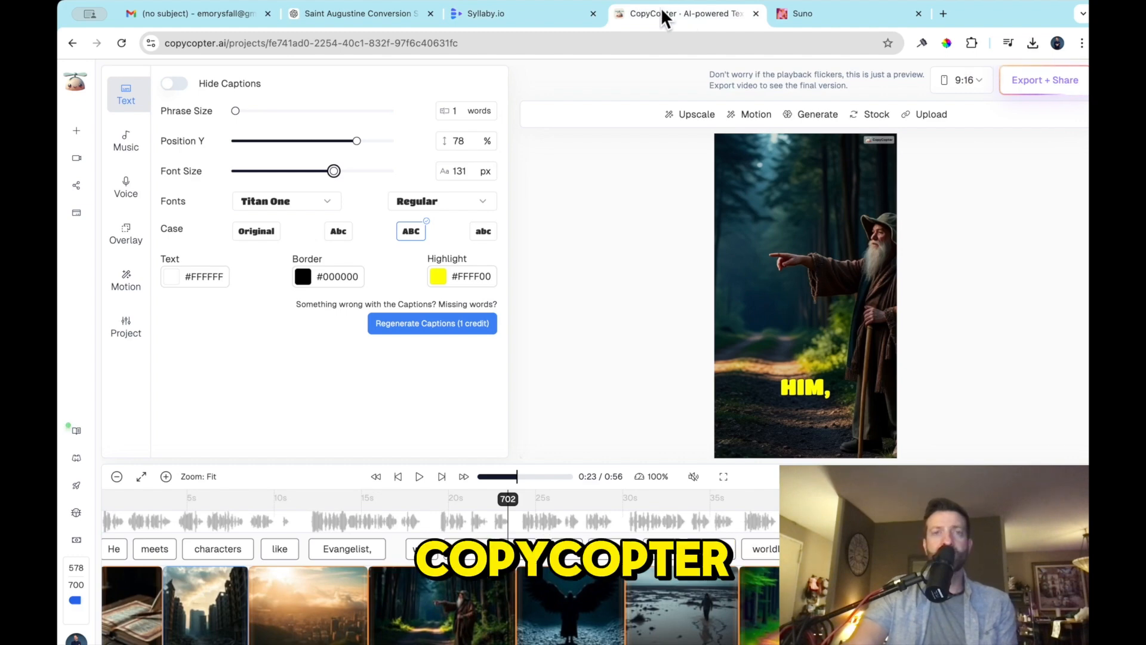
left_click(537, 17)
left_click(688, 13)
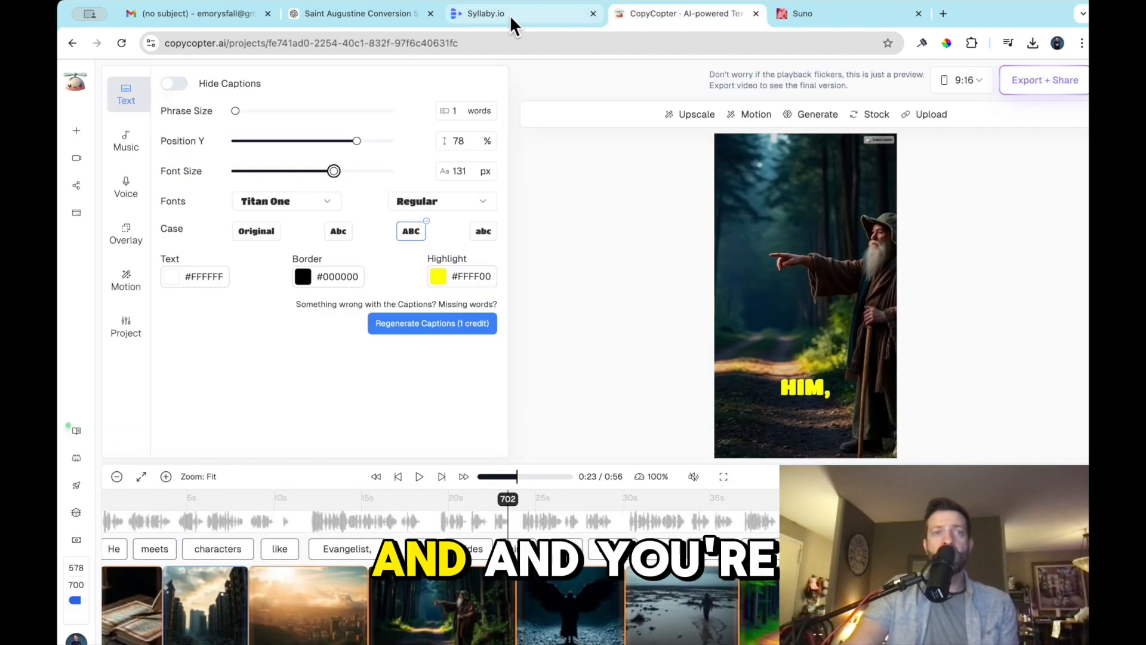
left_click(521, 15)
Step: Switch to CopyCopter and export the final video with the watermark removed
left_click(705, 13)
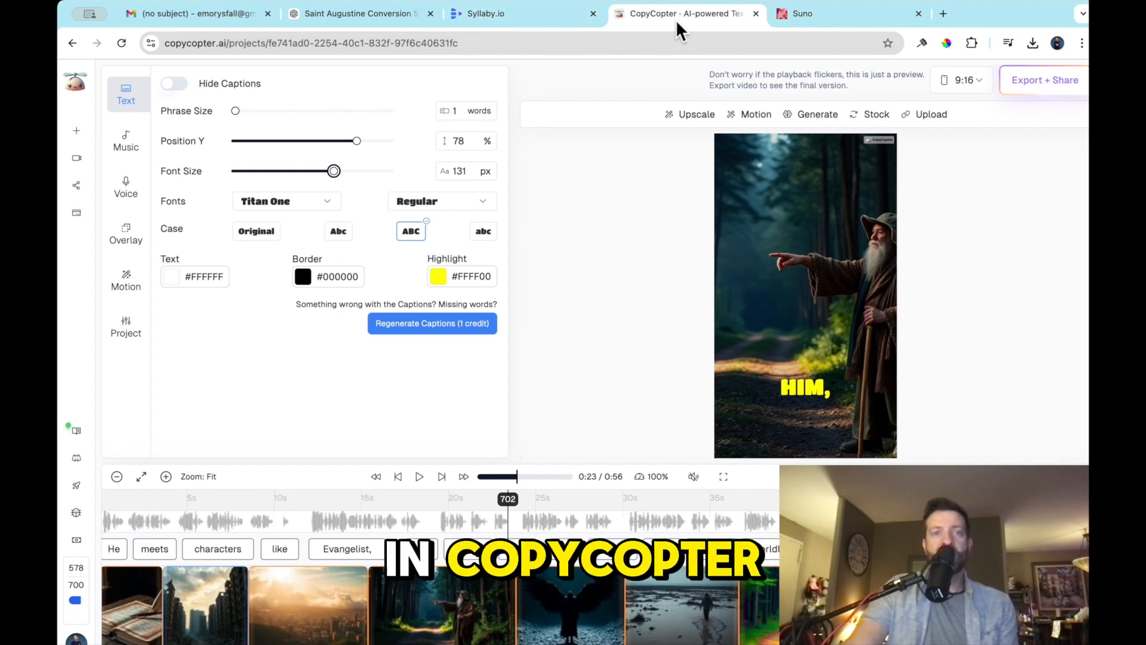
left_click(1030, 86)
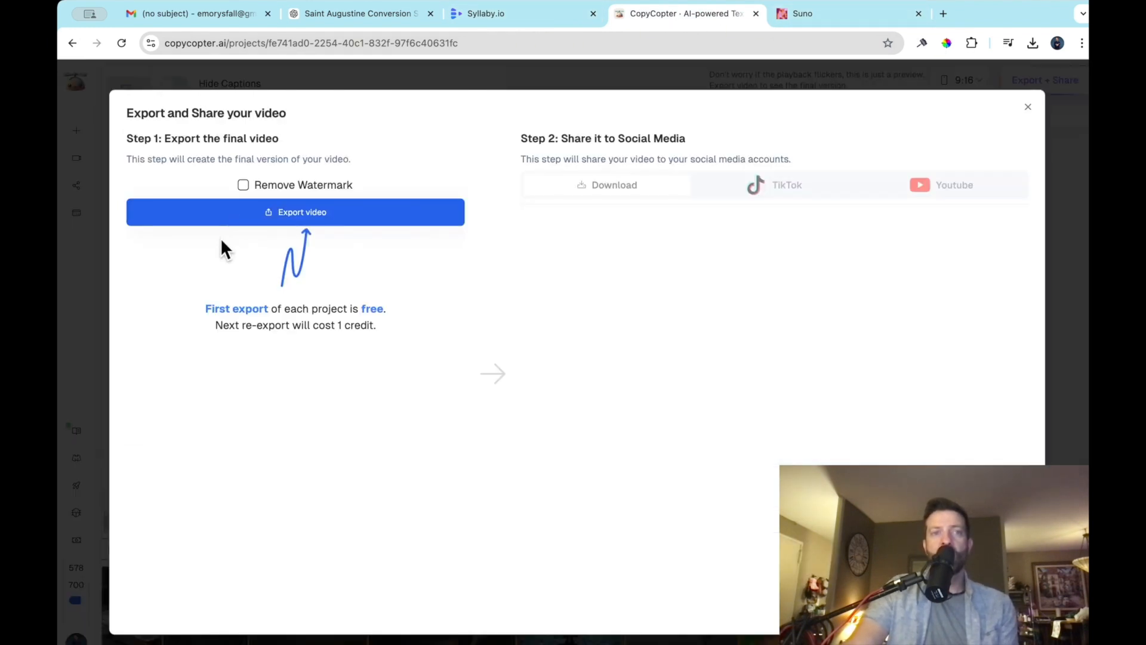
left_click(244, 186)
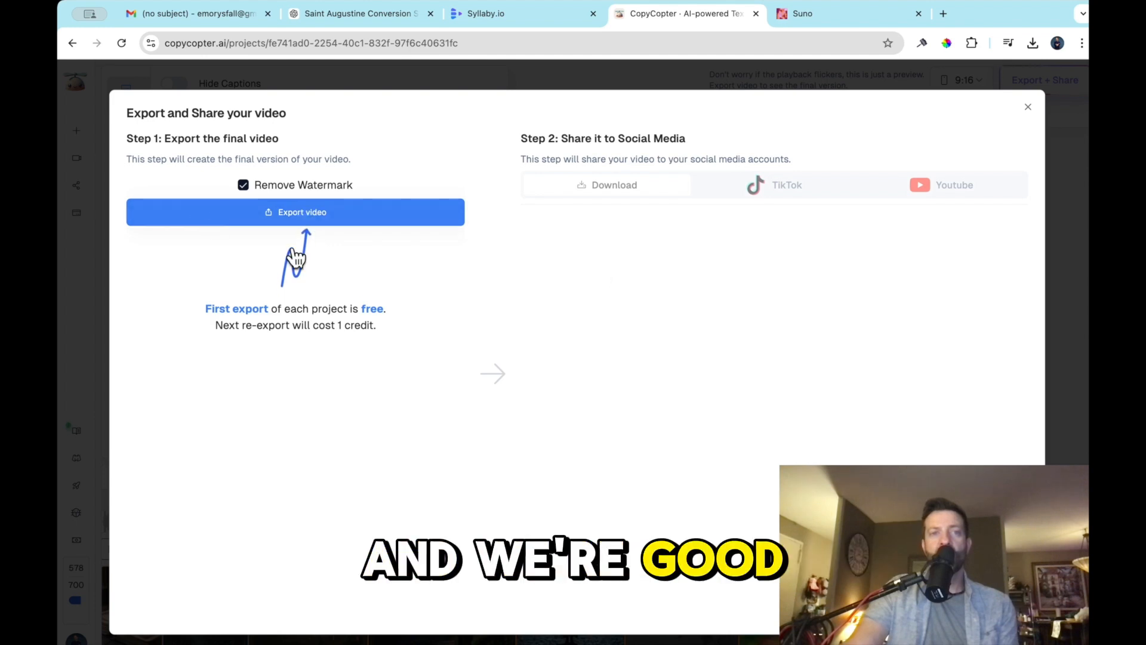
left_click(309, 226)
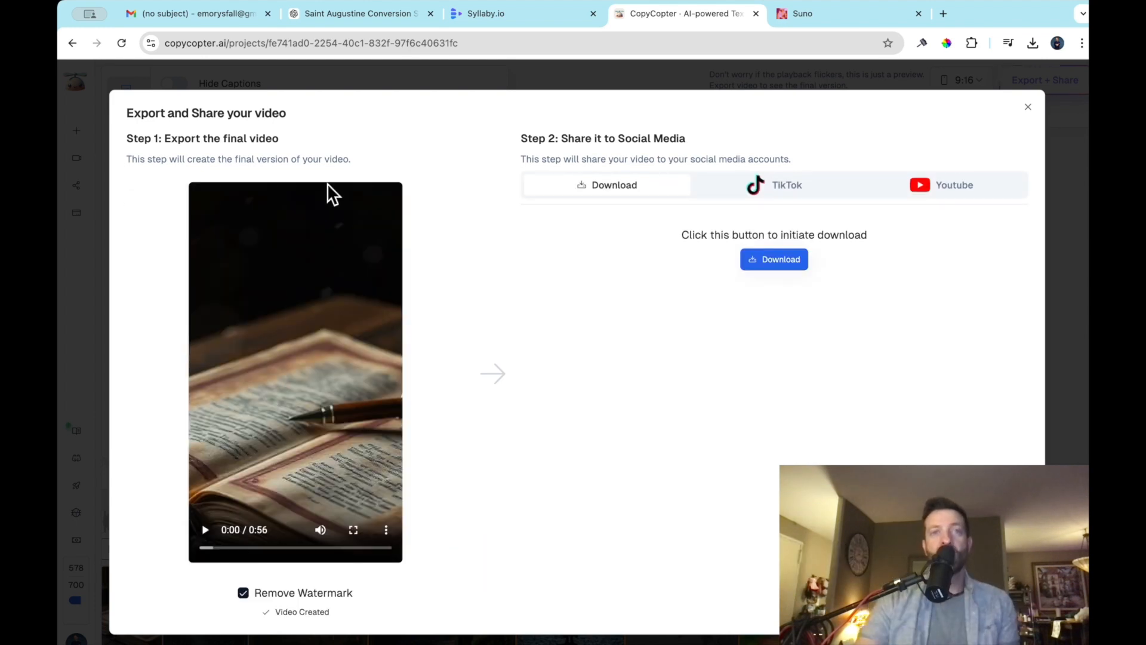
left_click(544, 22)
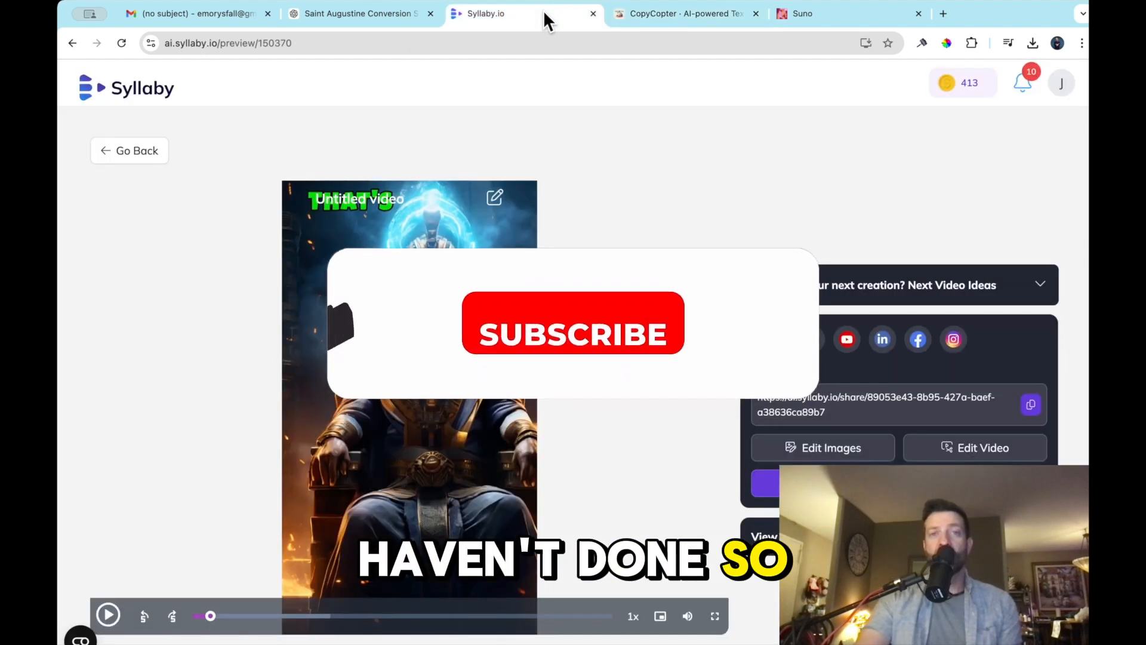
left_click(678, 16)
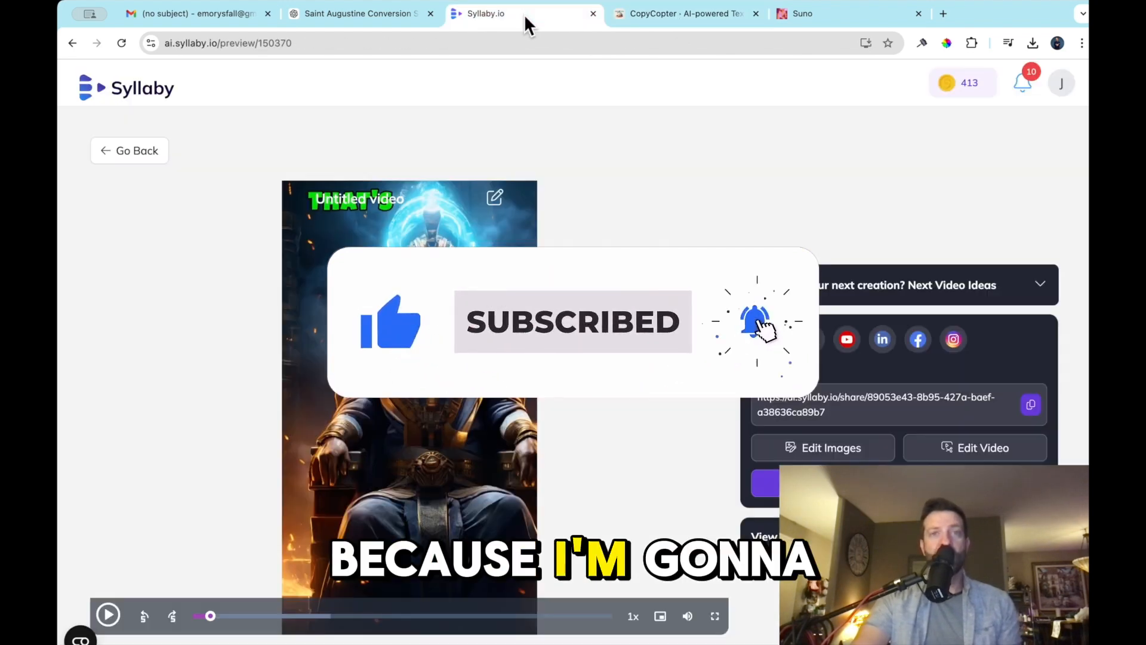
left_click(525, 16)
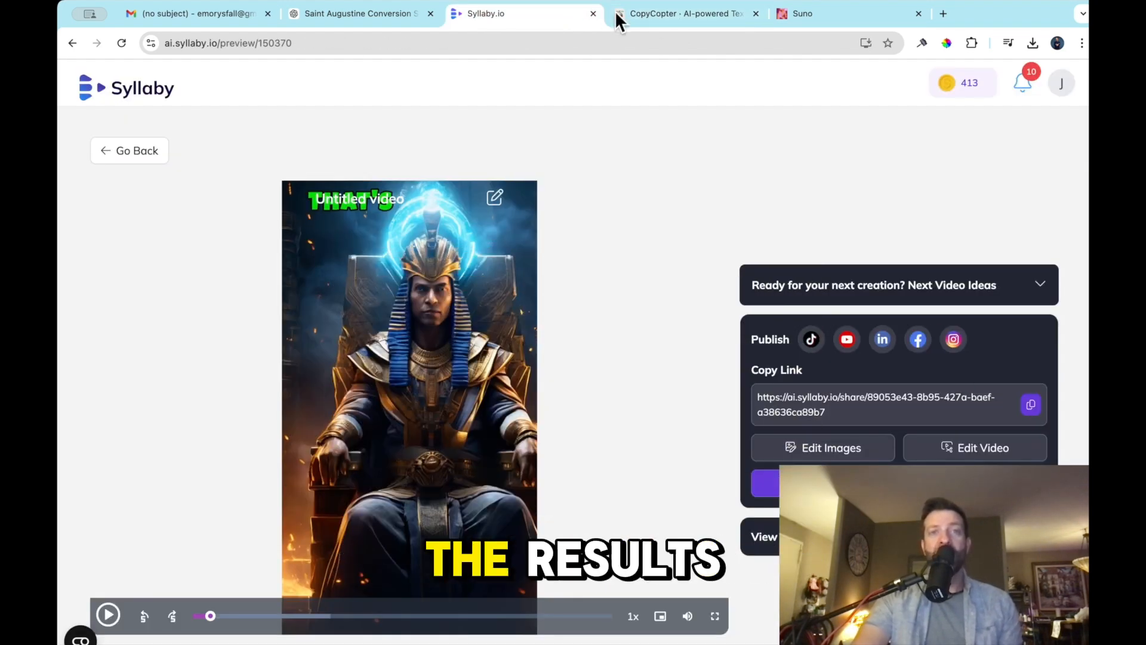